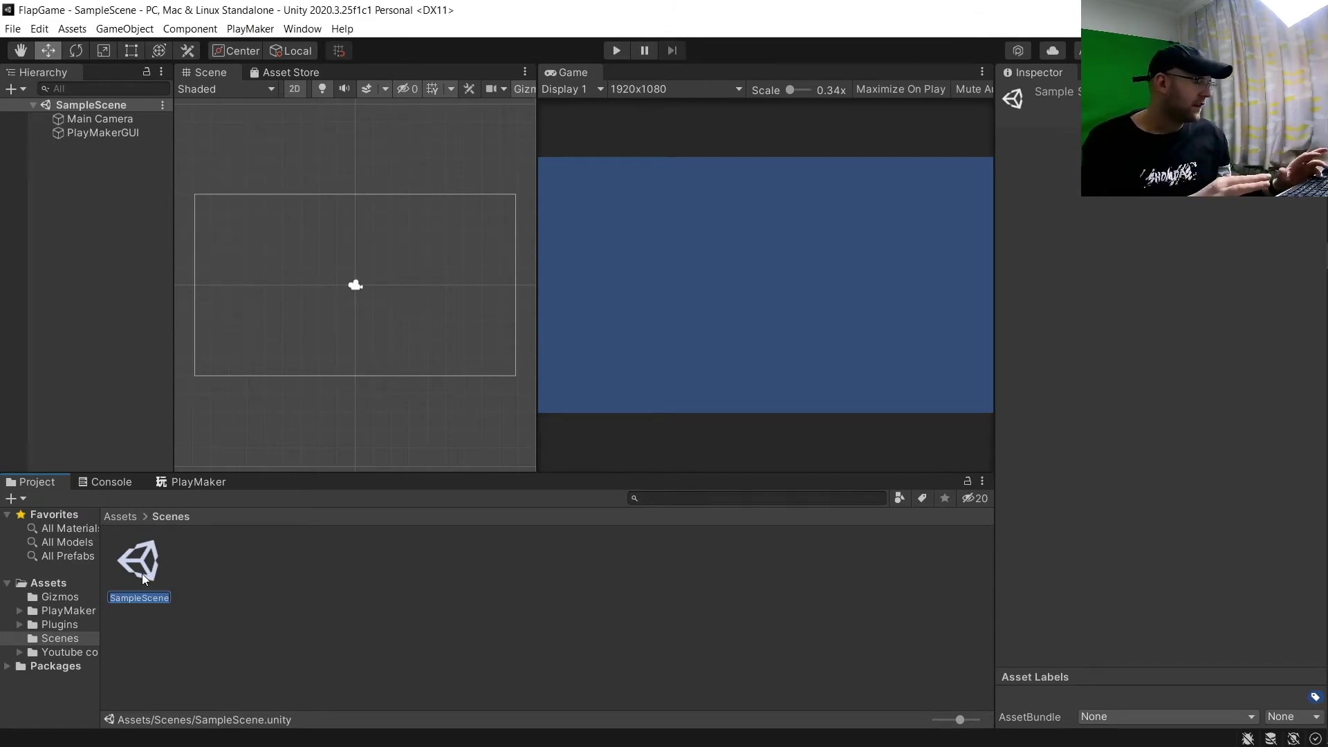
- Start renaming the SampleScene asset in the Scenes folder
{"action": "key", "text": "F2"}
- Rename SampleScene to Game and reload the modified scene
{"action": "type", "text": "Game"}
{"action": "key", "text": "Return"}
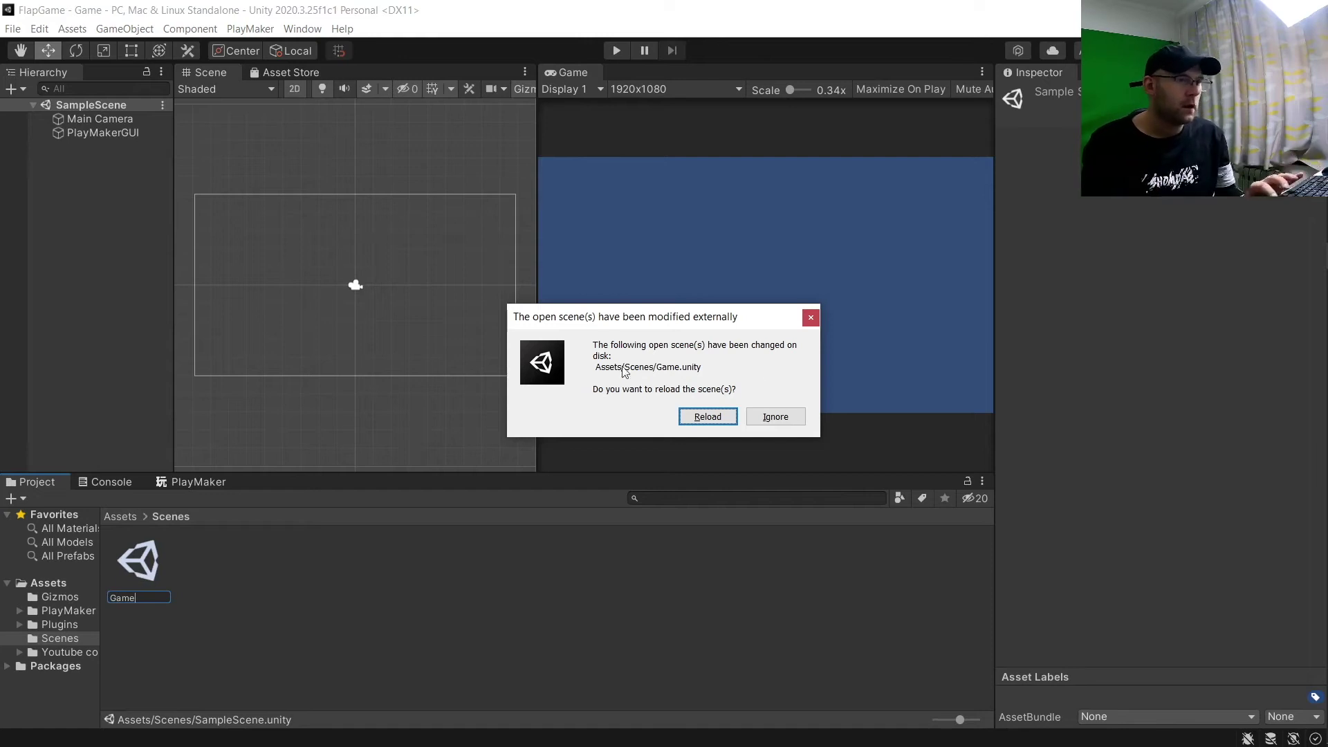
{"action": "left_click", "coordinate": [708, 415]}
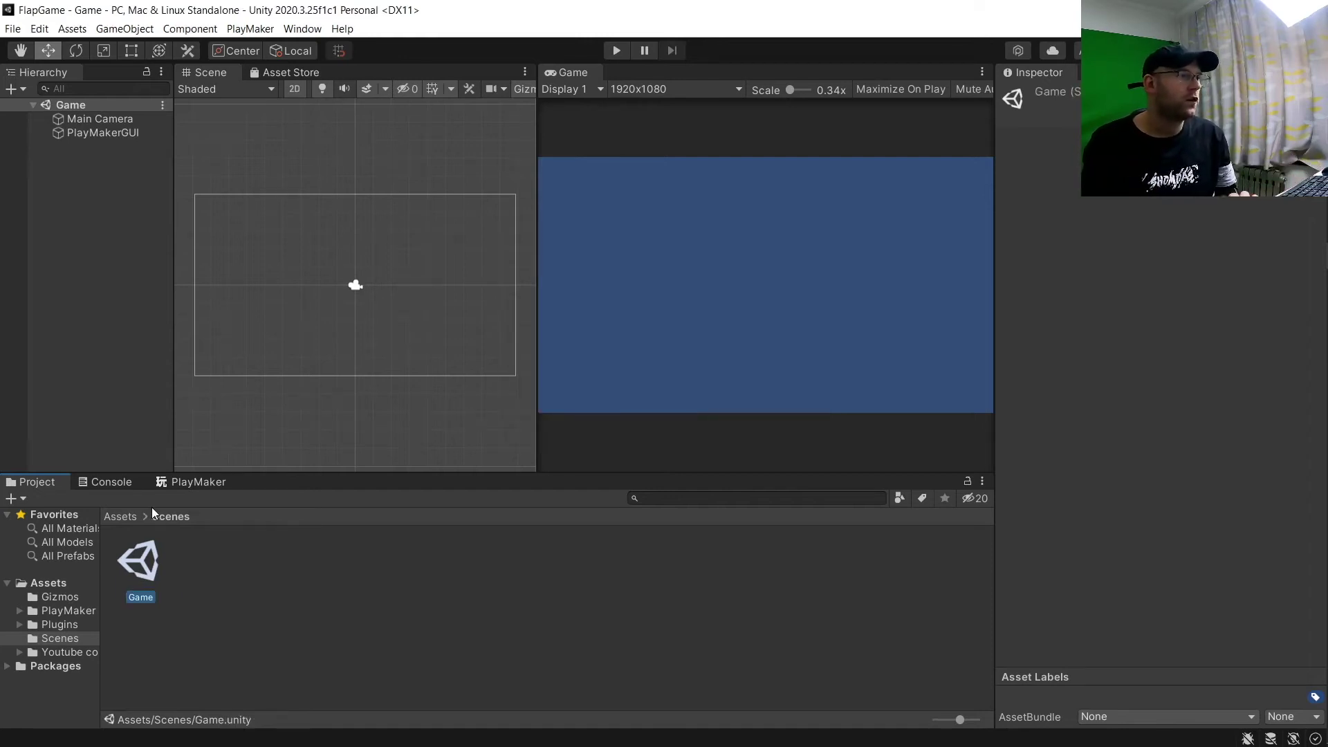
- In the Youtube course folder, delete the extra duplicate of the R-C arrow sprite
{"action": "left_click", "coordinate": [126, 517]}
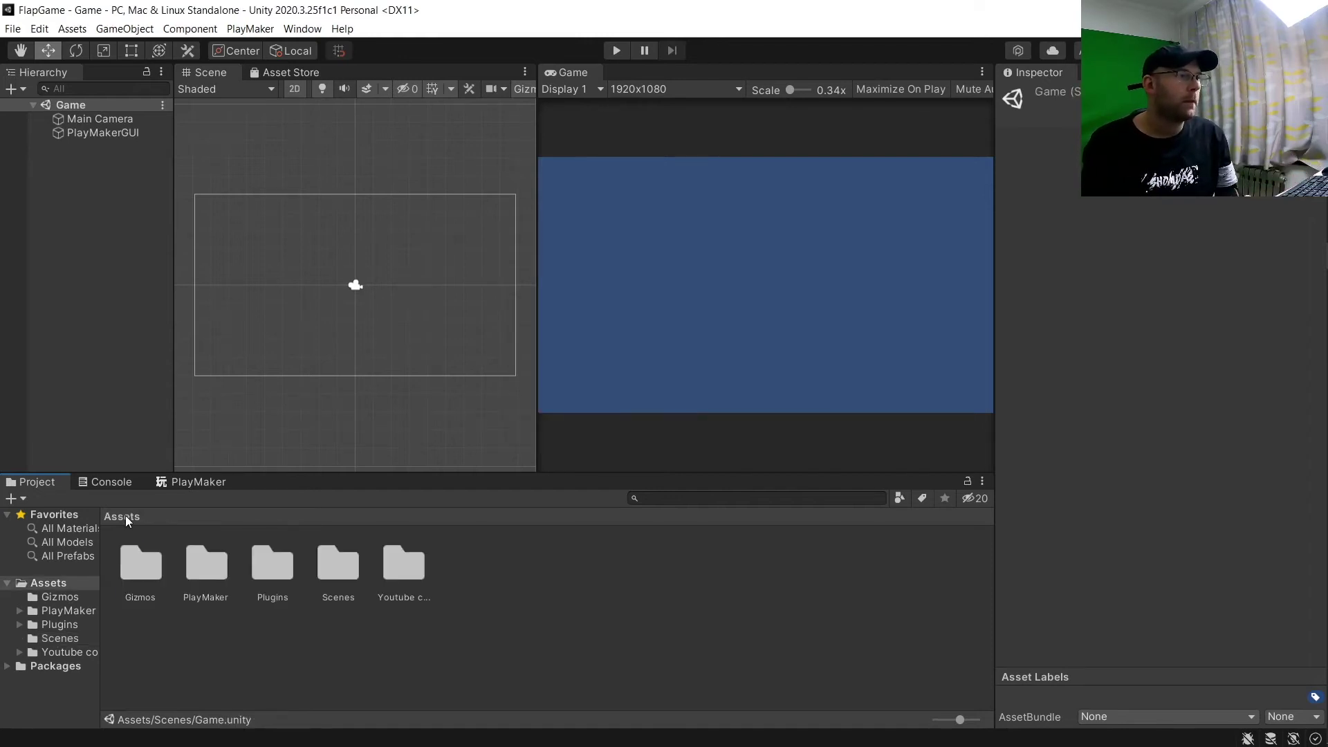
{"action": "double_click", "coordinate": [396, 566]}
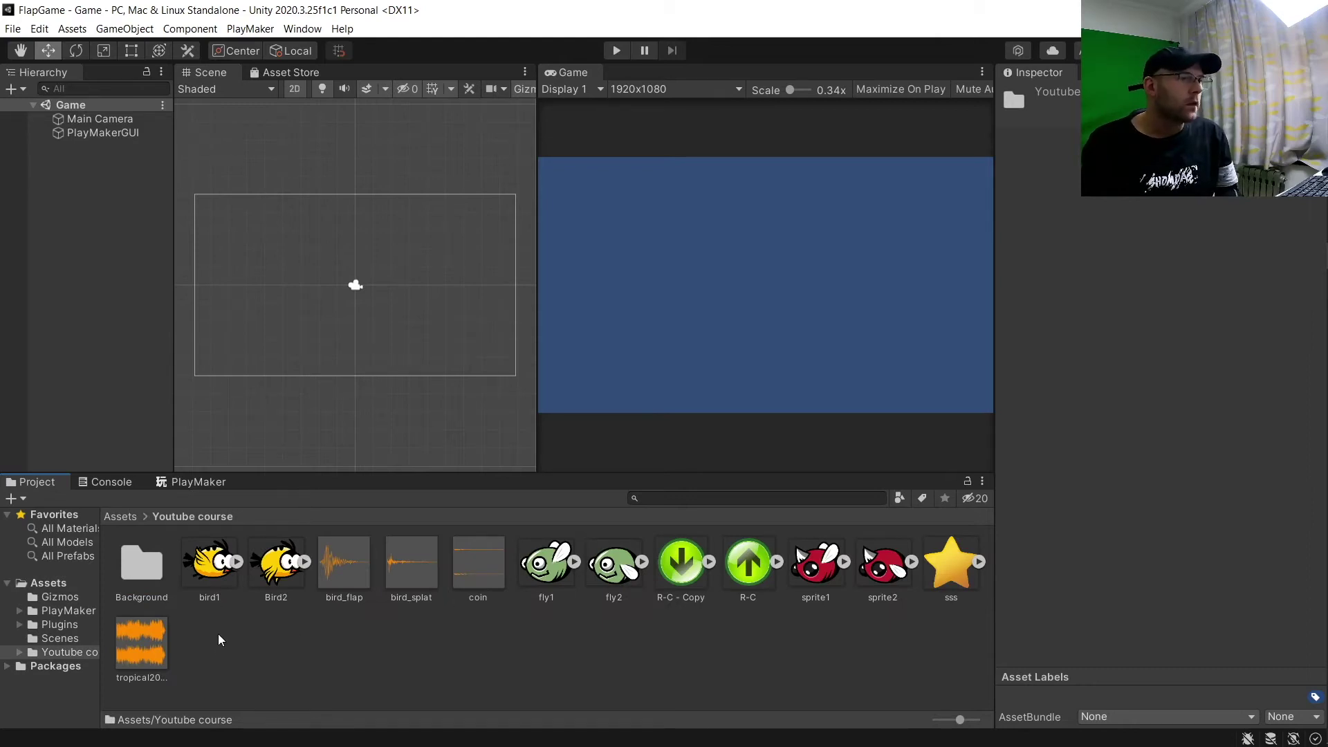
{"action": "key", "text": "Delete"}
- Compare the R-C up-arrow and R-C - Copy down-arrow sprites, then clear the selection
{"action": "left_click", "coordinate": [691, 558]}
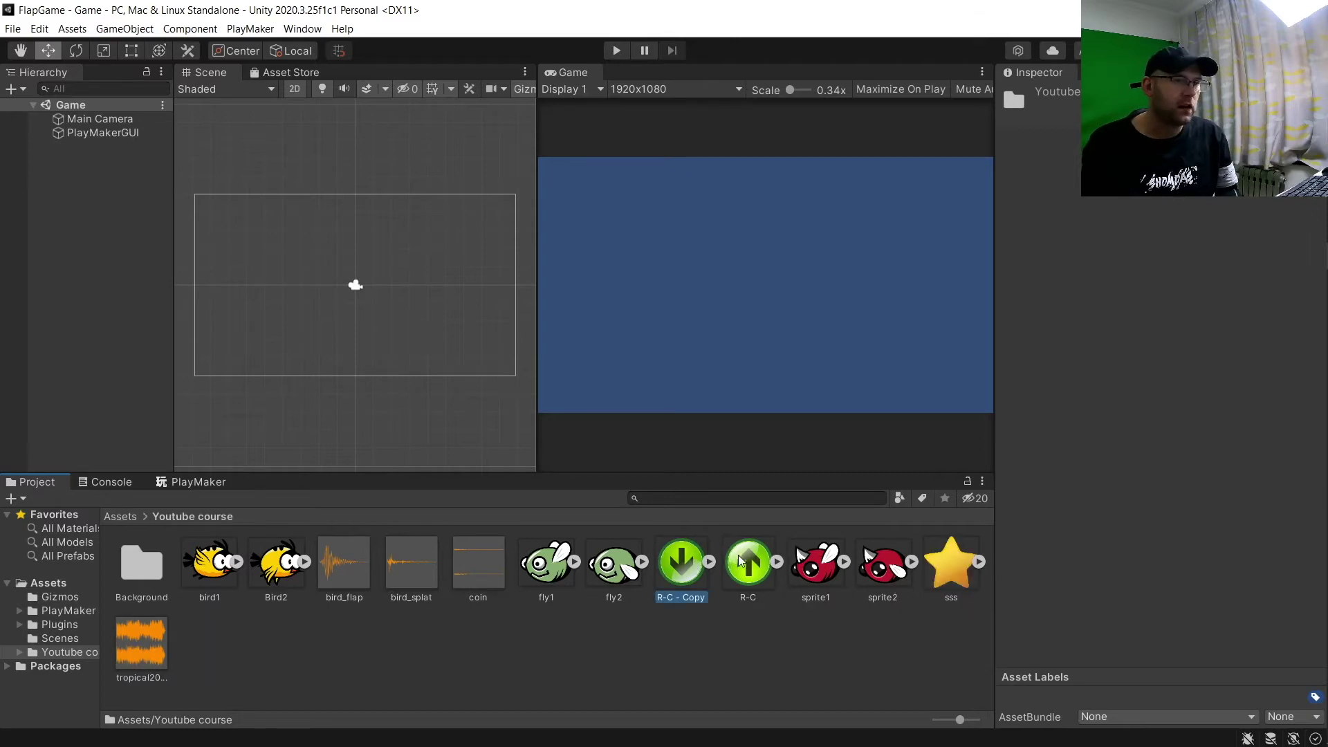
{"action": "key", "text": "Right"}
{"action": "key", "text": "Left"}
{"action": "key", "text": "Right"}
{"action": "key", "text": "Left"}
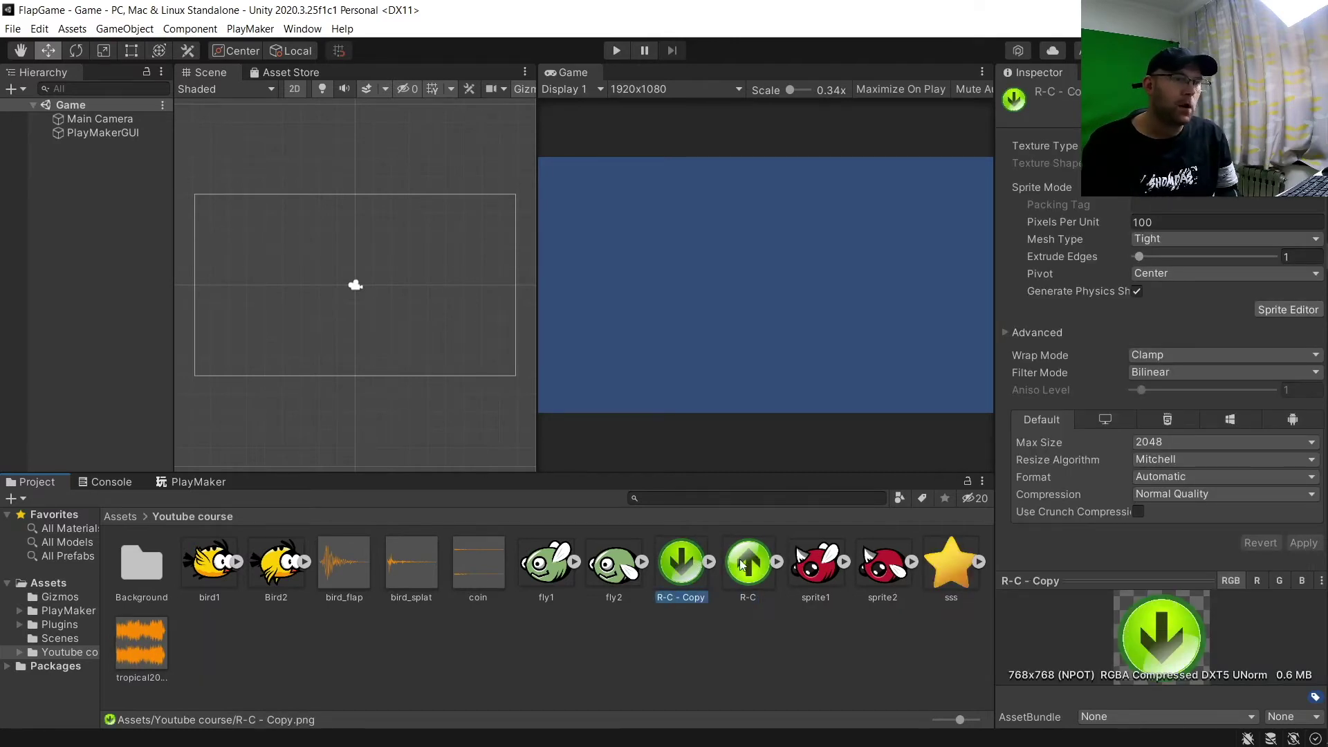
{"action": "key", "text": "Right"}
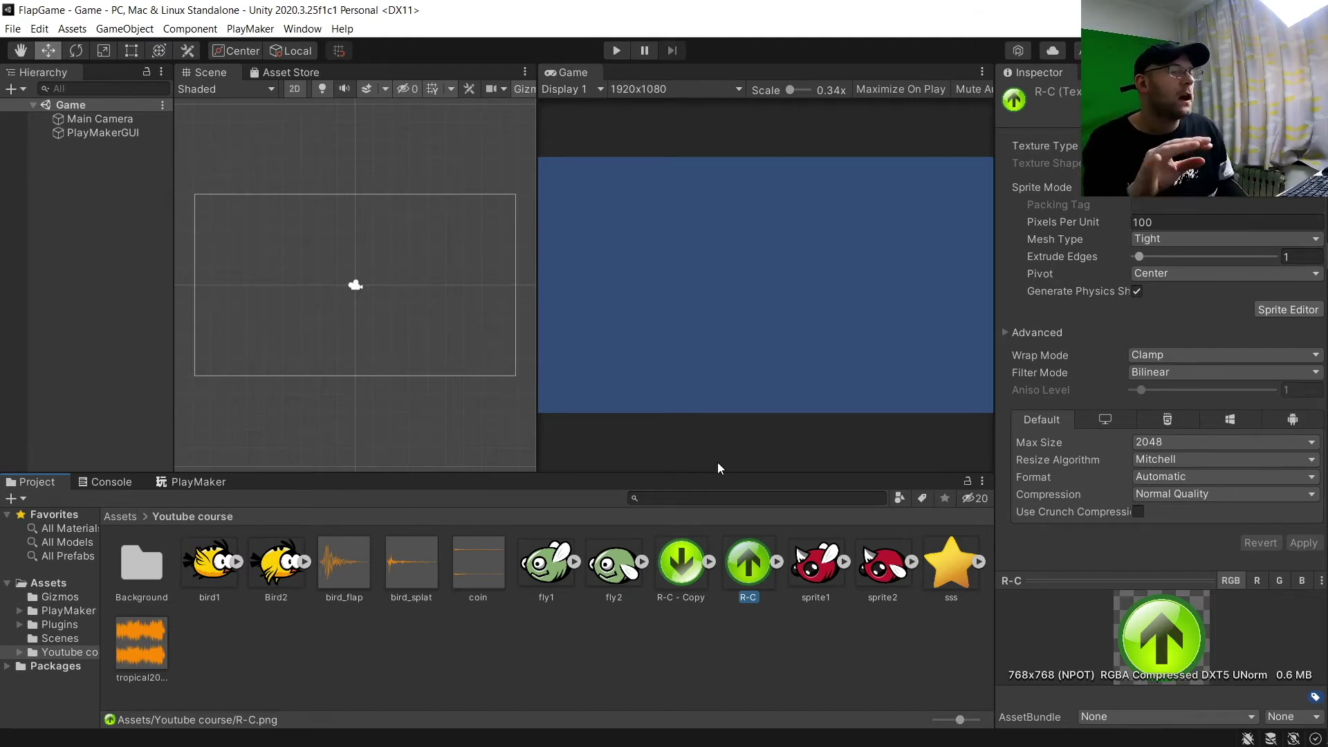
{"action": "left_click", "coordinate": [695, 561]}
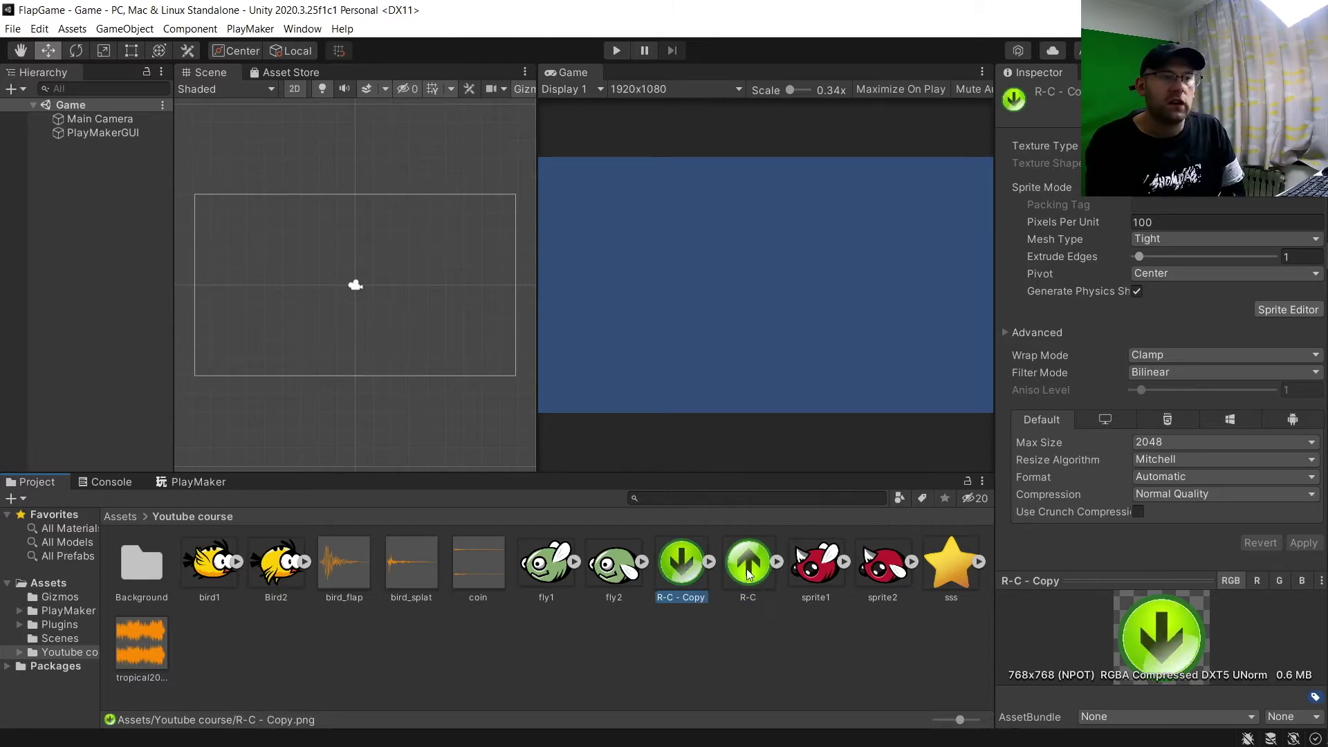
{"action": "left_click", "coordinate": [749, 565]}
{"action": "key", "text": "Left"}
{"action": "left_click", "coordinate": [749, 565]}
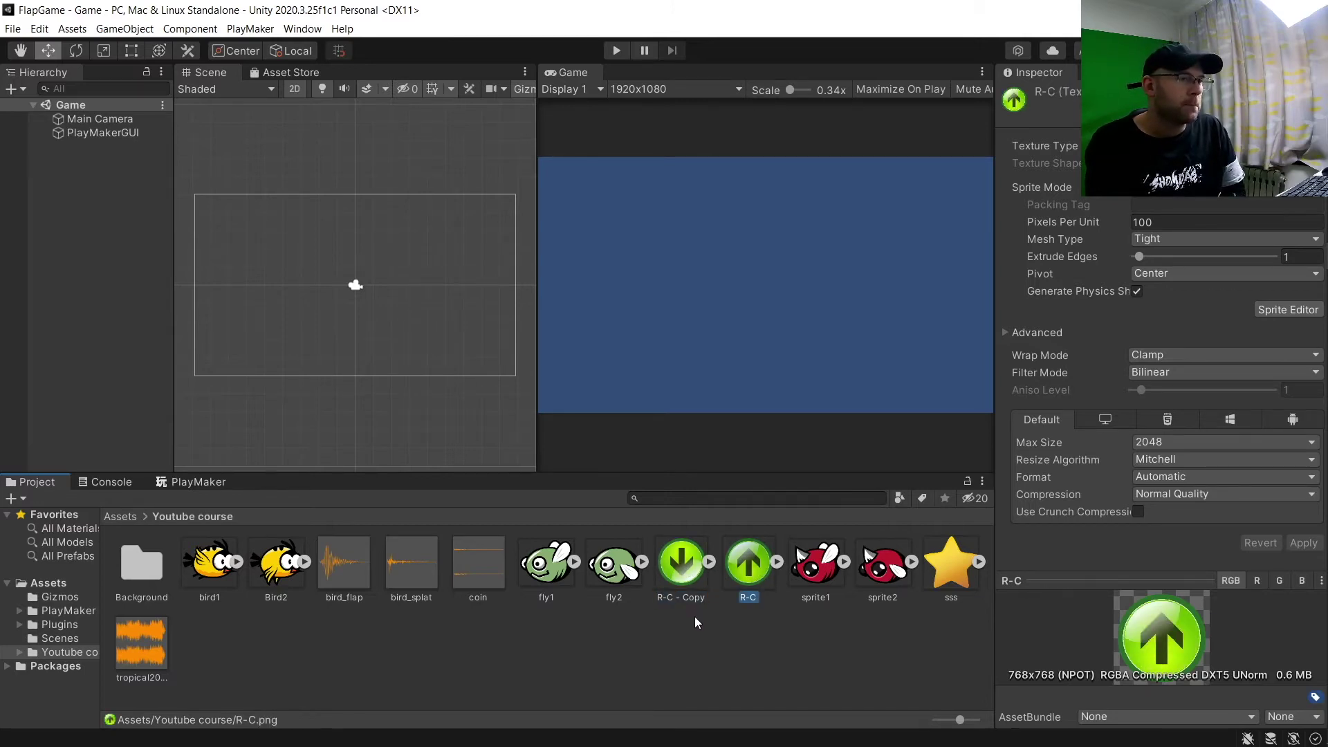
{"action": "left_click", "coordinate": [695, 616]}
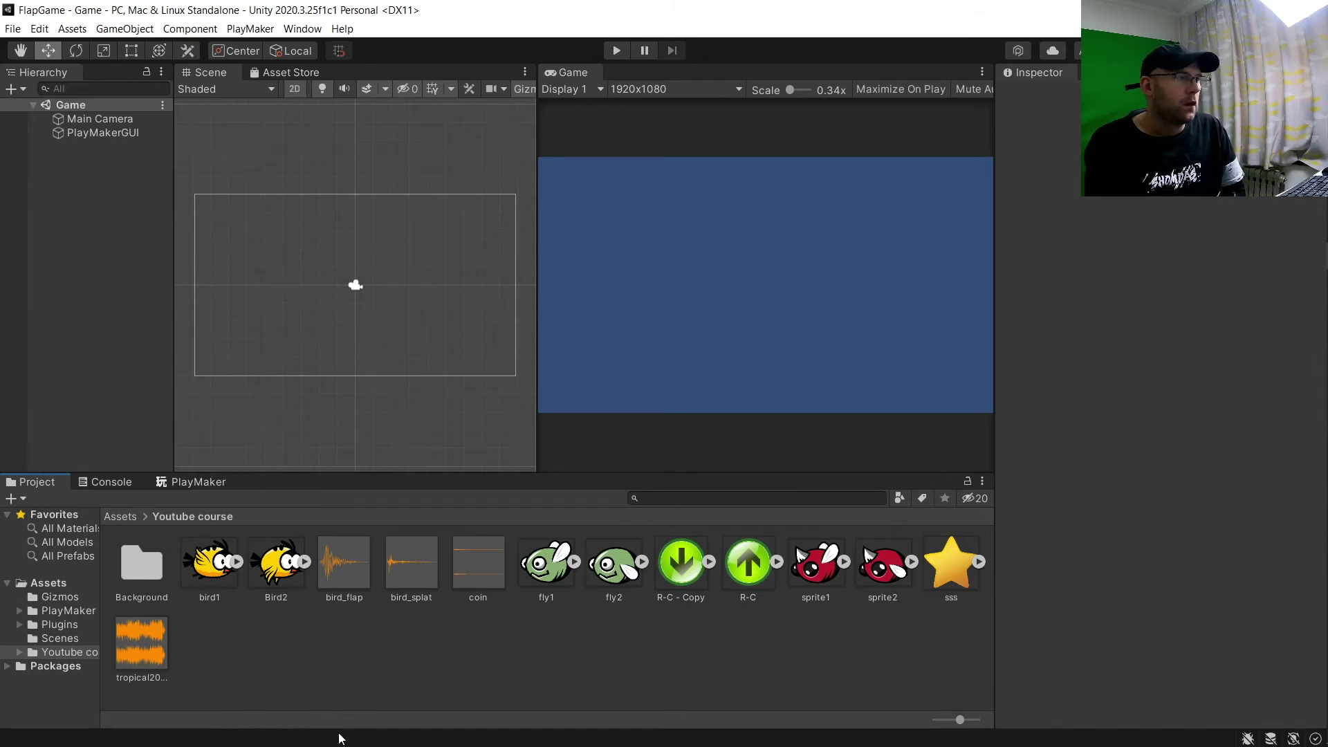
- Drop bird1 into the scene, shrink it to about a third, and position it at X -5.5, Y 0
{"action": "left_click_drag", "start_coordinate": [212, 569], "coordinate": [279, 290]}
{"action": "left_click", "coordinate": [131, 51]}
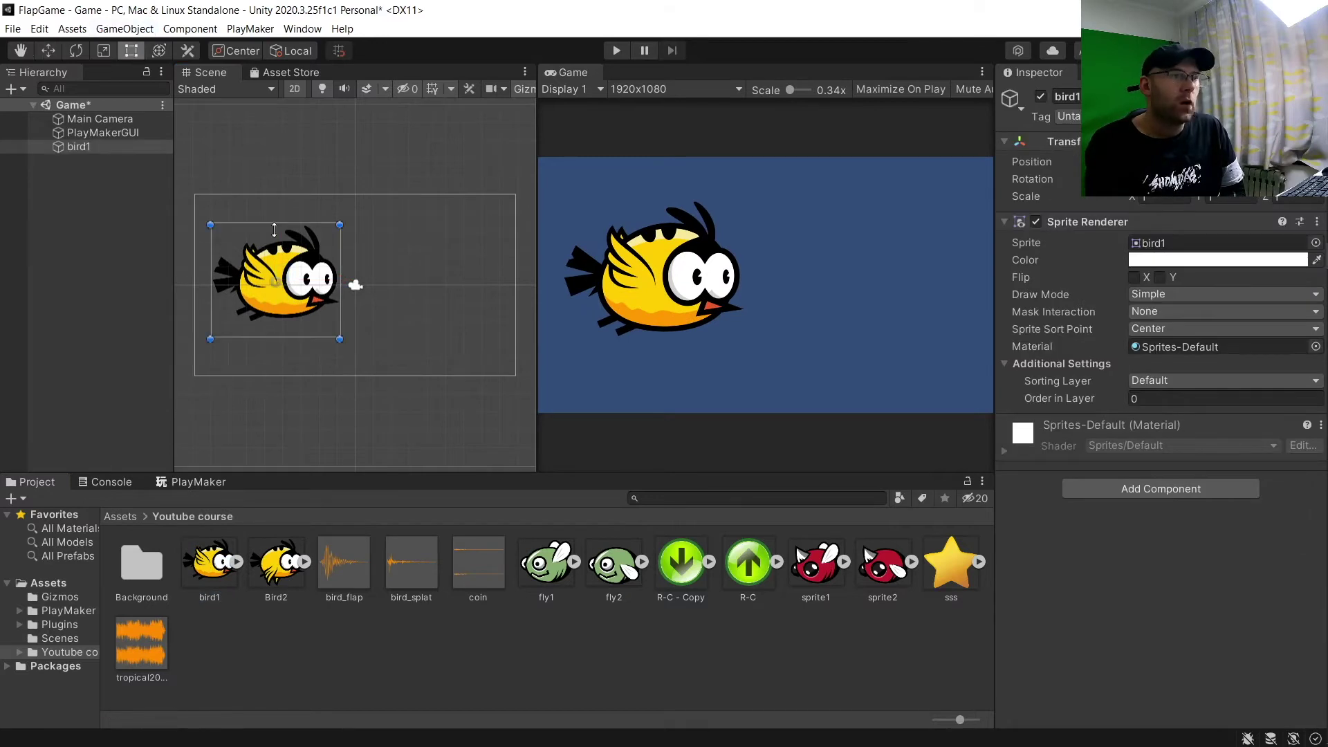
{"action": "left_click_drag", "start_coordinate": [339, 339], "coordinate": [254, 266]}
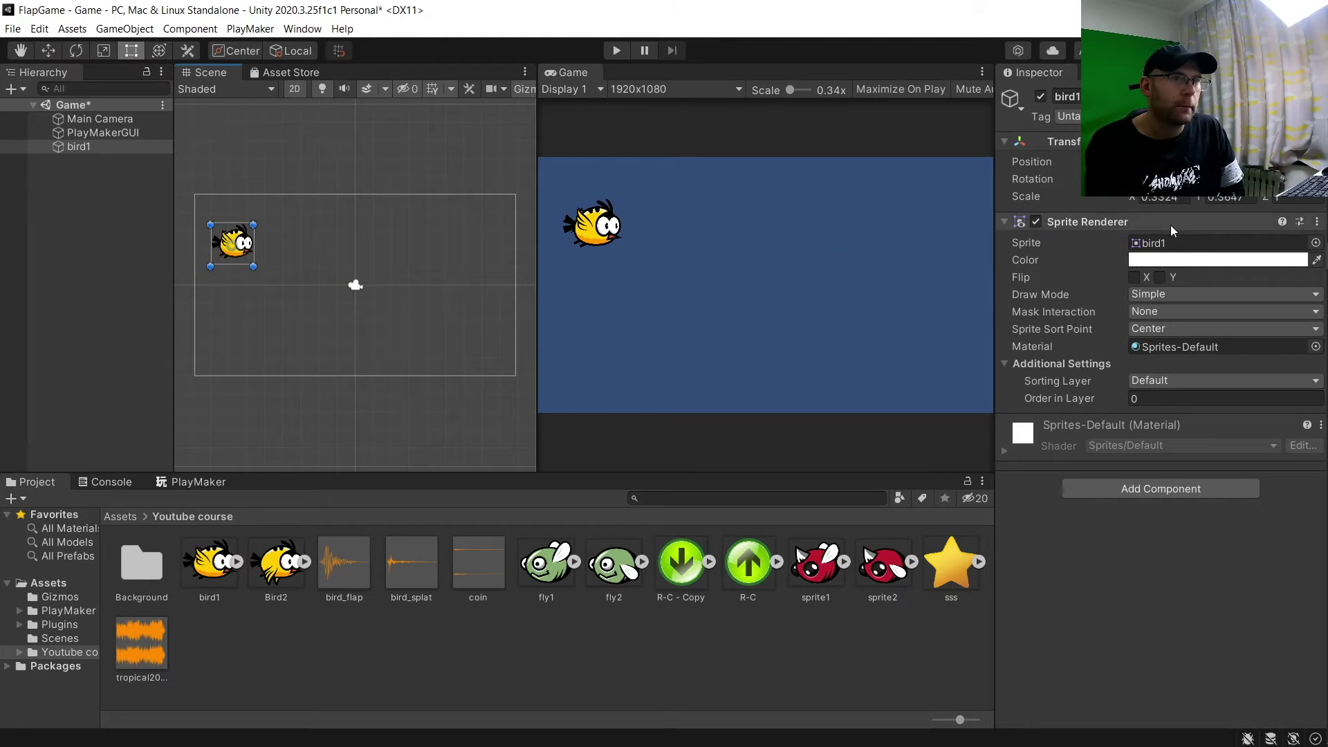
{"action": "type", "text": "0"}
{"action": "key", "text": "Return"}
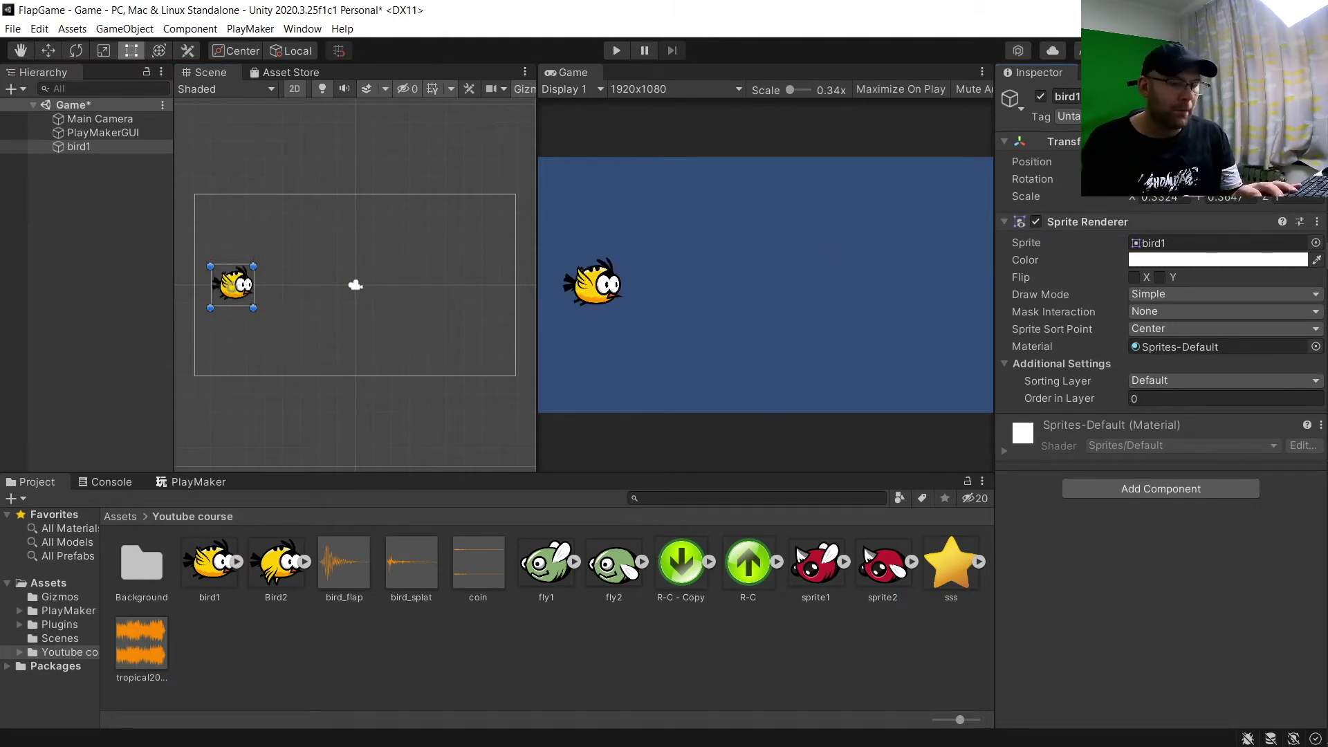
{"action": "type", "text": "-5.5"}
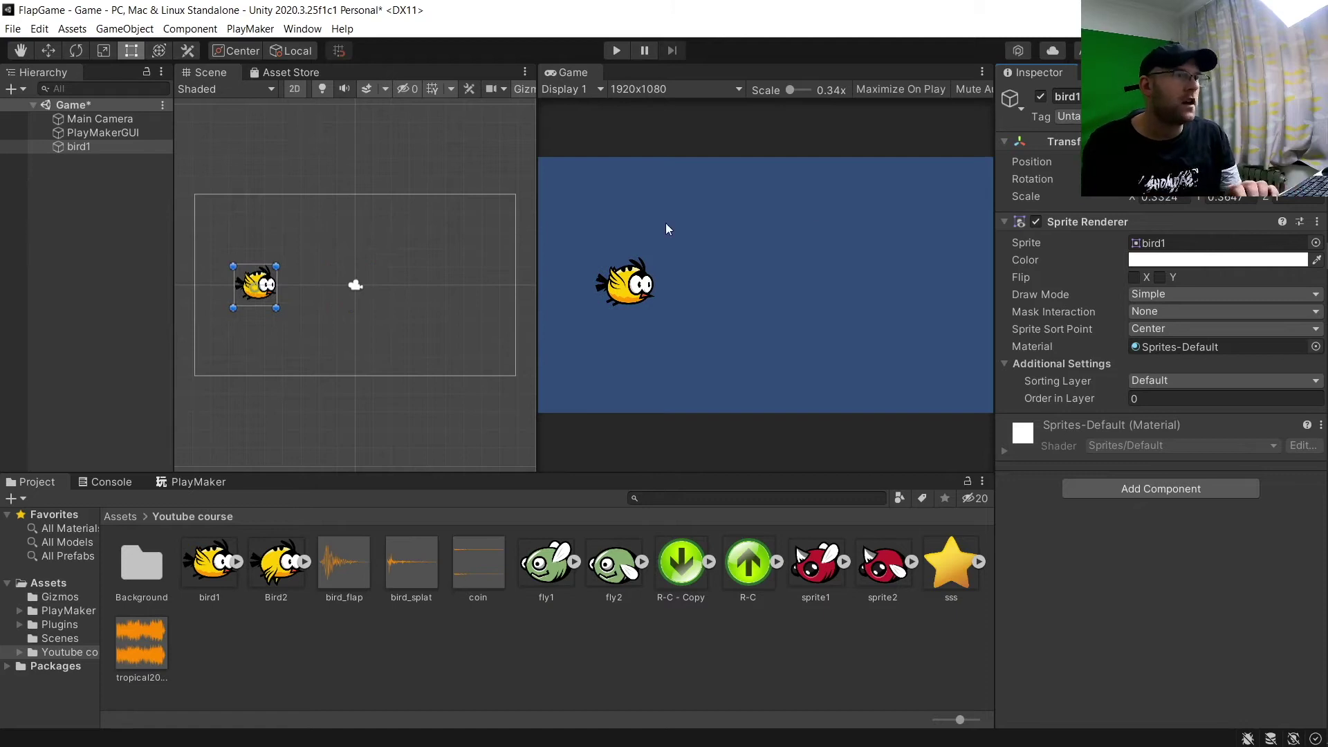
{"action": "left_click", "coordinate": [308, 621]}
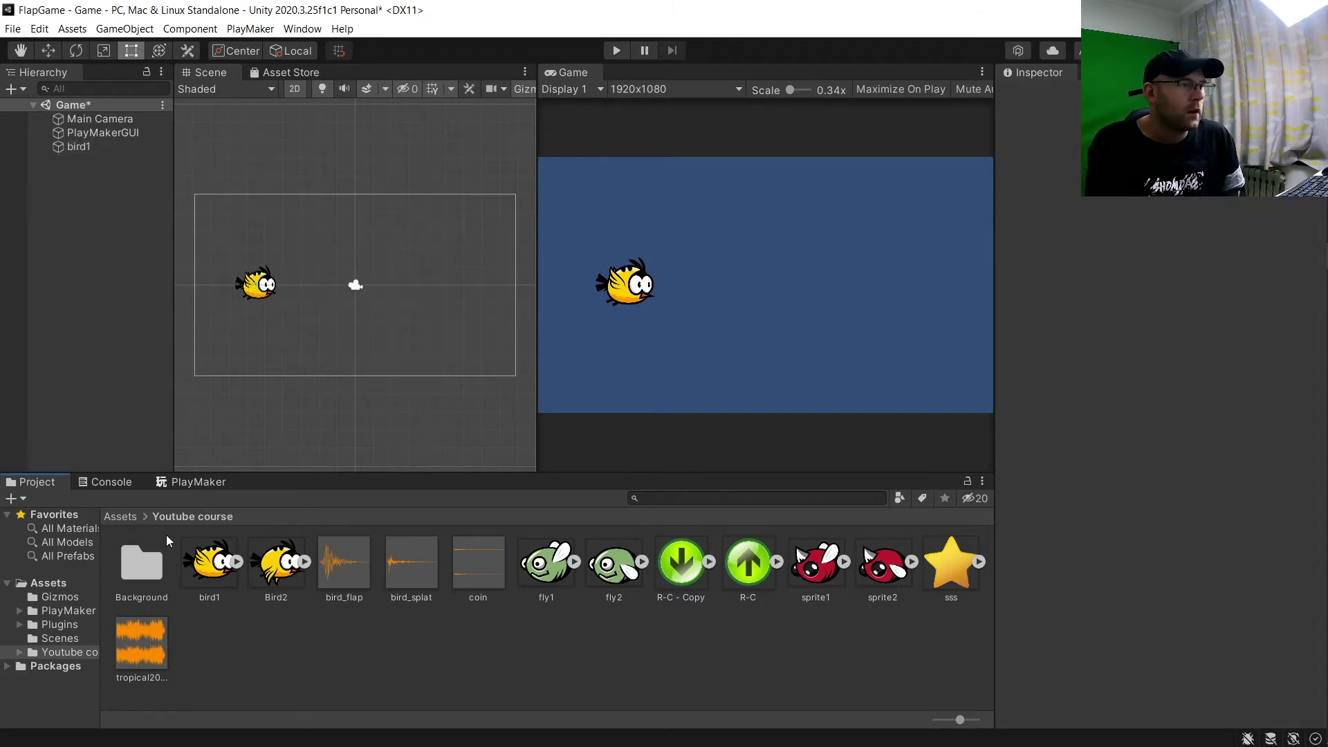
- Create a new folder named Animations in the Assets root
{"action": "left_click", "coordinate": [119, 519]}
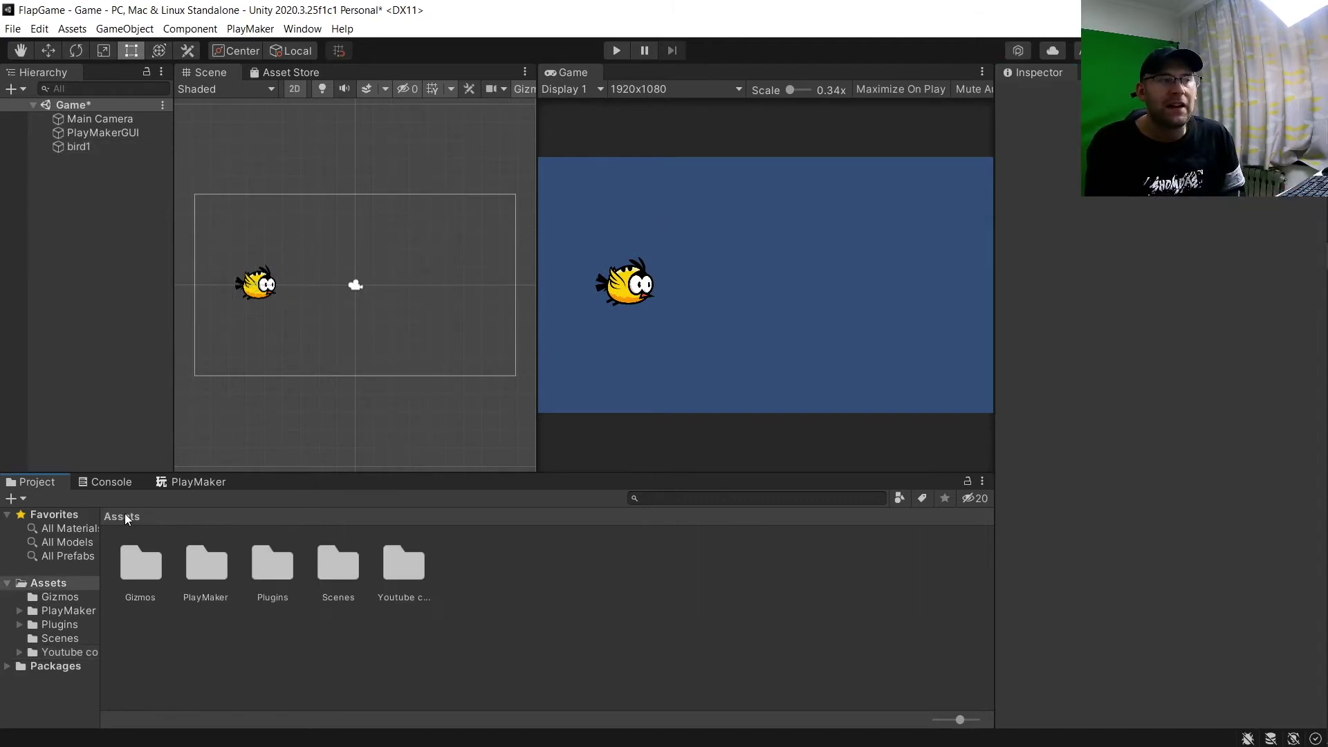
{"action": "right_click", "coordinate": [473, 574]}
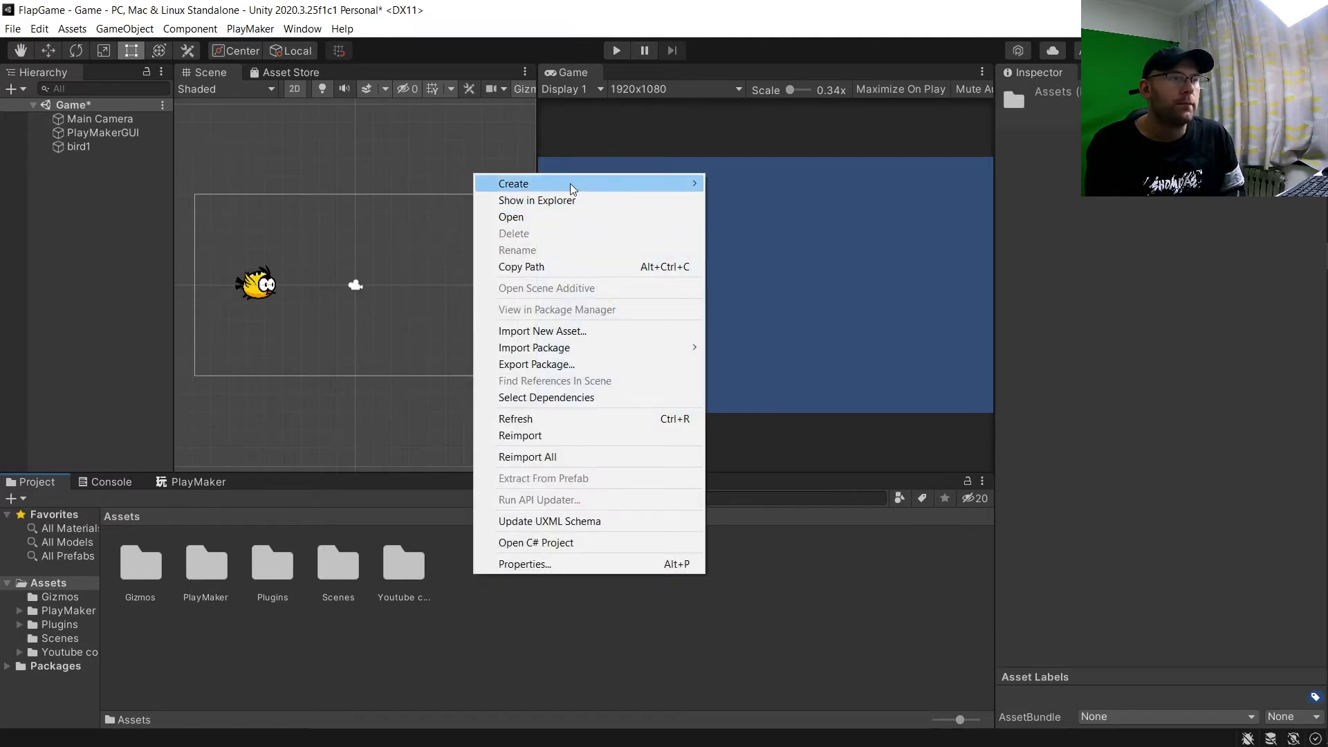
{"action": "mouse_move", "coordinate": [570, 184]}
{"action": "left_click", "coordinate": [761, 119]}
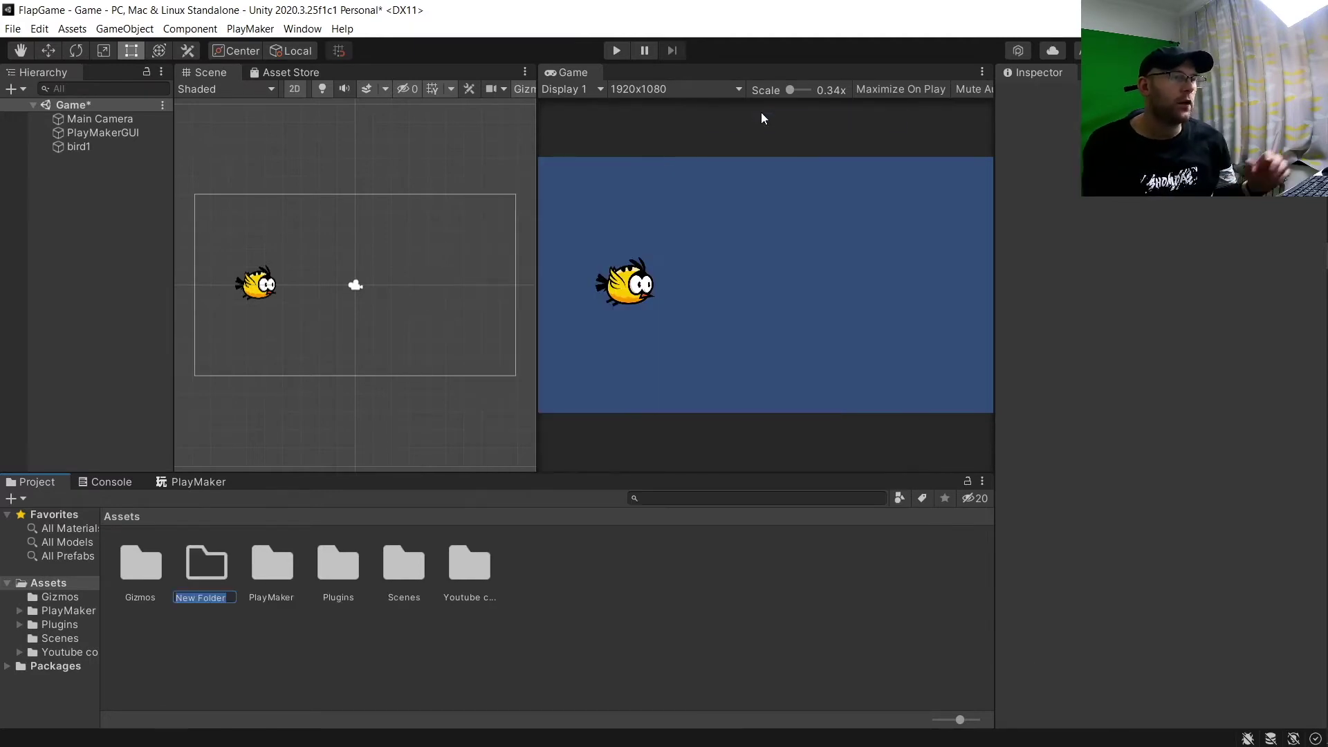
{"action": "type", "text": "Animation"}
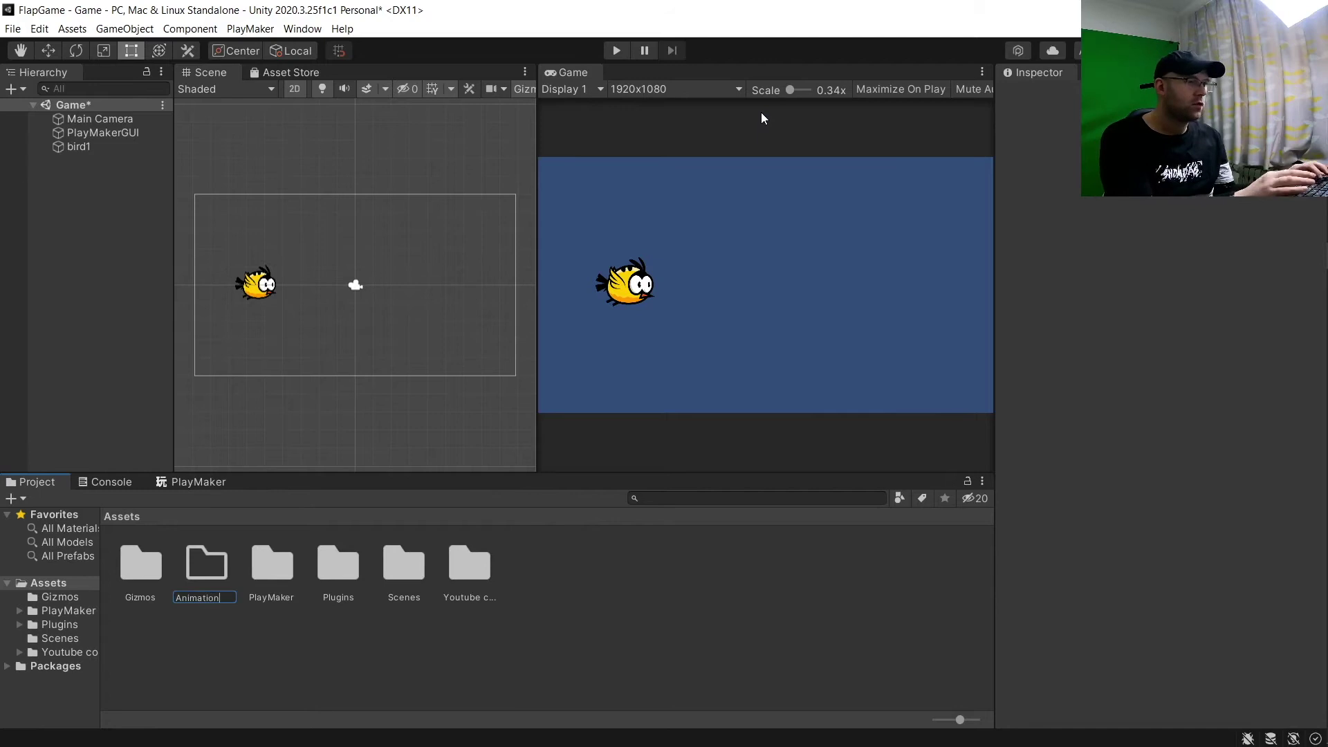
{"action": "type", "text": "s"}
{"action": "key", "text": "Return"}
- Open the Youtube course folder and select both bird1 and Bird2 sprite frames
{"action": "left_click", "coordinate": [472, 572]}
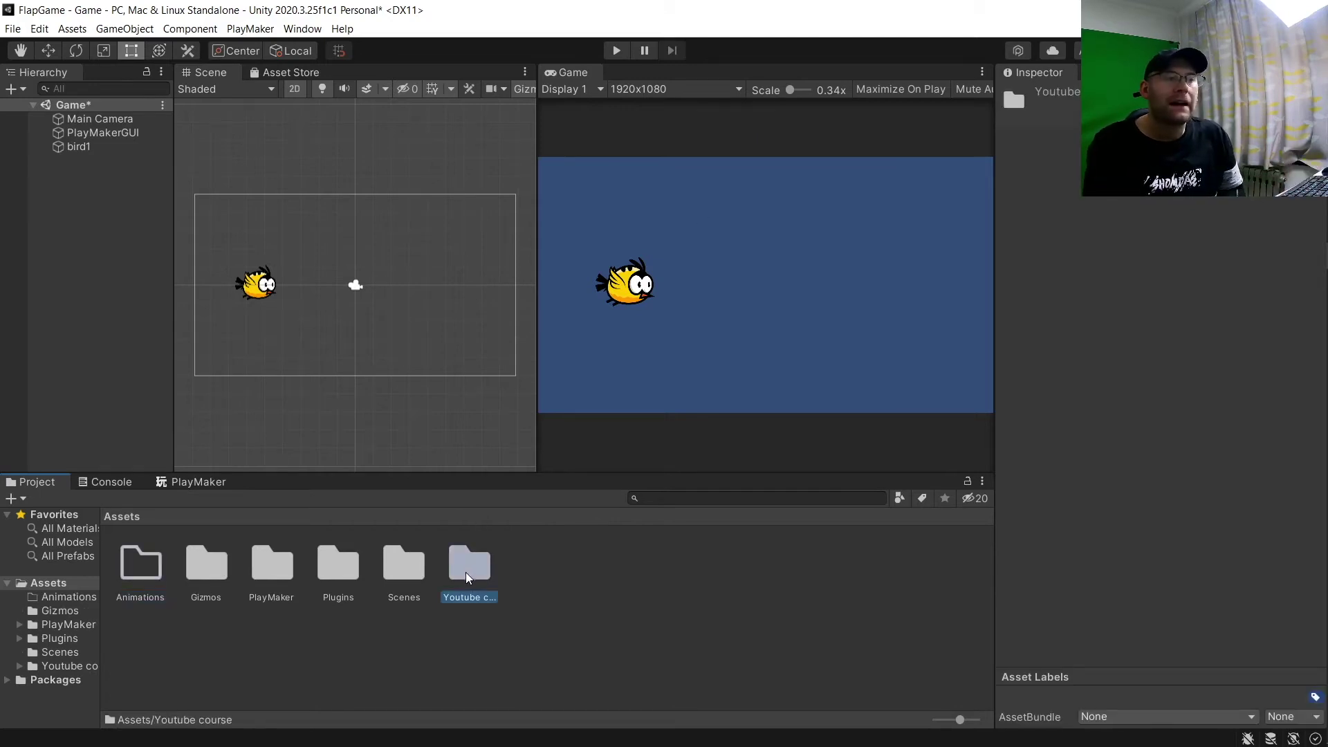
{"action": "double_click", "coordinate": [462, 570]}
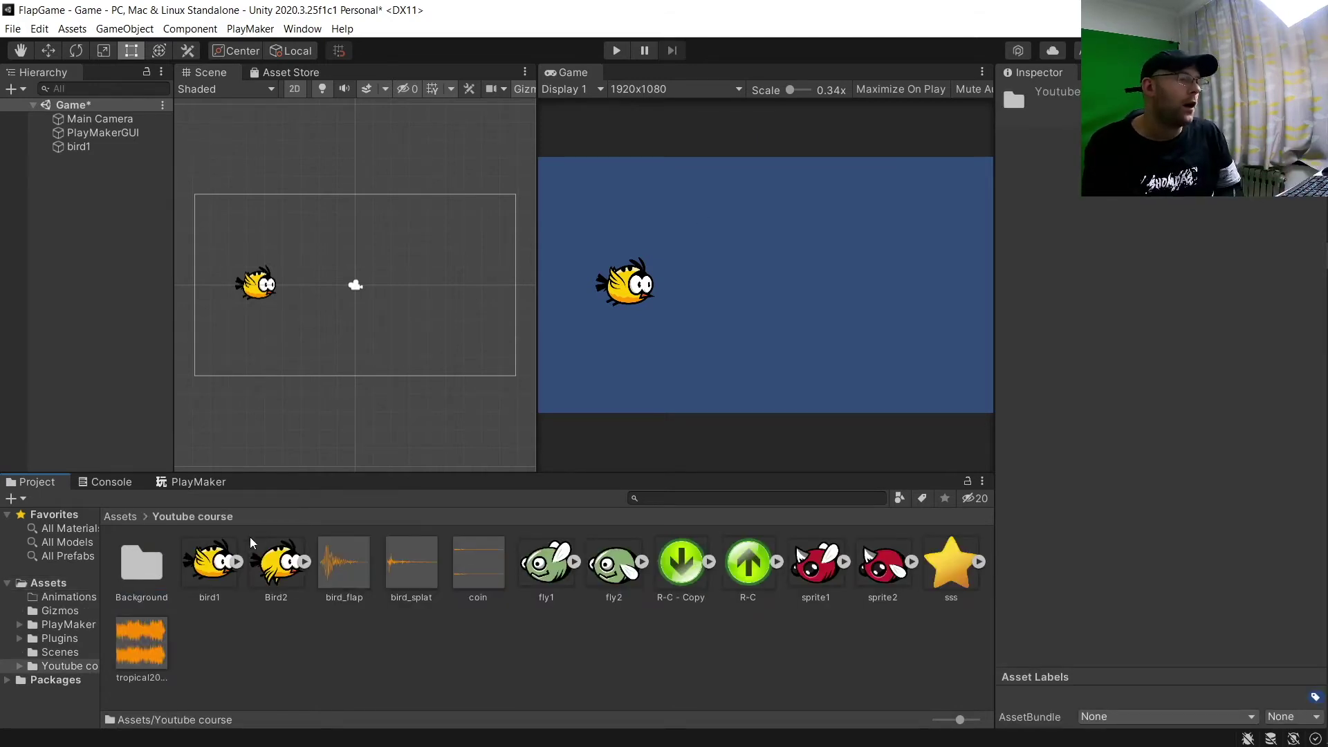
{"action": "left_click", "coordinate": [209, 563]}
{"action": "left_click", "coordinate": [280, 564], "text": "ctrl"}
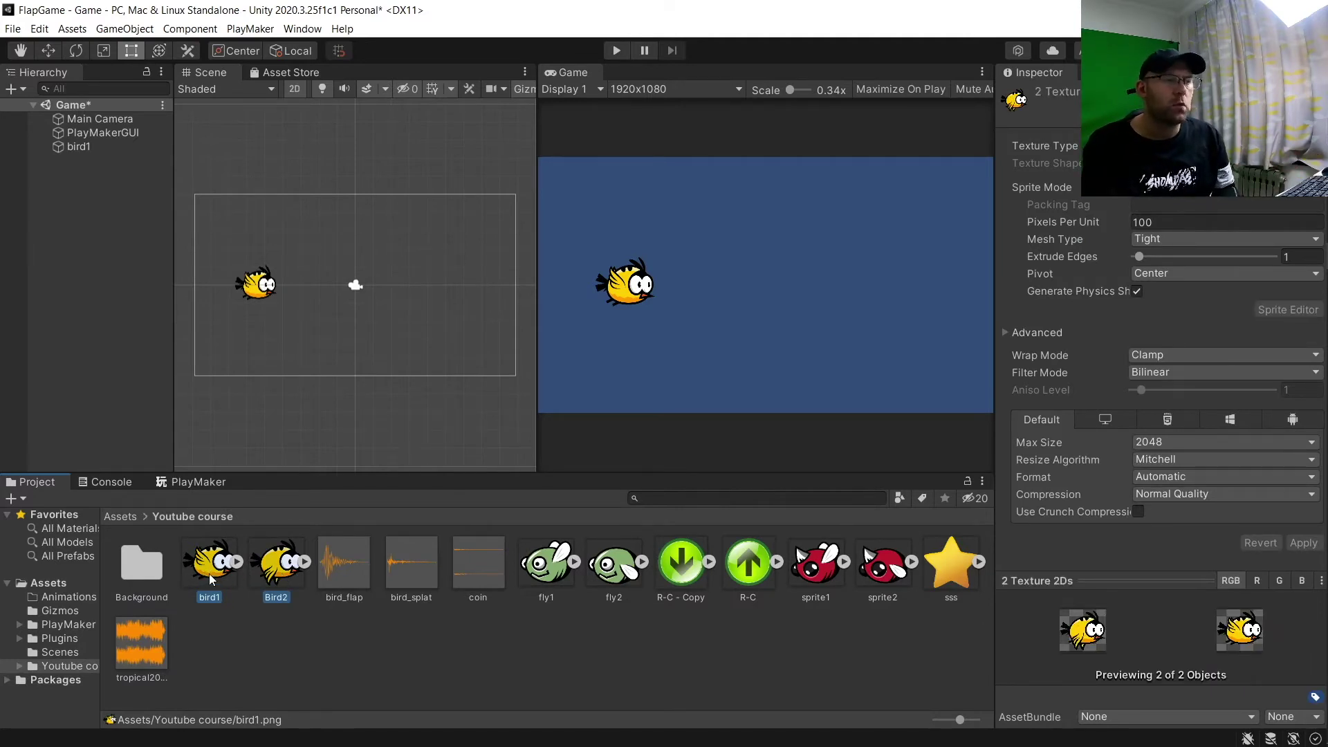
- Drop both bird frames onto bird1 and save the animation as Player in Animations
{"action": "left_click_drag", "start_coordinate": [209, 570], "coordinate": [95, 147]}
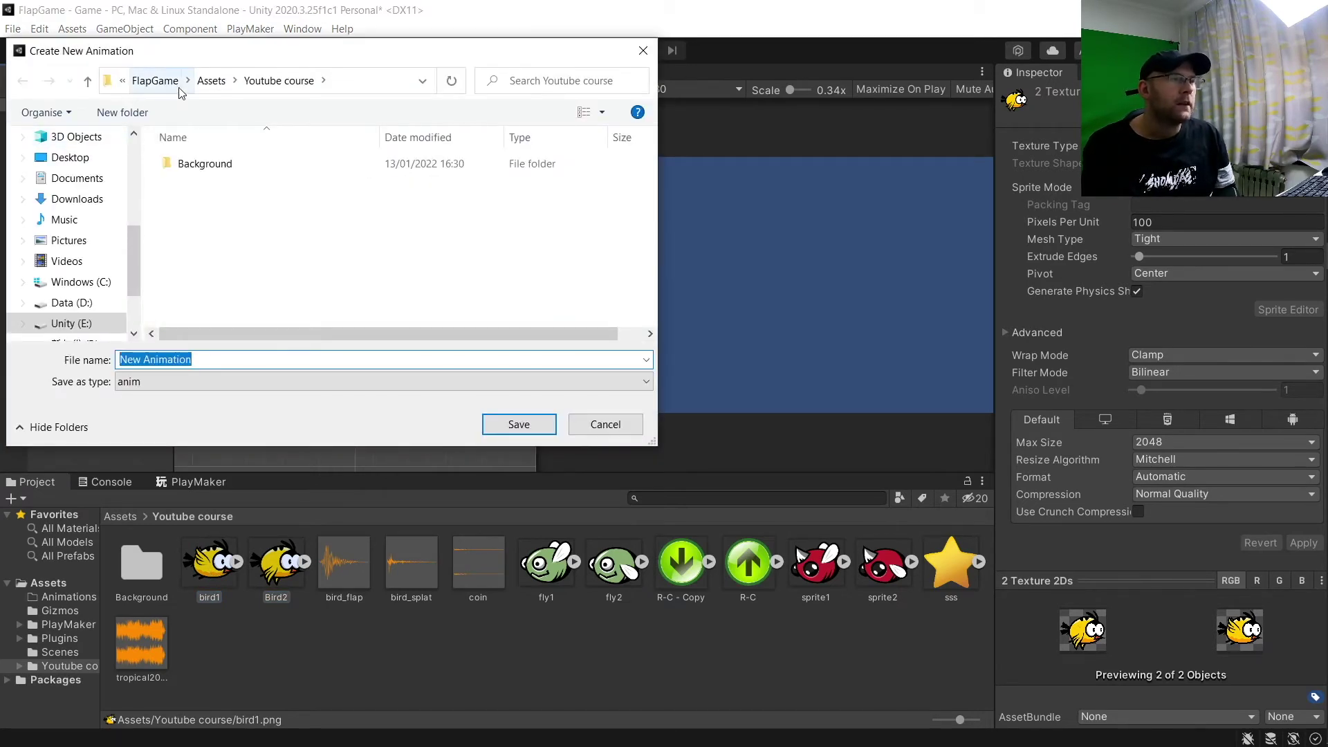
{"action": "left_click", "coordinate": [211, 81]}
{"action": "double_click", "coordinate": [201, 163]}
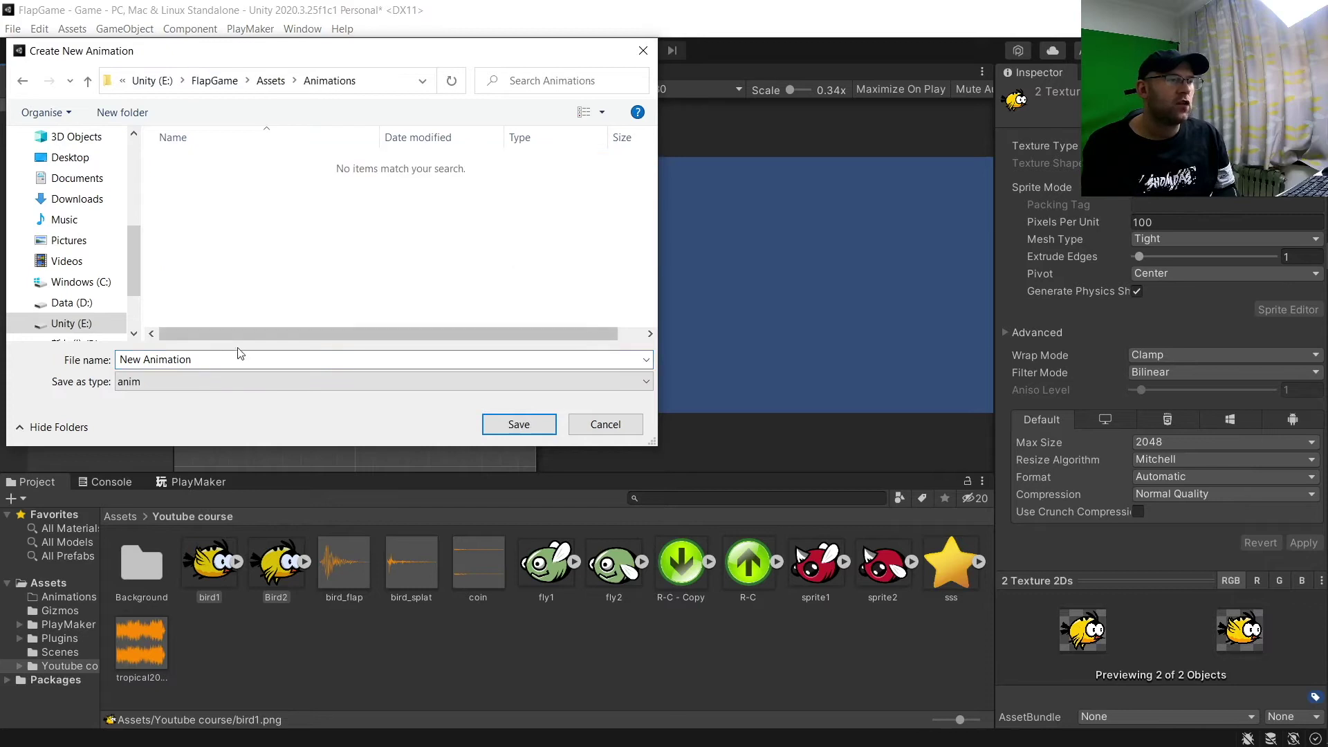
{"action": "type", "text": "Player"}
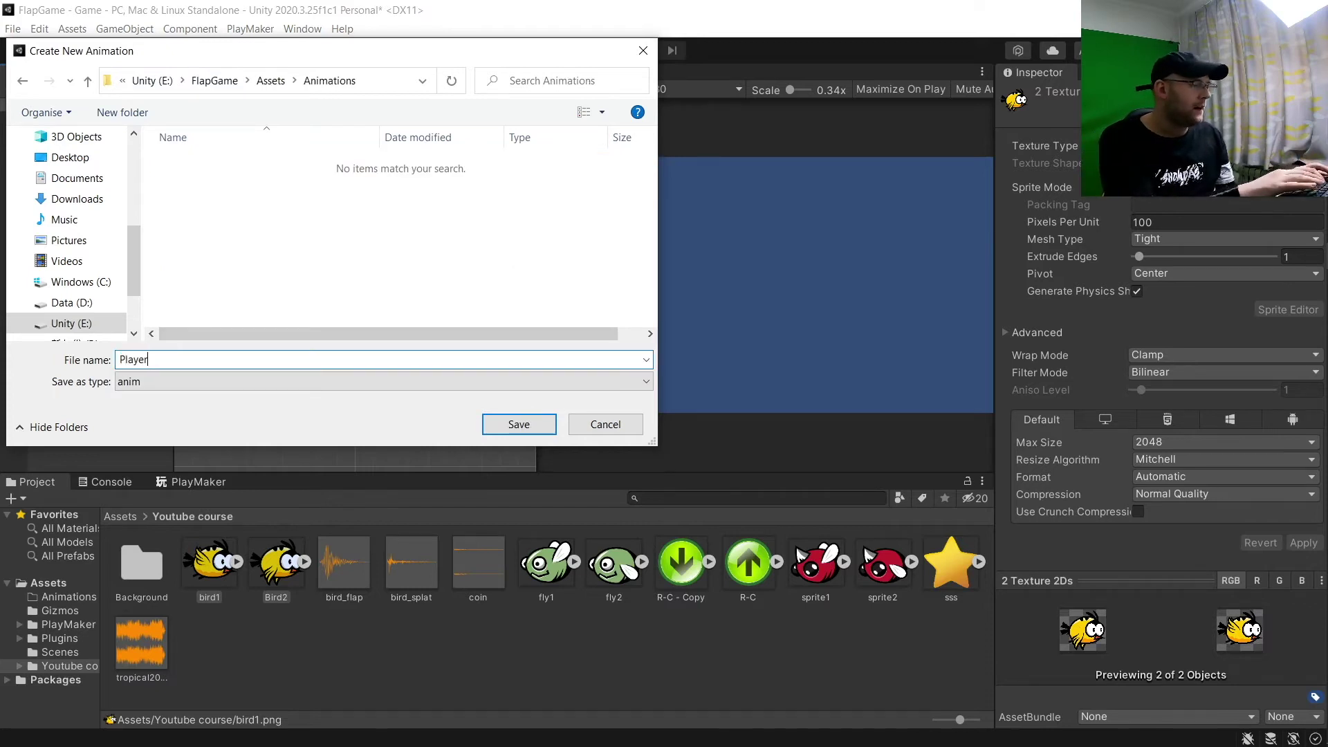
{"action": "key", "text": "Return"}
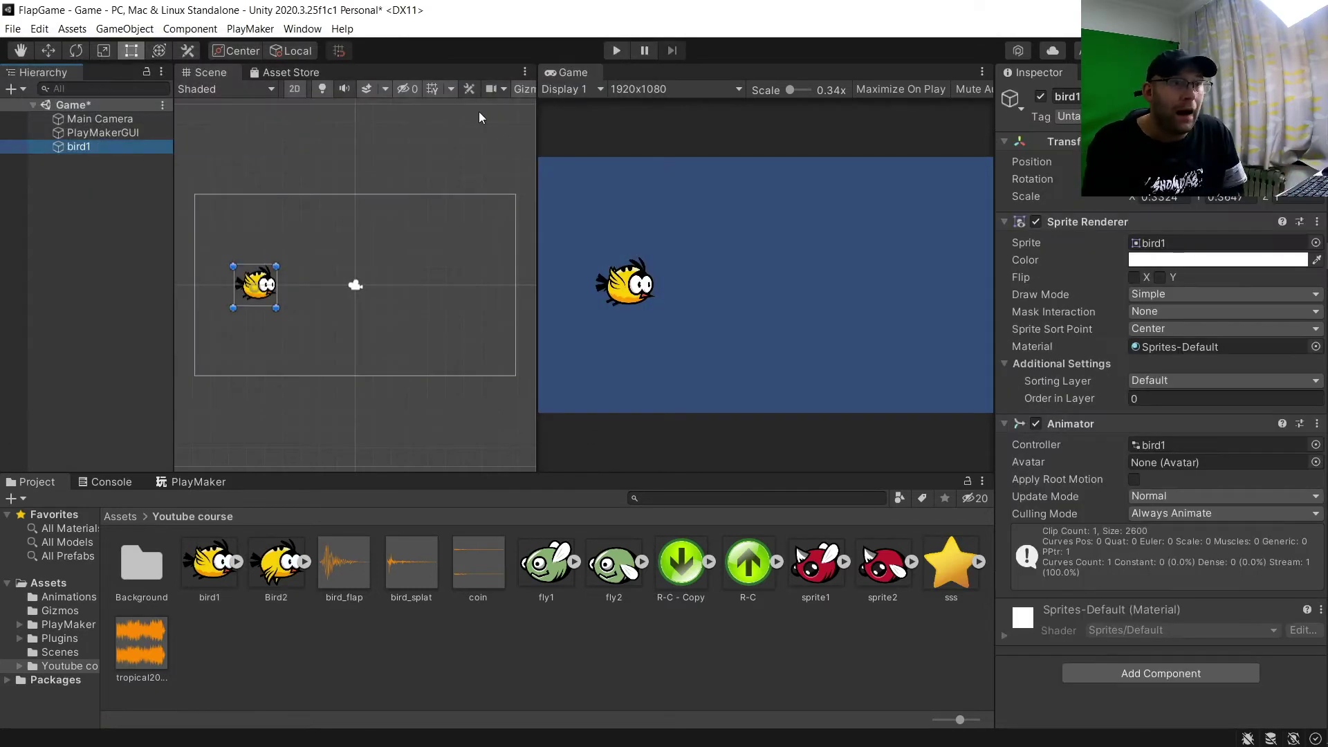
- Rename the bird1 object to Player and give it the Player tag
{"action": "left_click", "coordinate": [93, 148]}
{"action": "type", "text": "Player"}
{"action": "key", "text": "Return"}
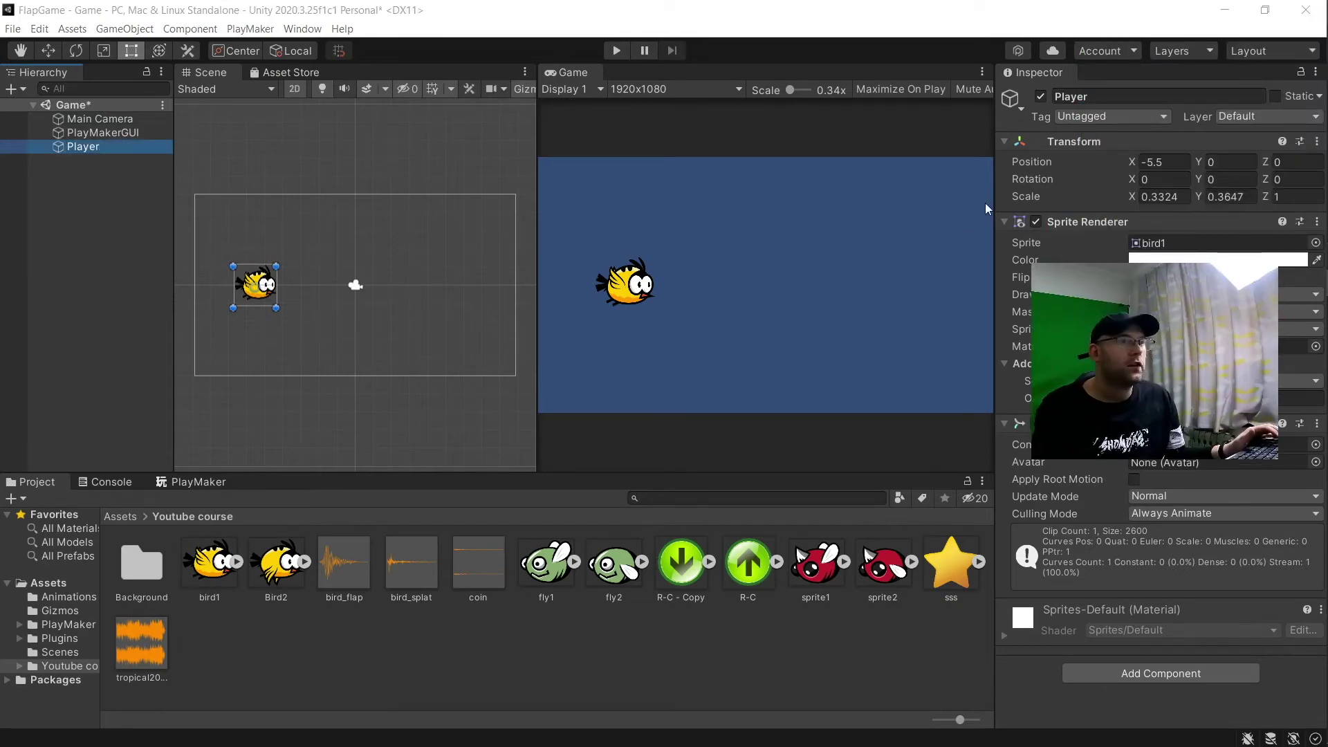
{"action": "left_click", "coordinate": [1103, 118]}
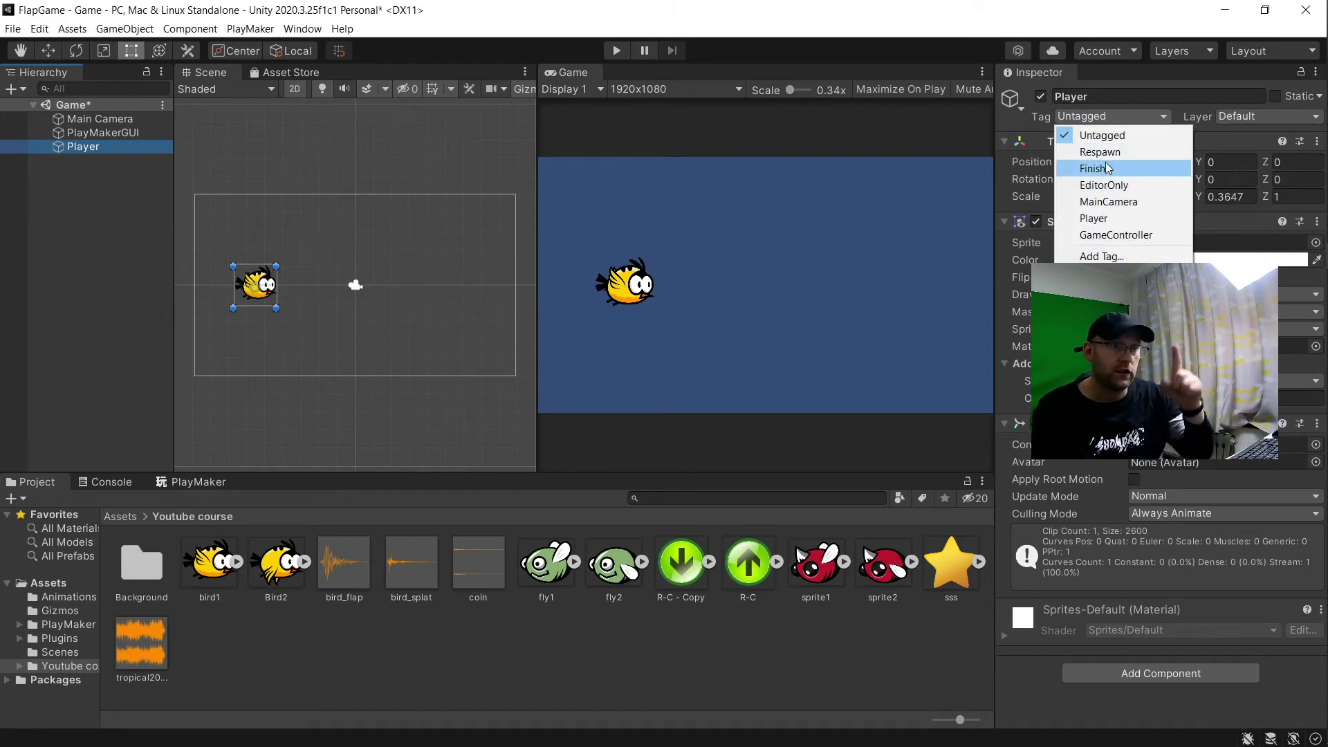
{"action": "left_click", "coordinate": [1122, 217]}
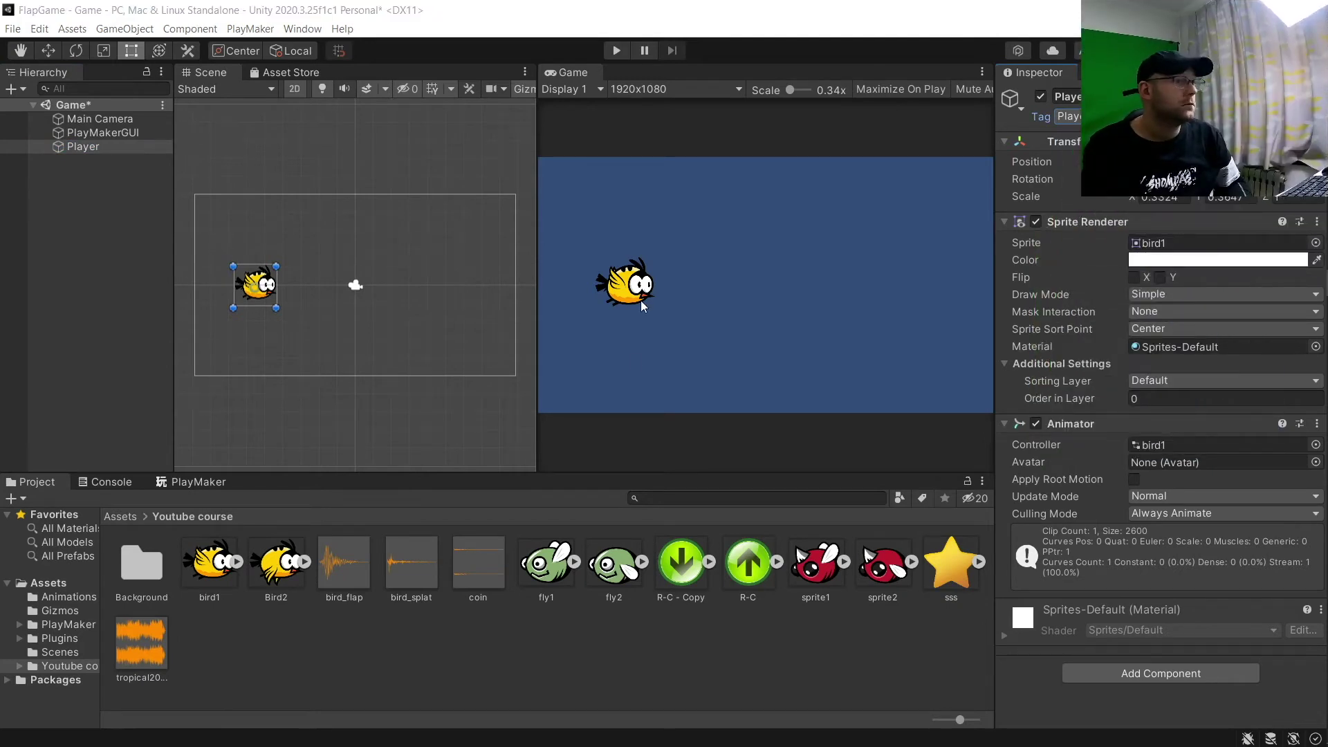
{"action": "left_click", "coordinate": [304, 28]}
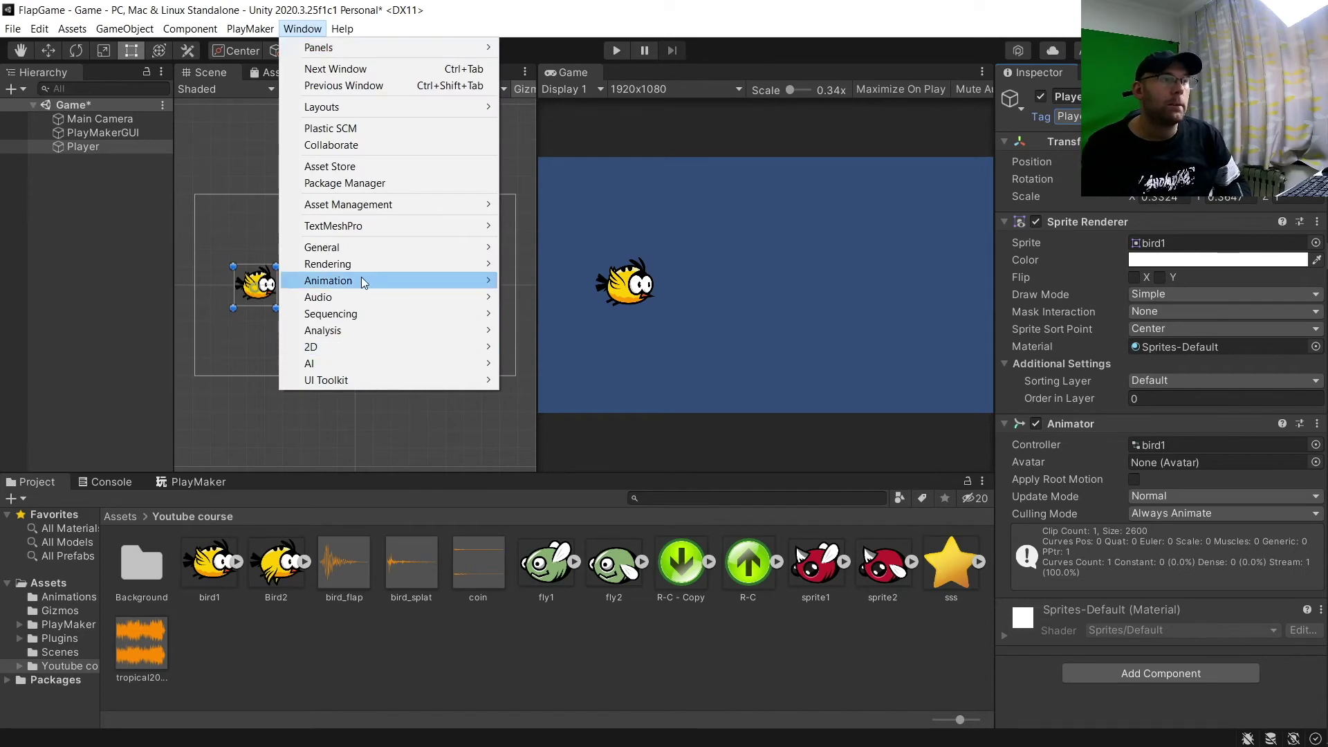
{"action": "mouse_move", "coordinate": [431, 284]}
{"action": "left_click", "coordinate": [547, 281]}
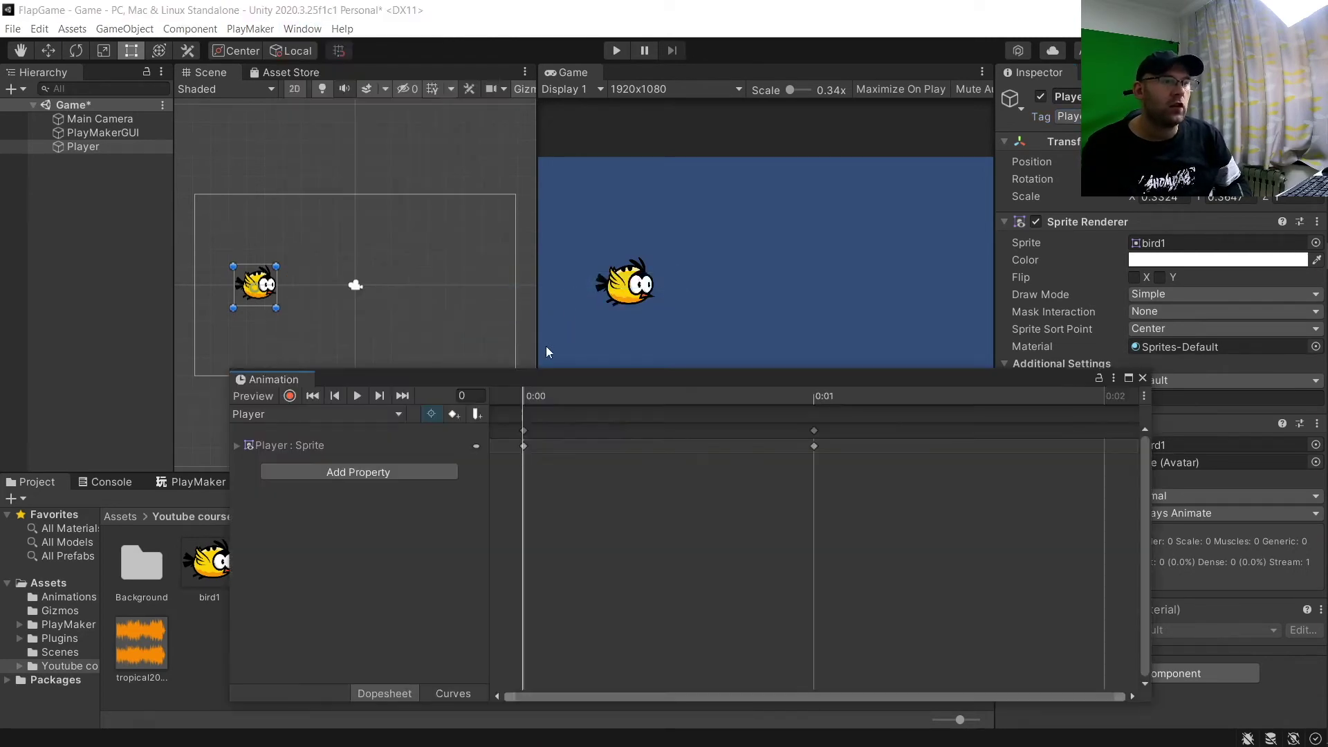
{"action": "left_click", "coordinate": [357, 395]}
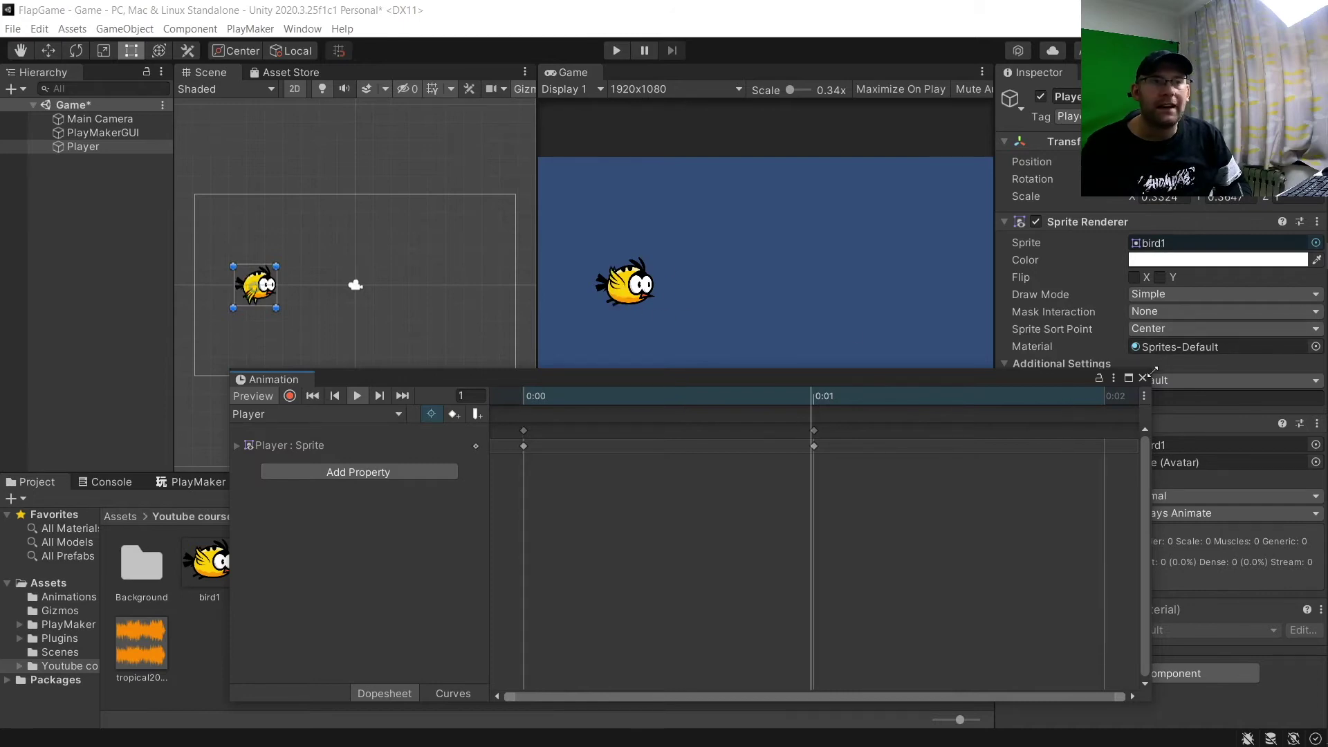
{"action": "left_click", "coordinate": [1144, 379]}
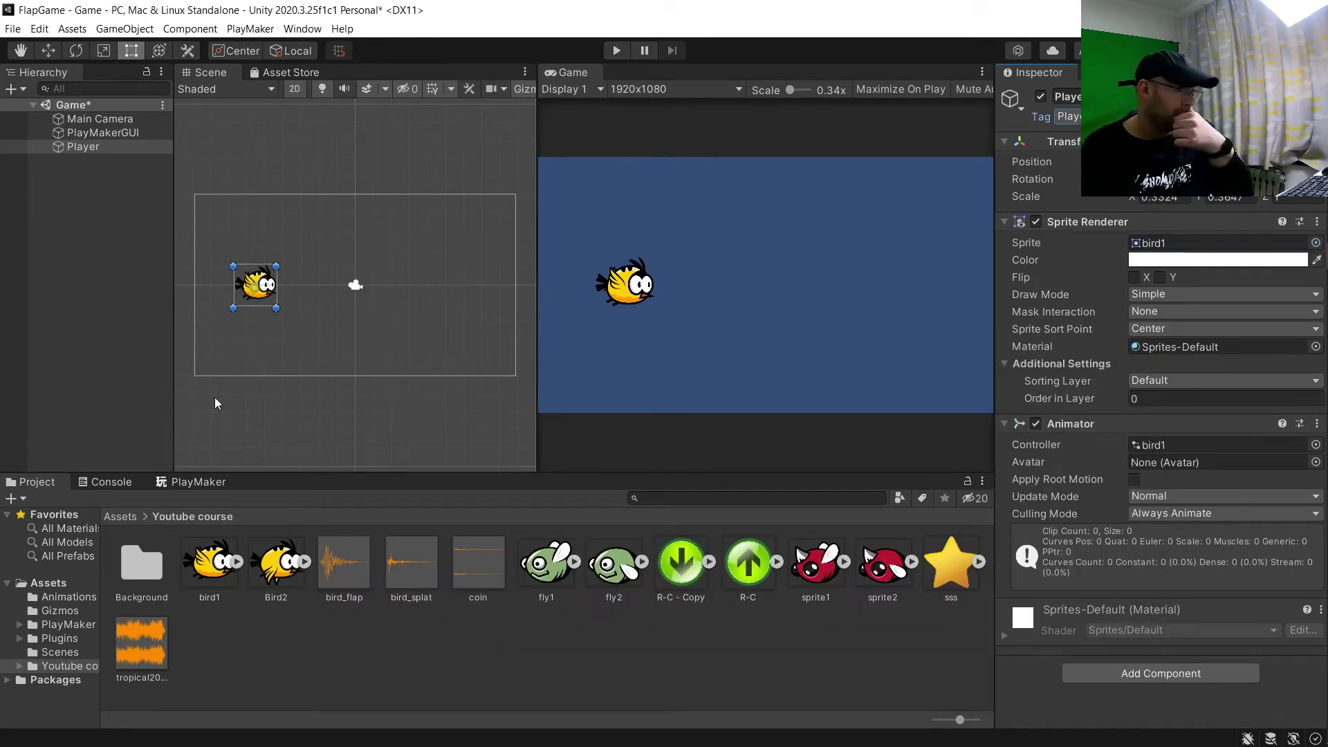
{"action": "left_click", "coordinate": [88, 338]}
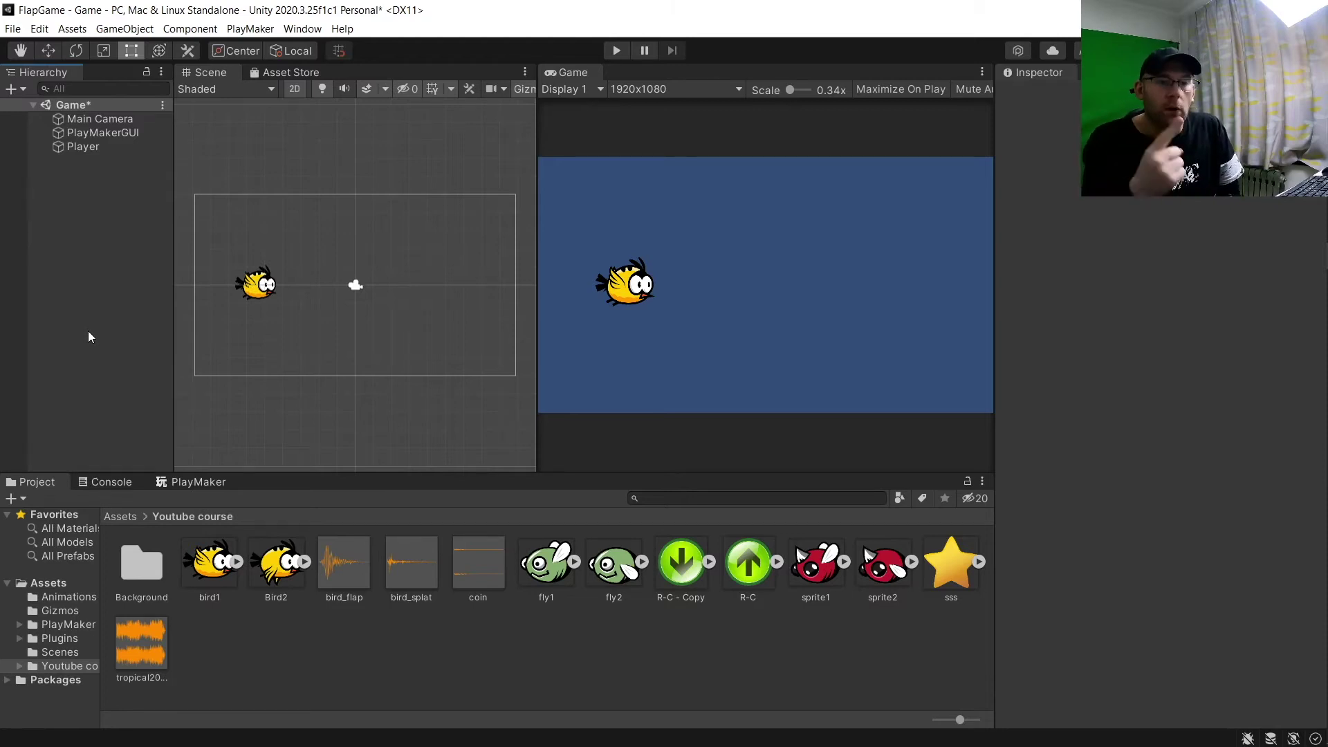
{"action": "left_click", "coordinate": [267, 294]}
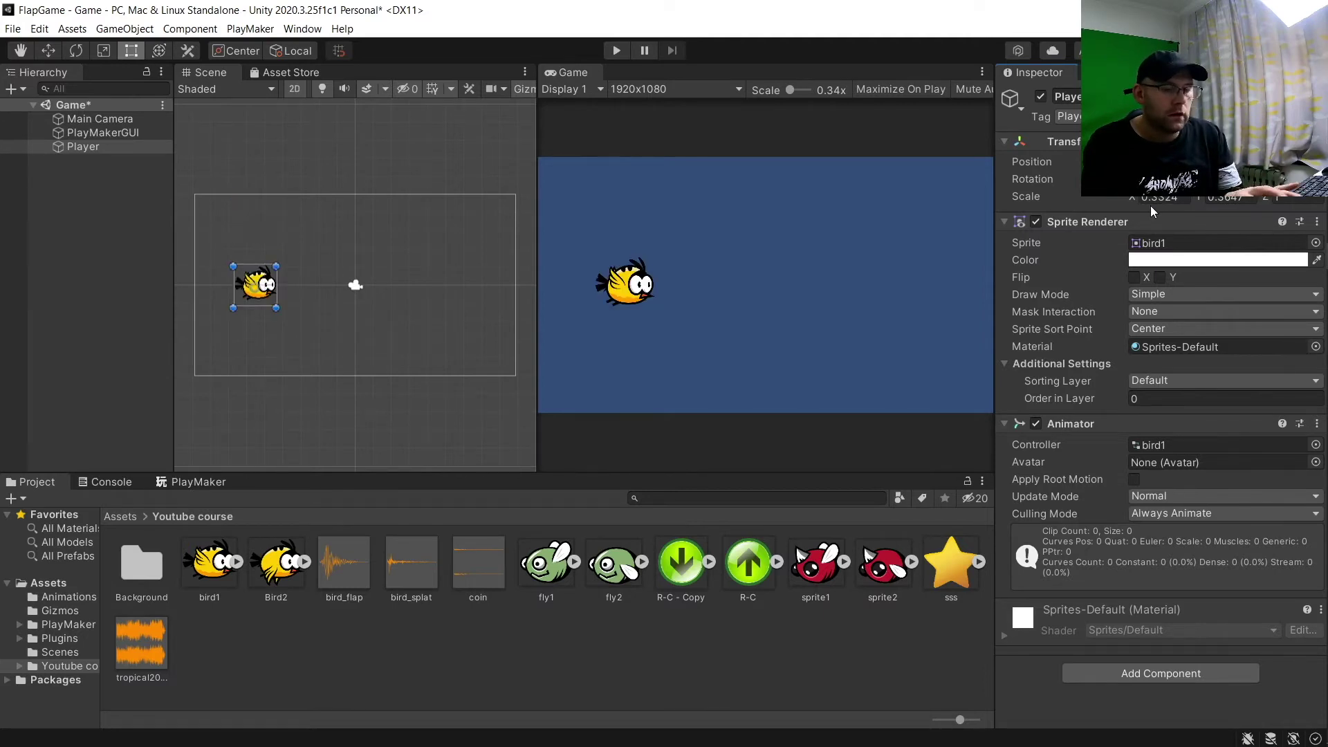
{"action": "key", "text": "Return"}
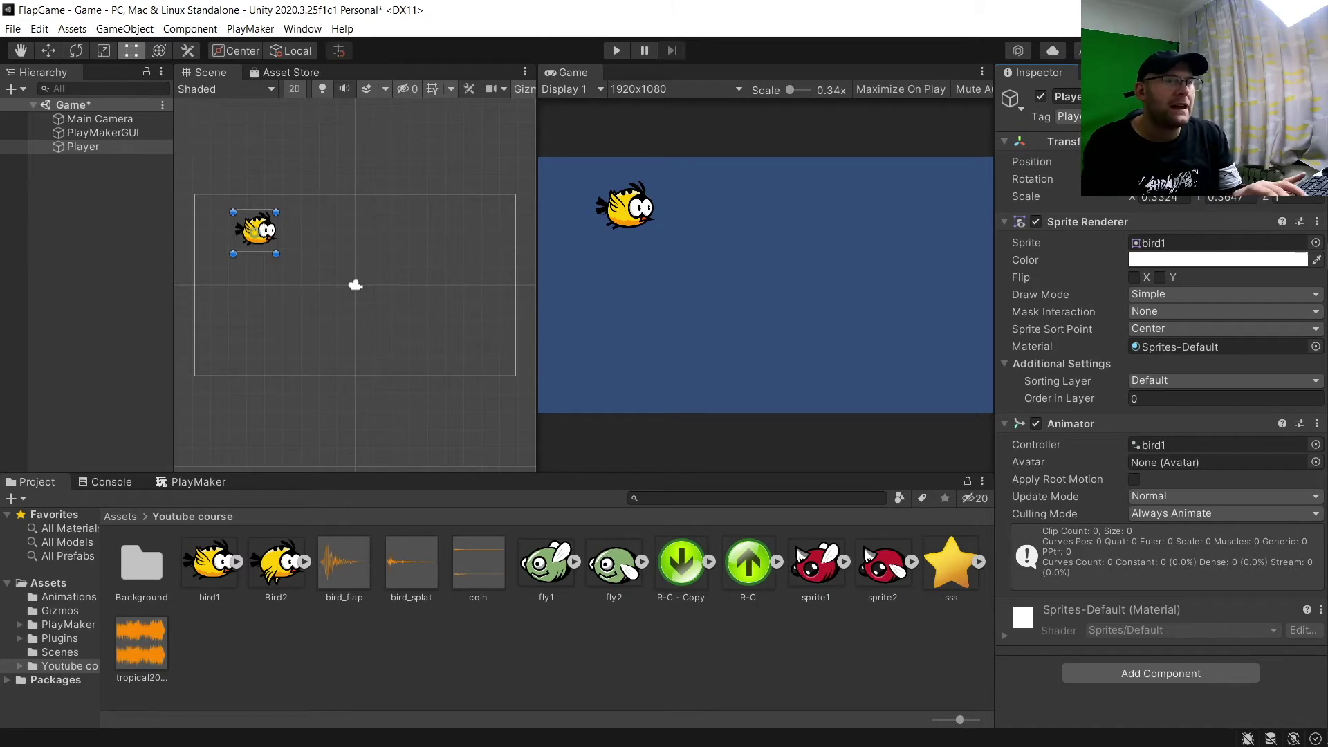
{"action": "mouse_move", "coordinate": [1325, 173]}
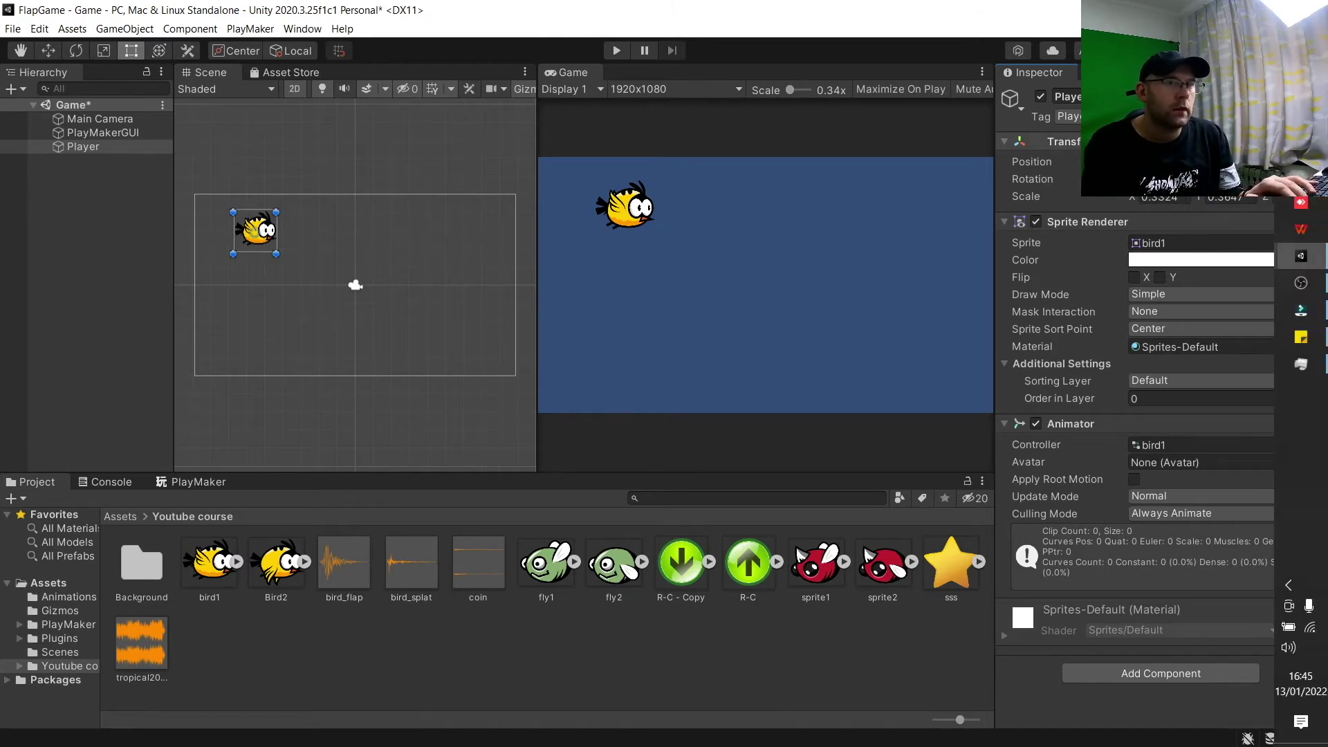
{"action": "key", "text": "Return"}
{"action": "key", "text": "Return"}
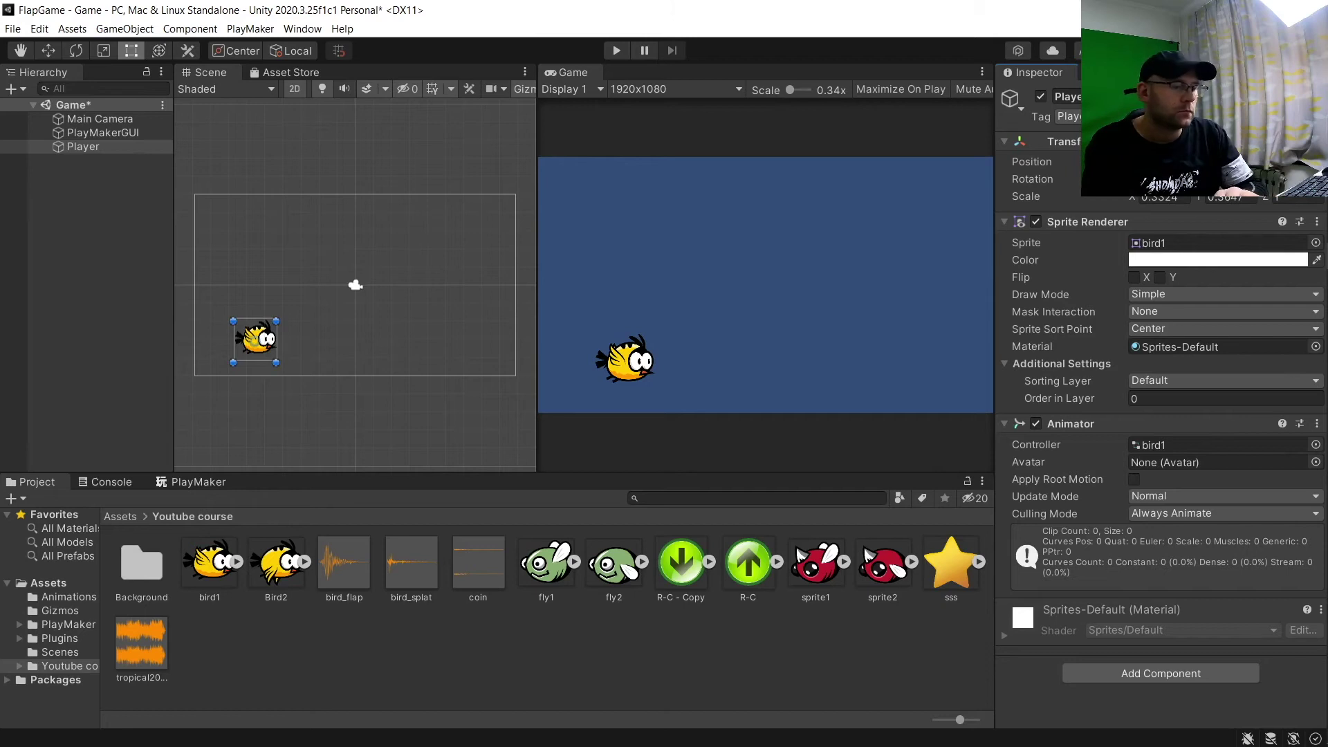
{"action": "key", "text": "Return"}
{"action": "key", "text": "Return"}
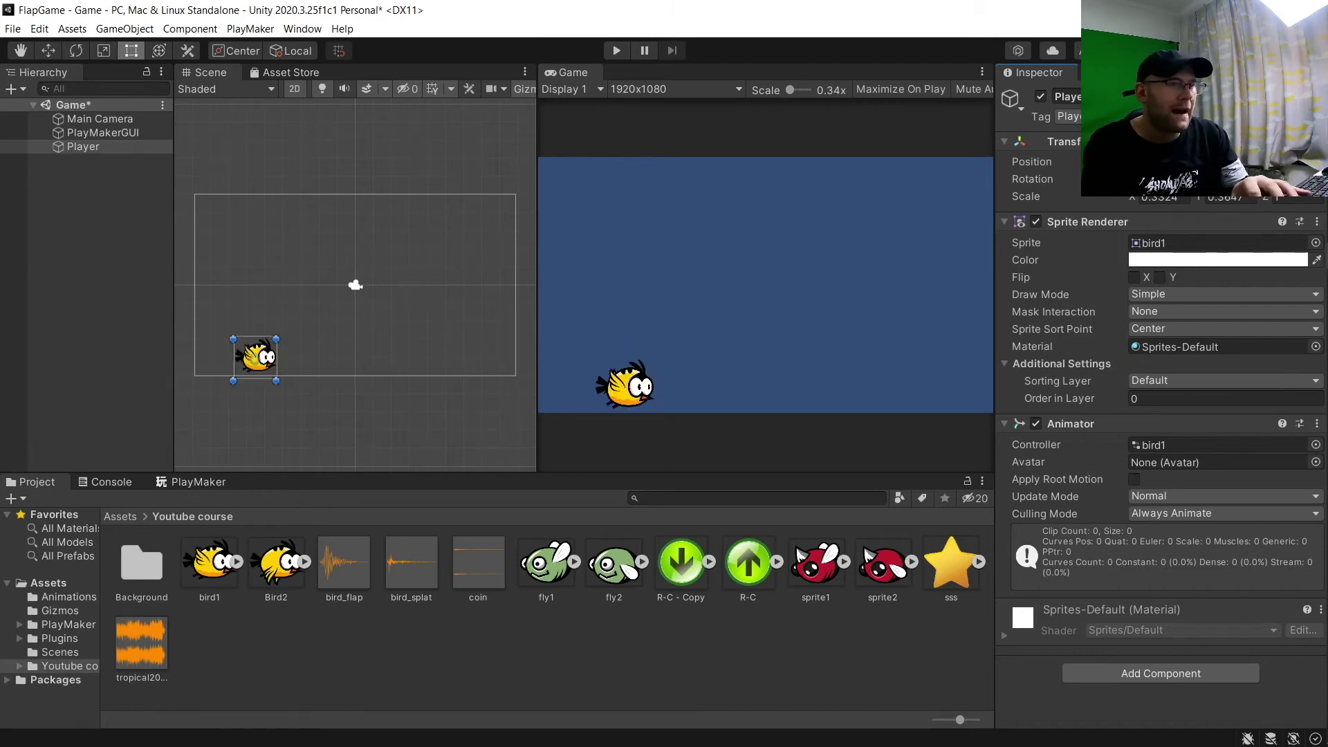
{"action": "key", "text": "Return"}
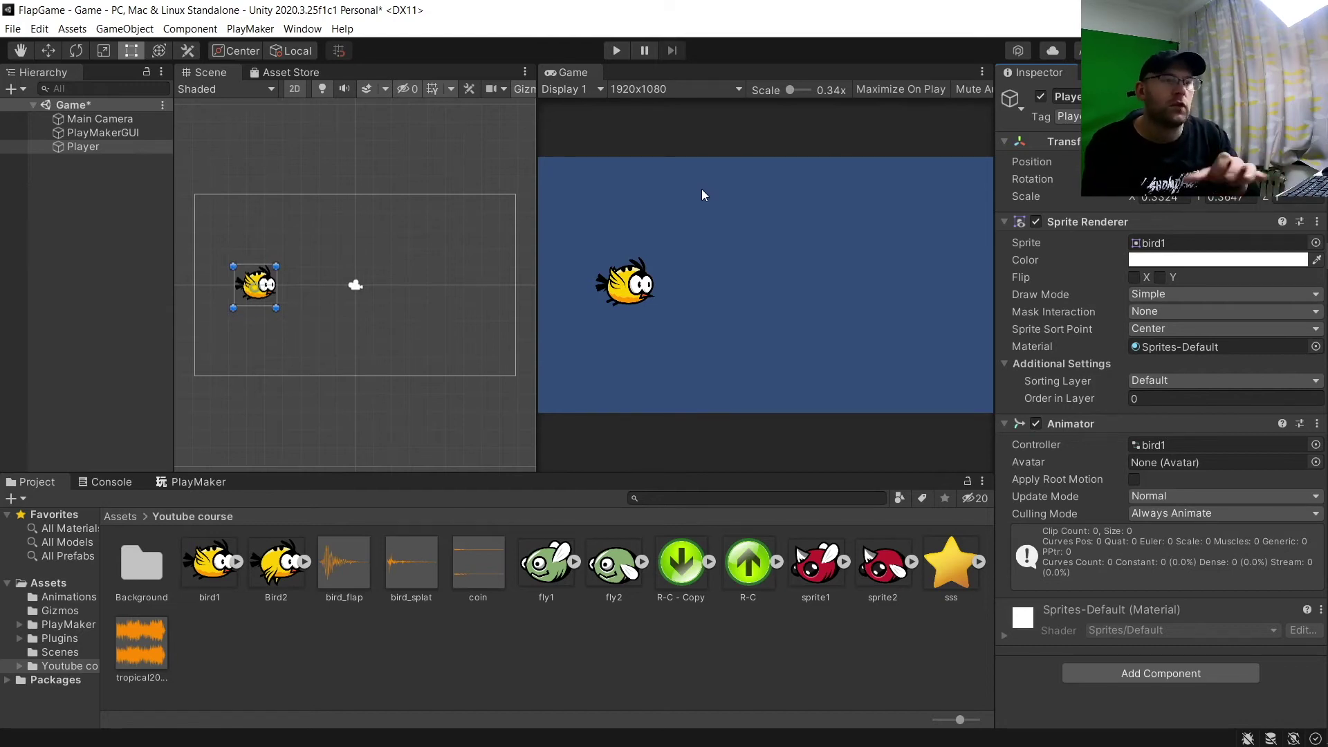
- Add a new PlayMaker FSM to the Player object
{"action": "left_click", "coordinate": [81, 147]}
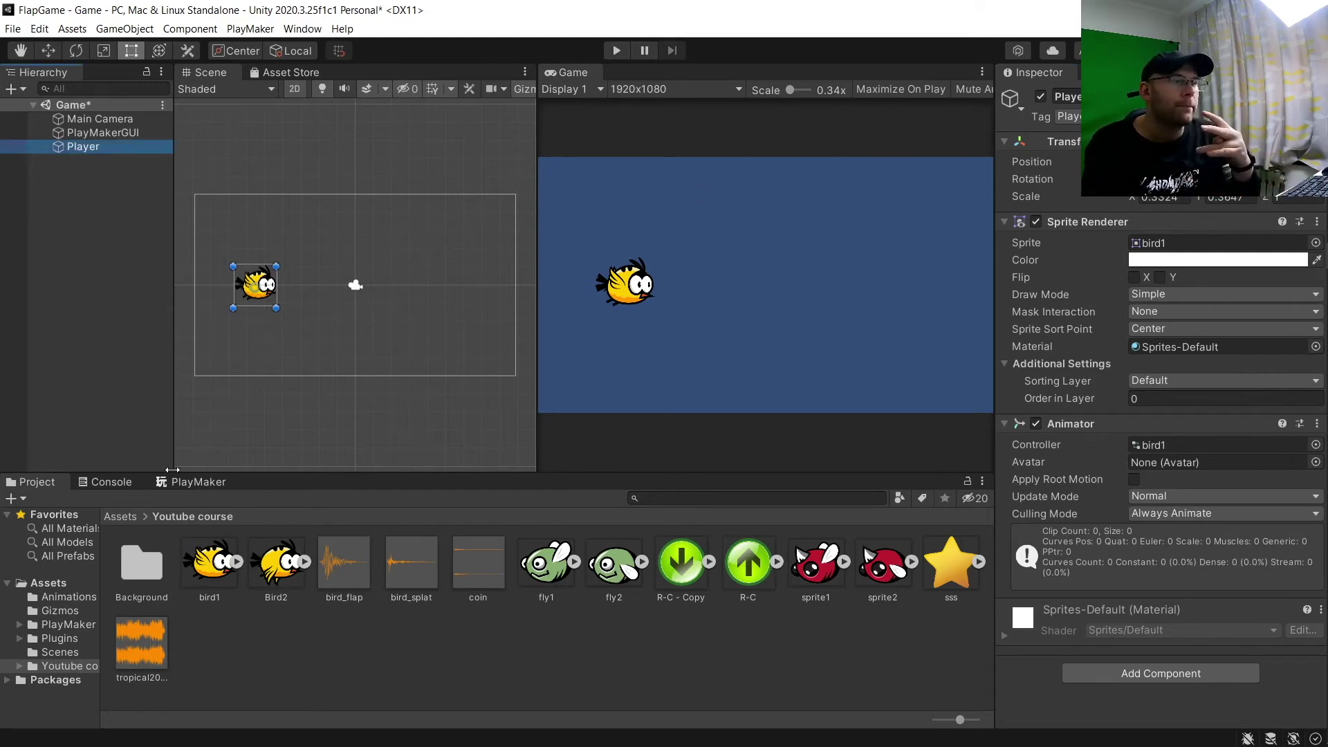
{"action": "left_click", "coordinate": [192, 484]}
{"action": "right_click", "coordinate": [130, 566]}
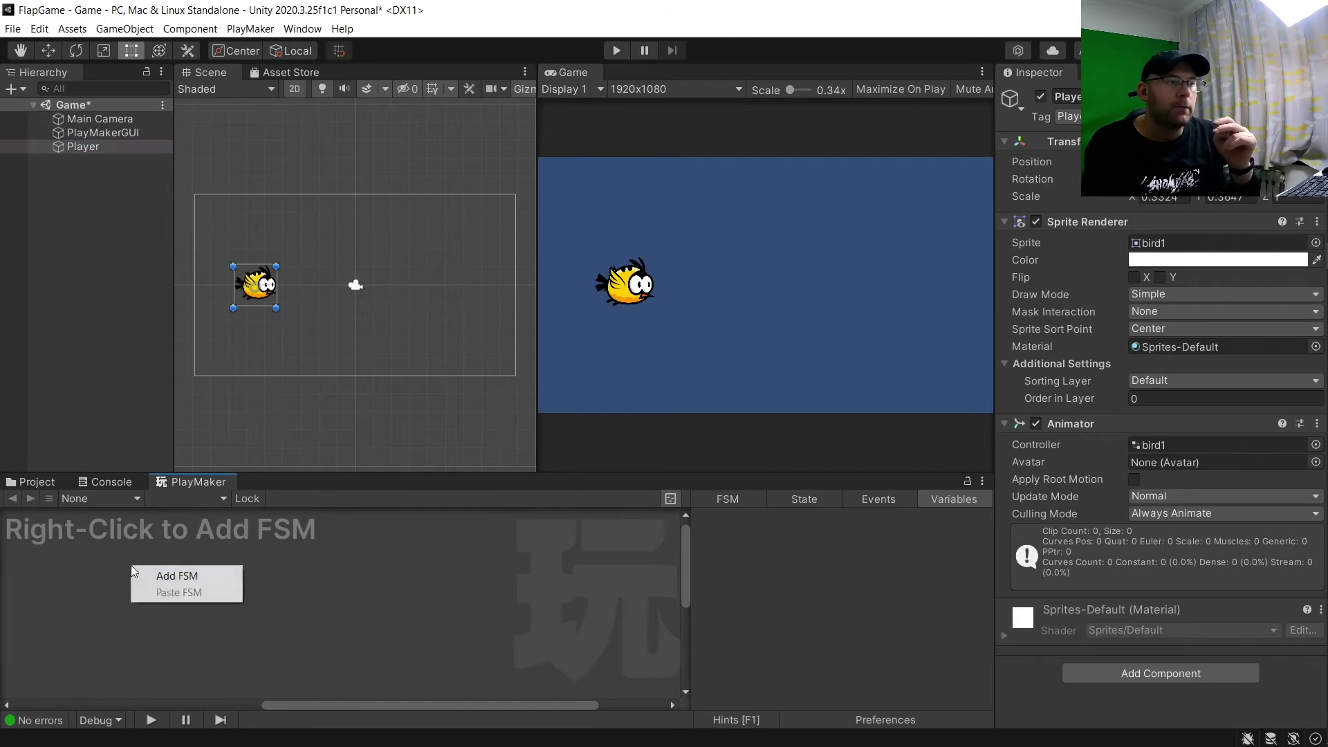
{"action": "left_click", "coordinate": [169, 575]}
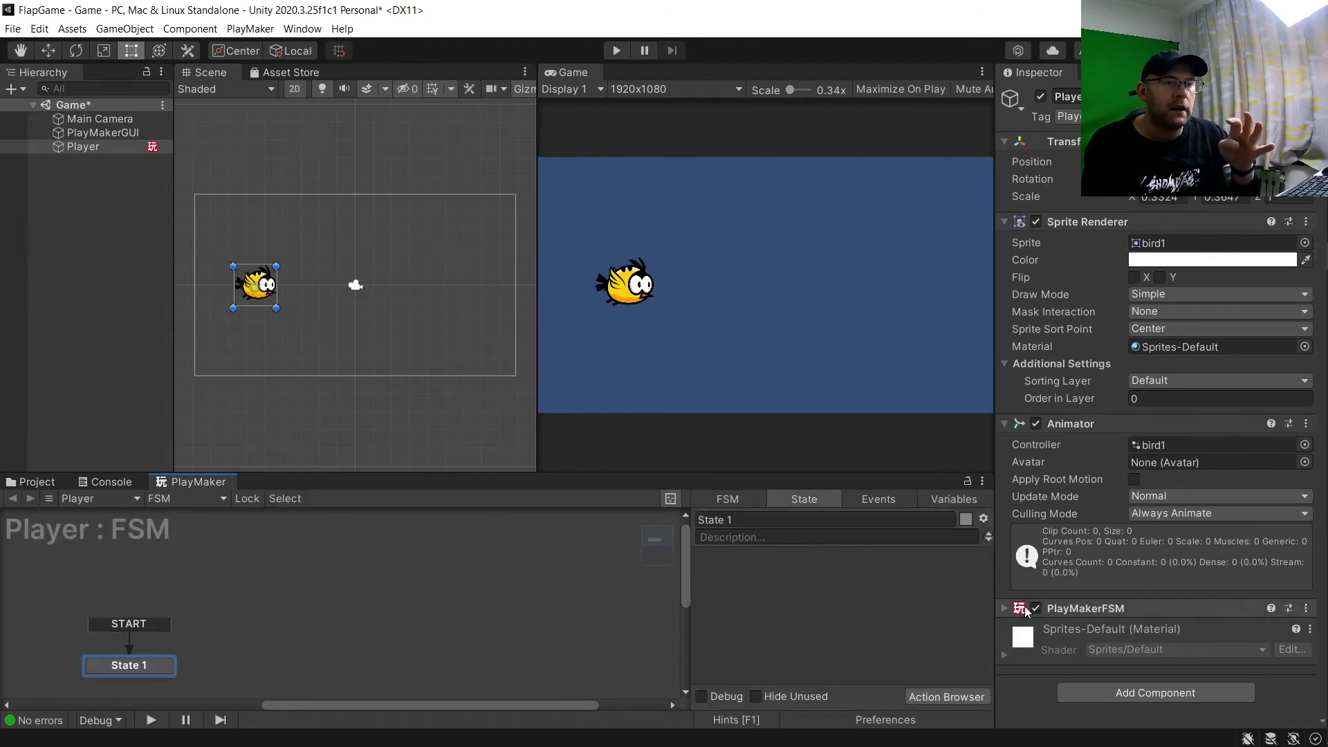
- Name the FSM SetPosition and rename State 1 to SetPlayerPosition
{"action": "left_click", "coordinate": [1012, 616]}
{"action": "scroll", "coordinate": [1038, 615], "scroll_direction": "down", "scroll_amount": 1}
{"action": "left_click", "coordinate": [1056, 595]}
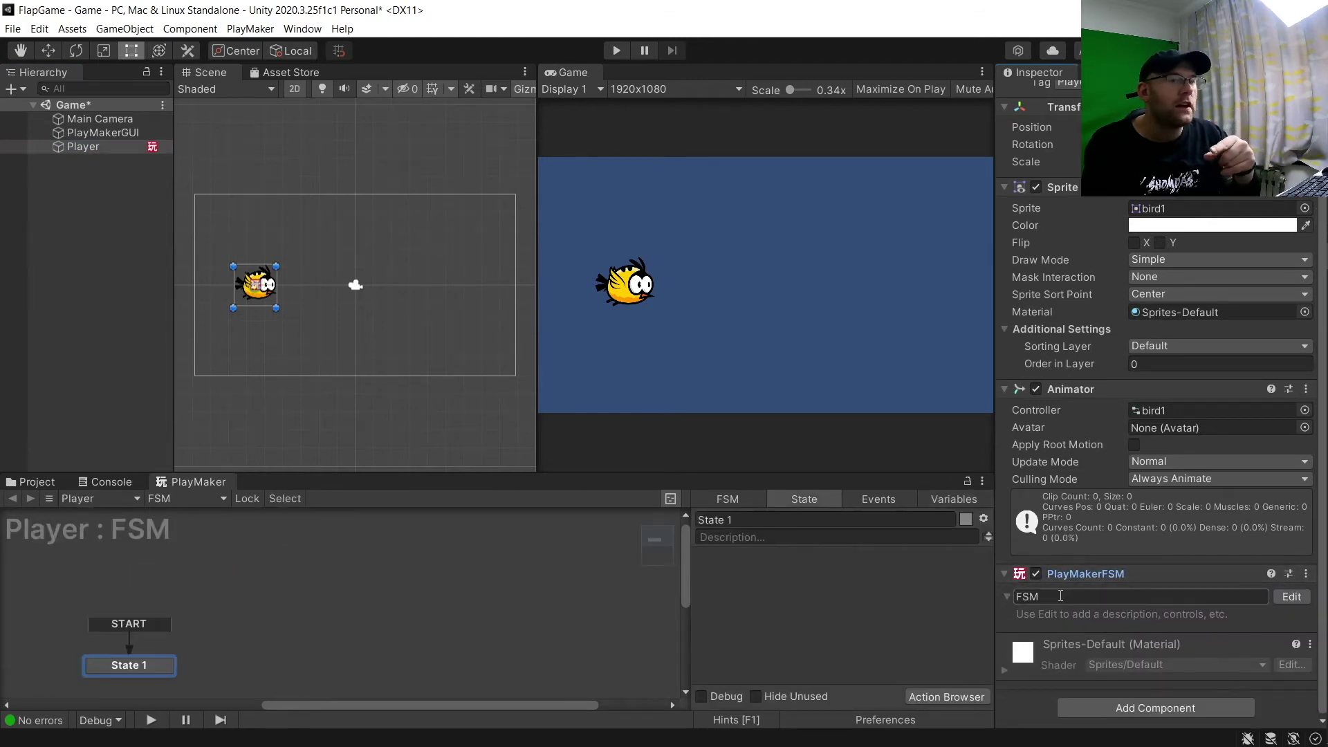
{"action": "type", "text": "SetPosition"}
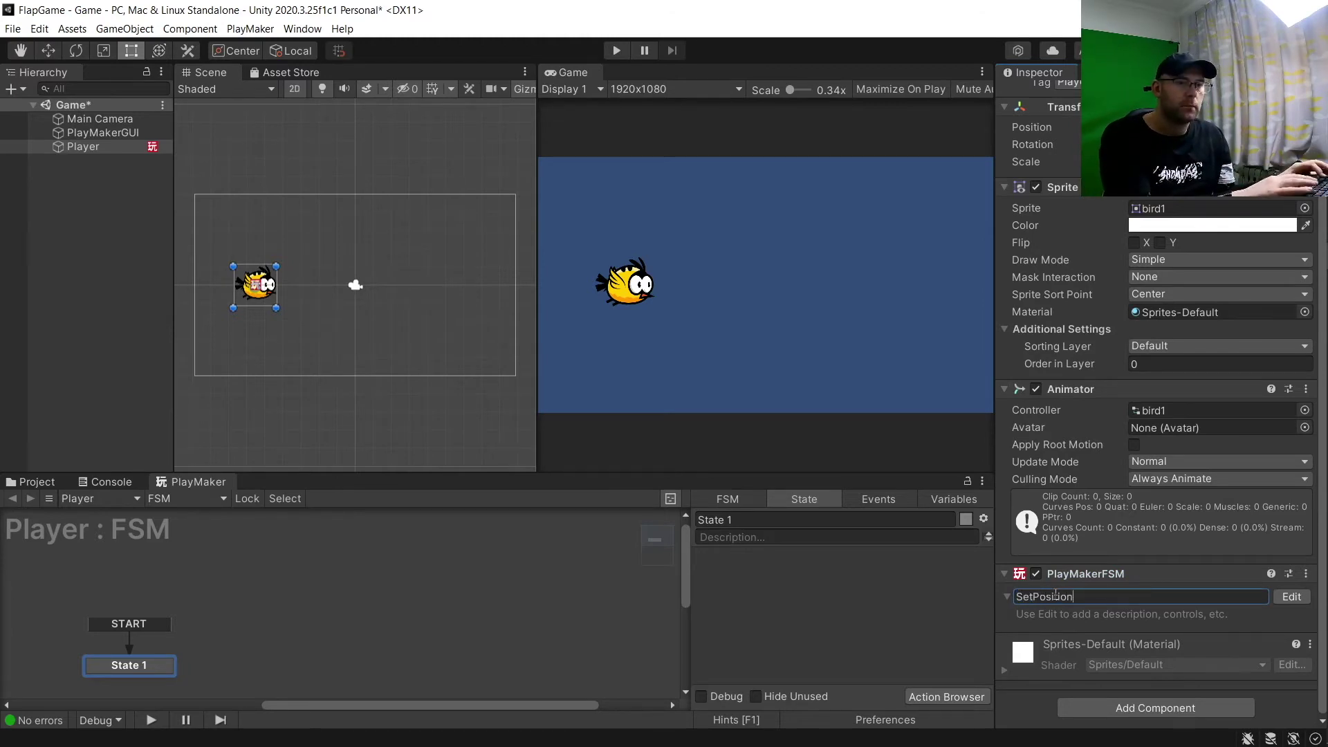
{"action": "key", "text": "Return"}
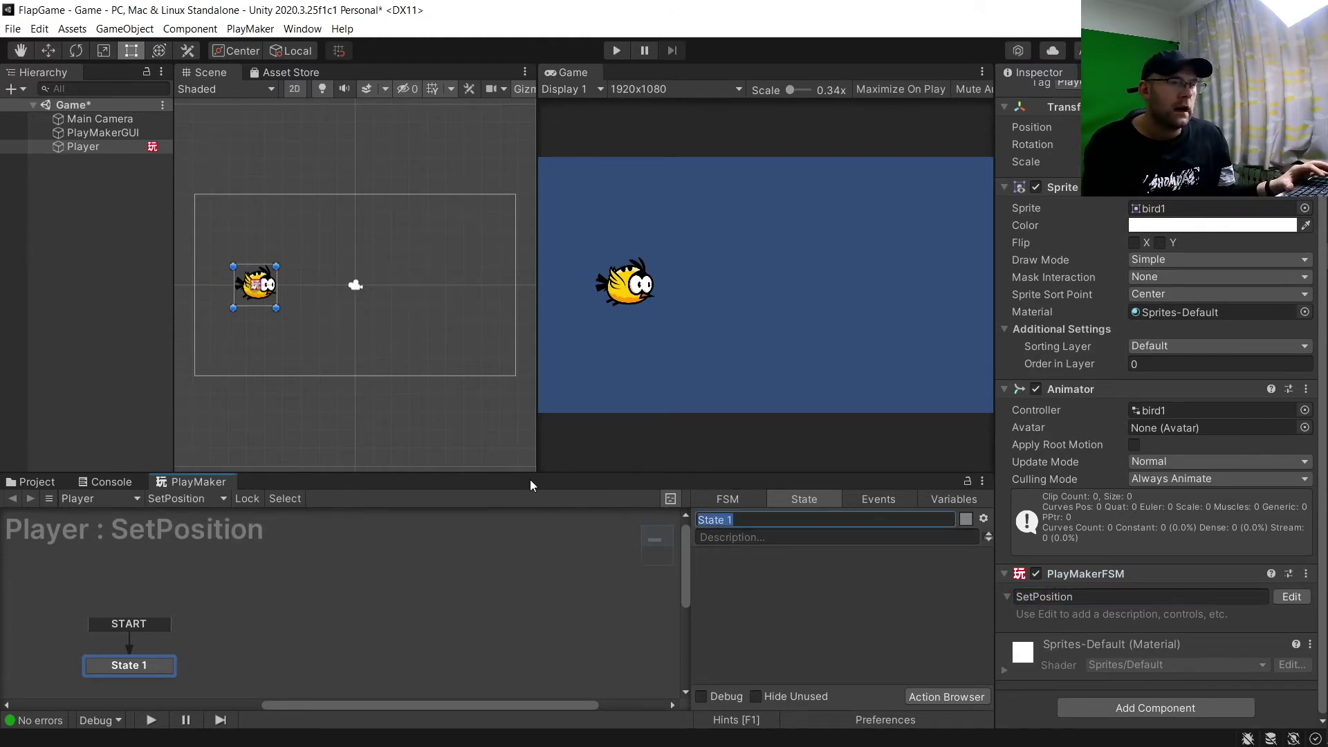
{"action": "type", "text": "SetPlayer"}
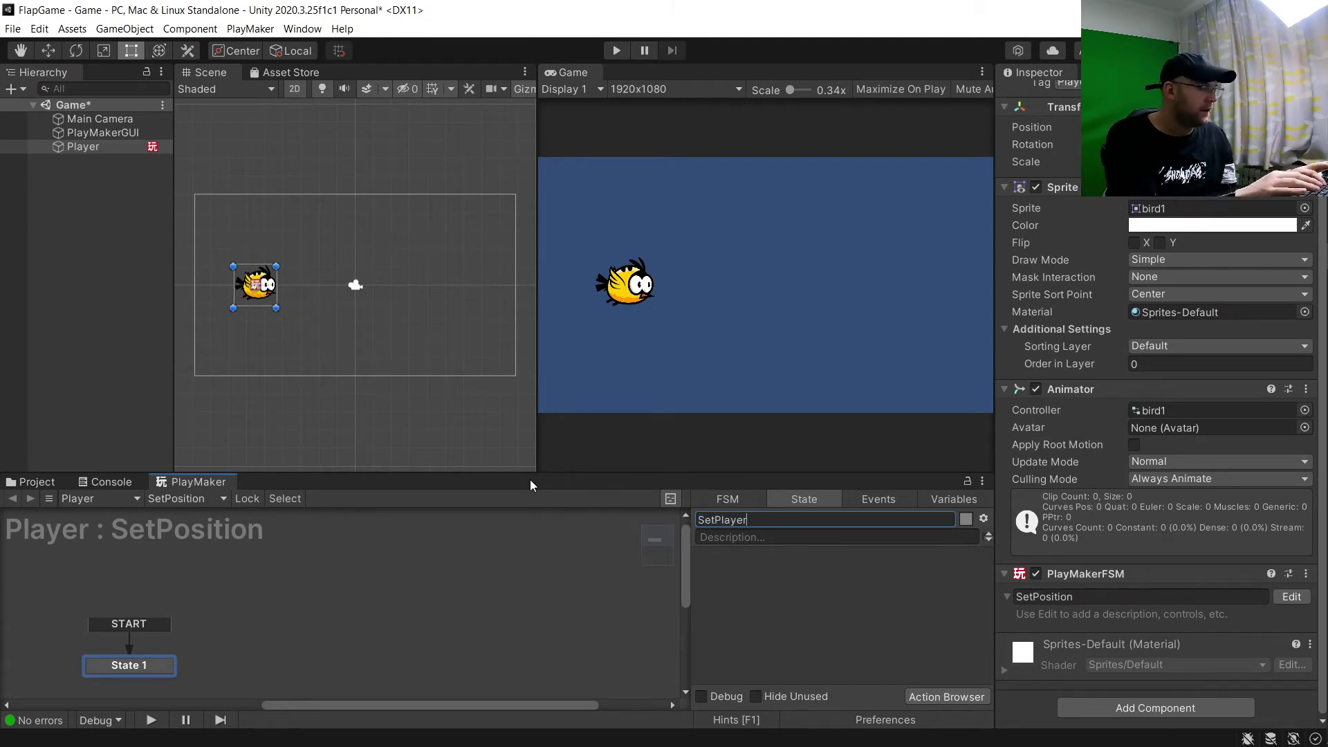
{"action": "type", "text": "Position"}
{"action": "key", "text": "Return"}
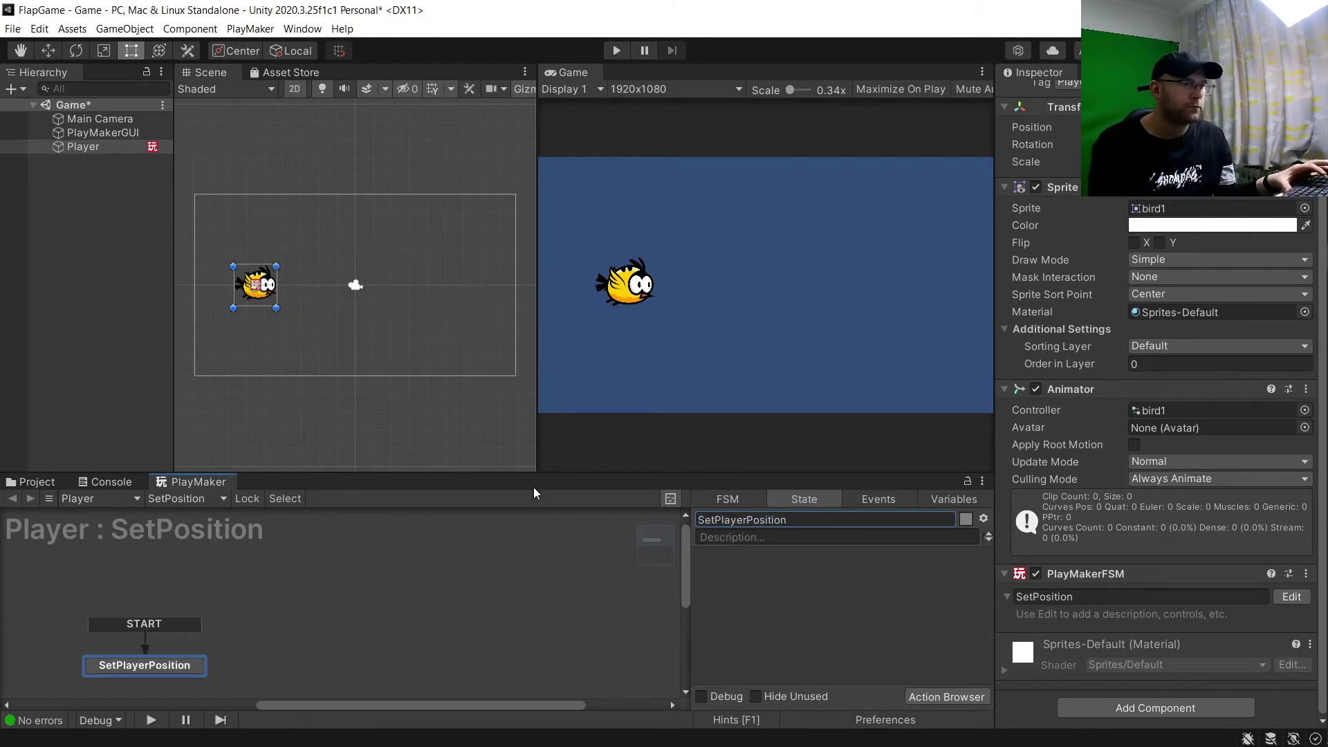
- Add a Set Position 2d action to the SetPlayerPosition state
{"action": "left_click", "coordinate": [970, 696]}
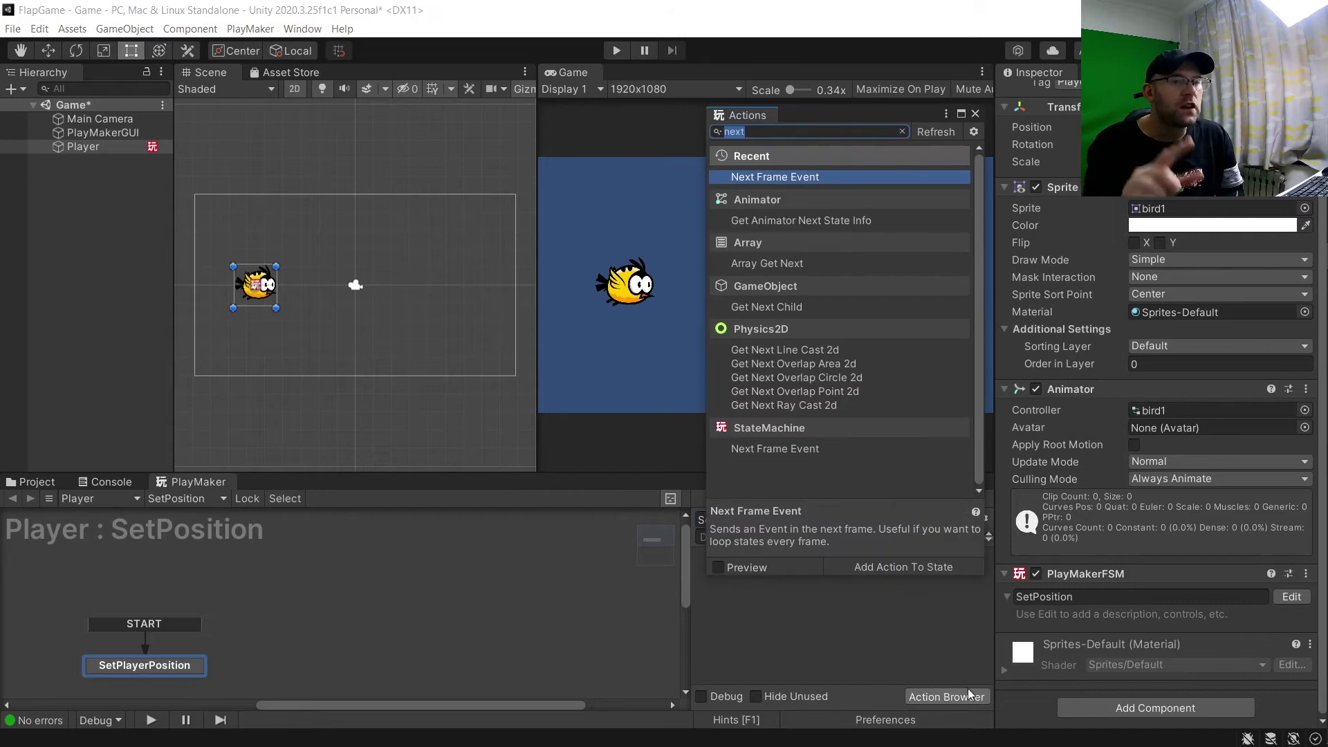
{"action": "type", "text": "Set postio"}
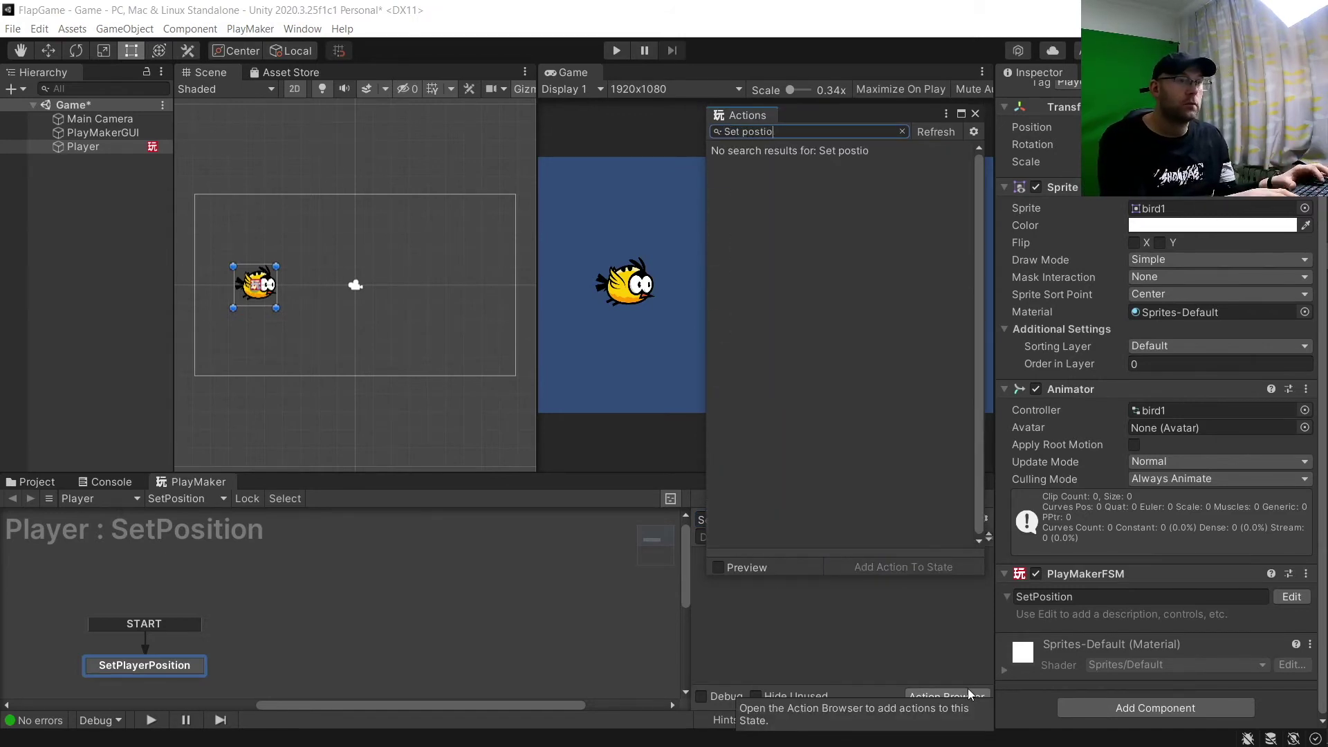
{"action": "key", "text": "BackSpace"}
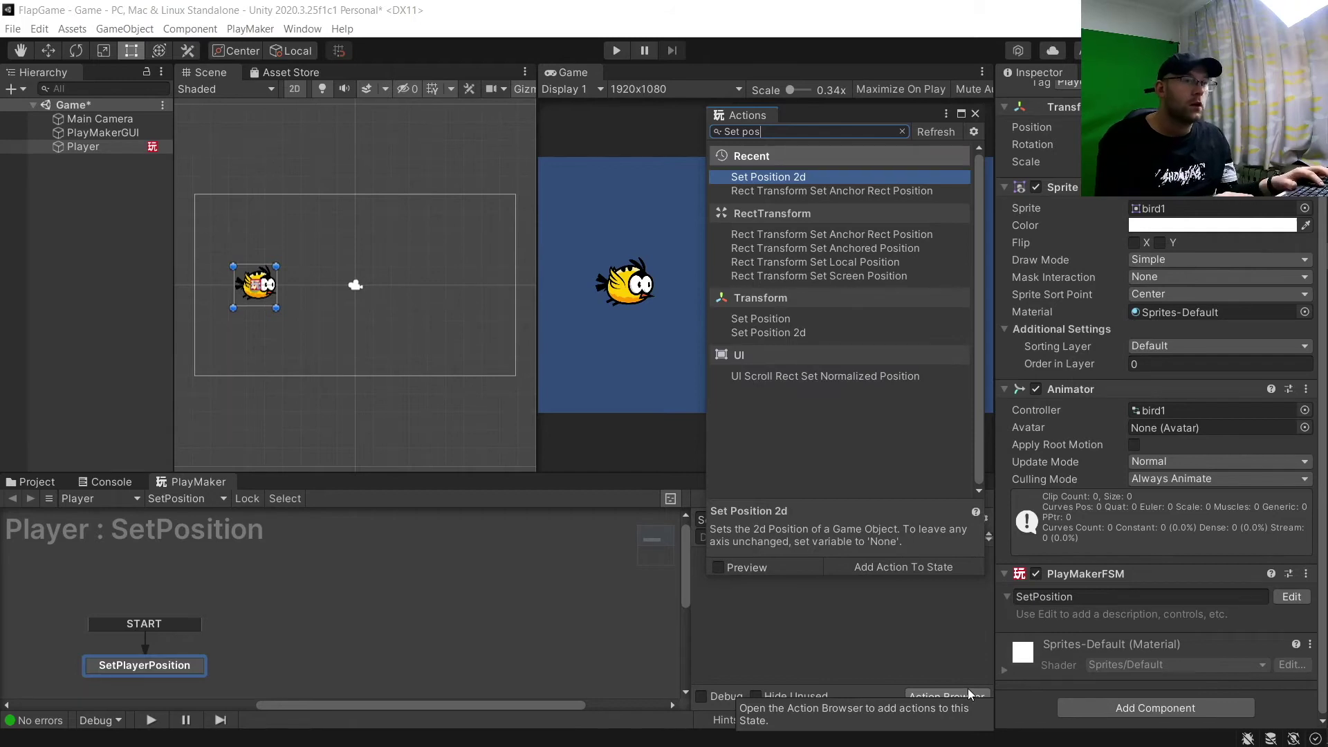
{"action": "key", "text": "Return"}
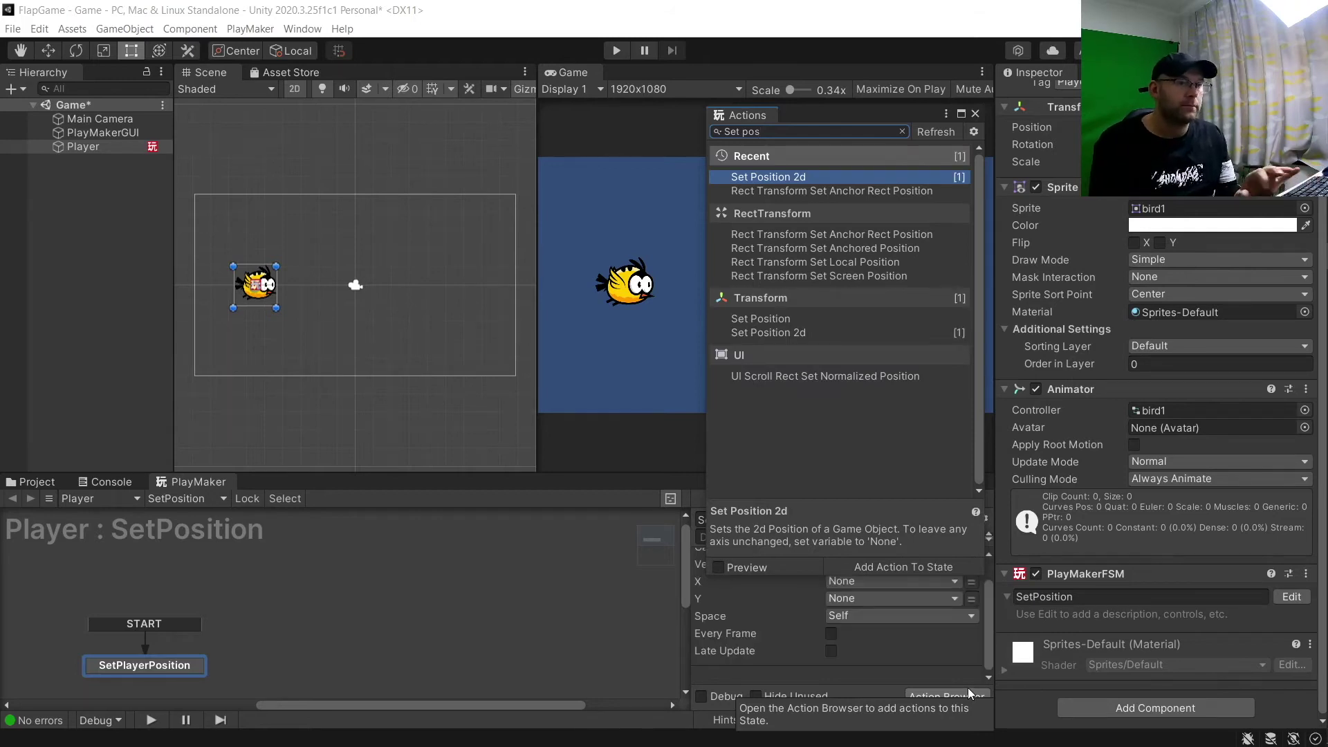
{"action": "left_click", "coordinate": [975, 115]}
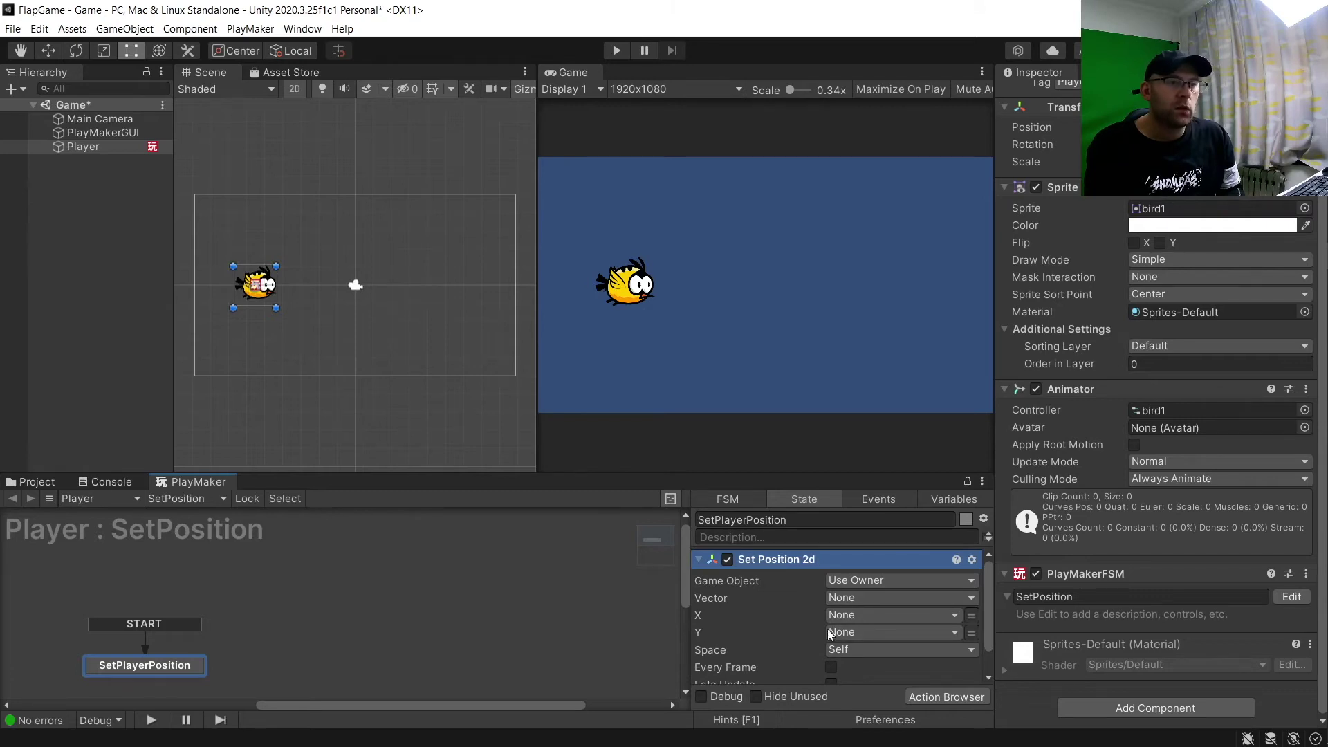
- Create a global PlayerY variable and bind the action's Y to it every frame
{"action": "left_click", "coordinate": [958, 632]}
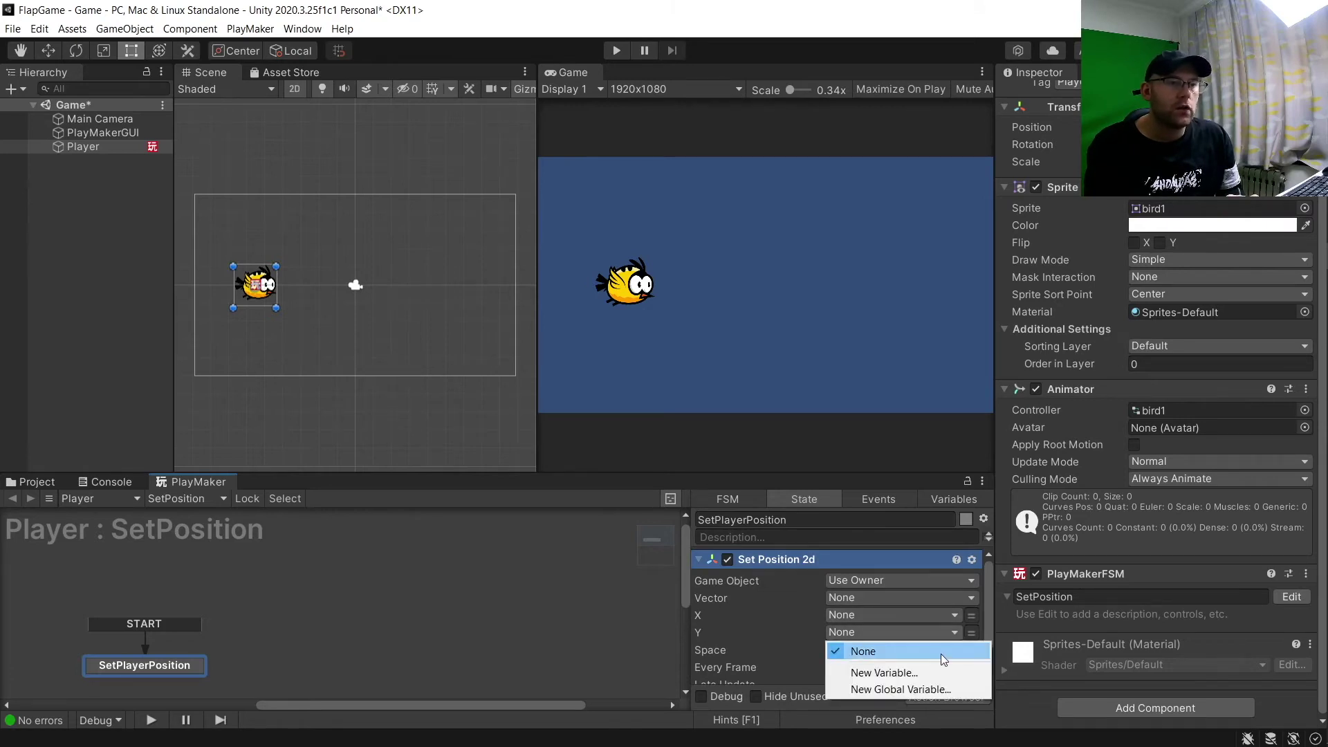
{"action": "left_click", "coordinate": [924, 690]}
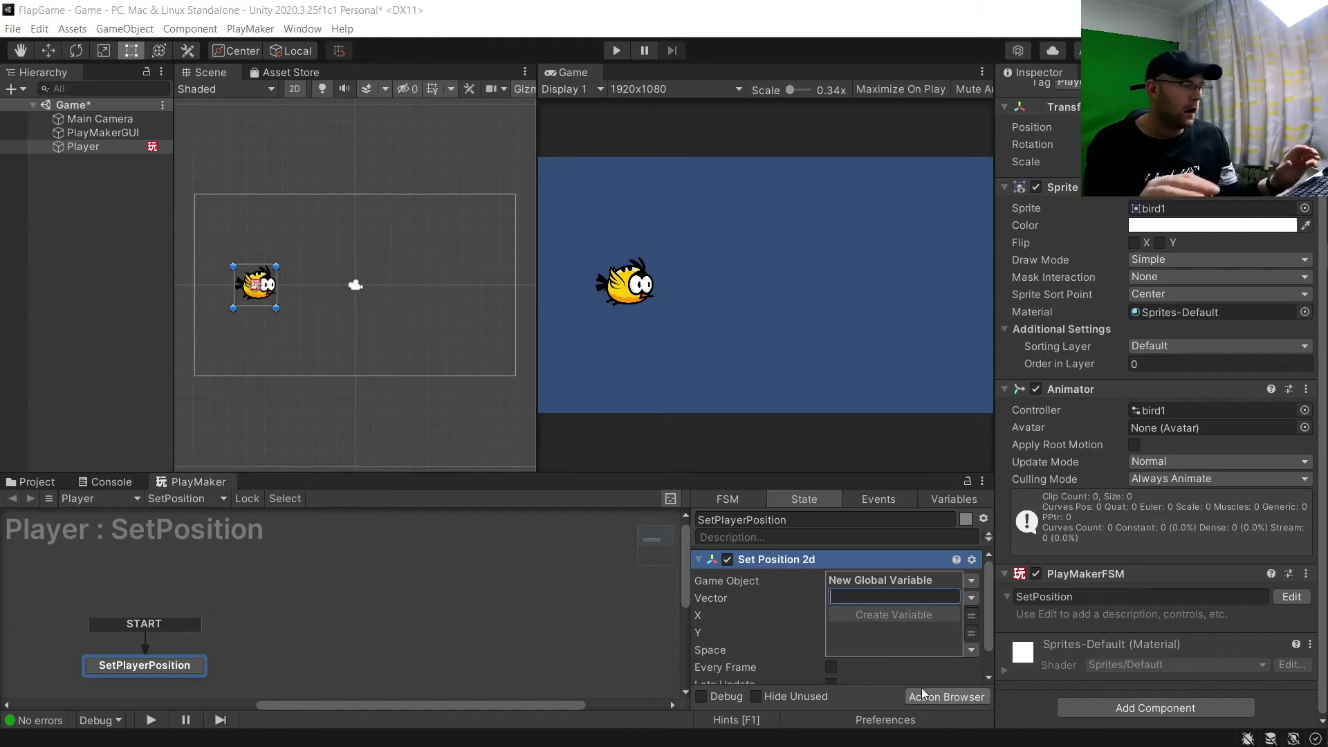
{"action": "type", "text": "PlayerY"}
{"action": "key", "text": "Return"}
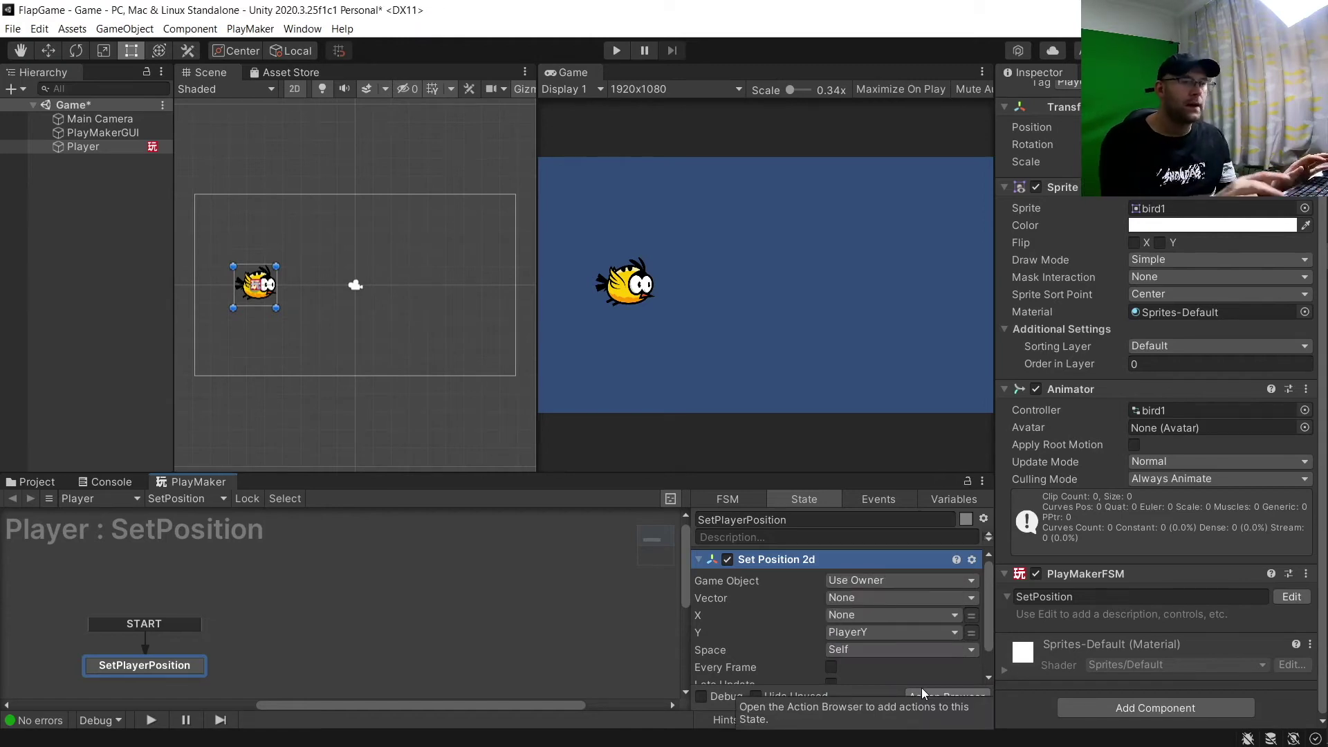
{"action": "left_click", "coordinate": [861, 632]}
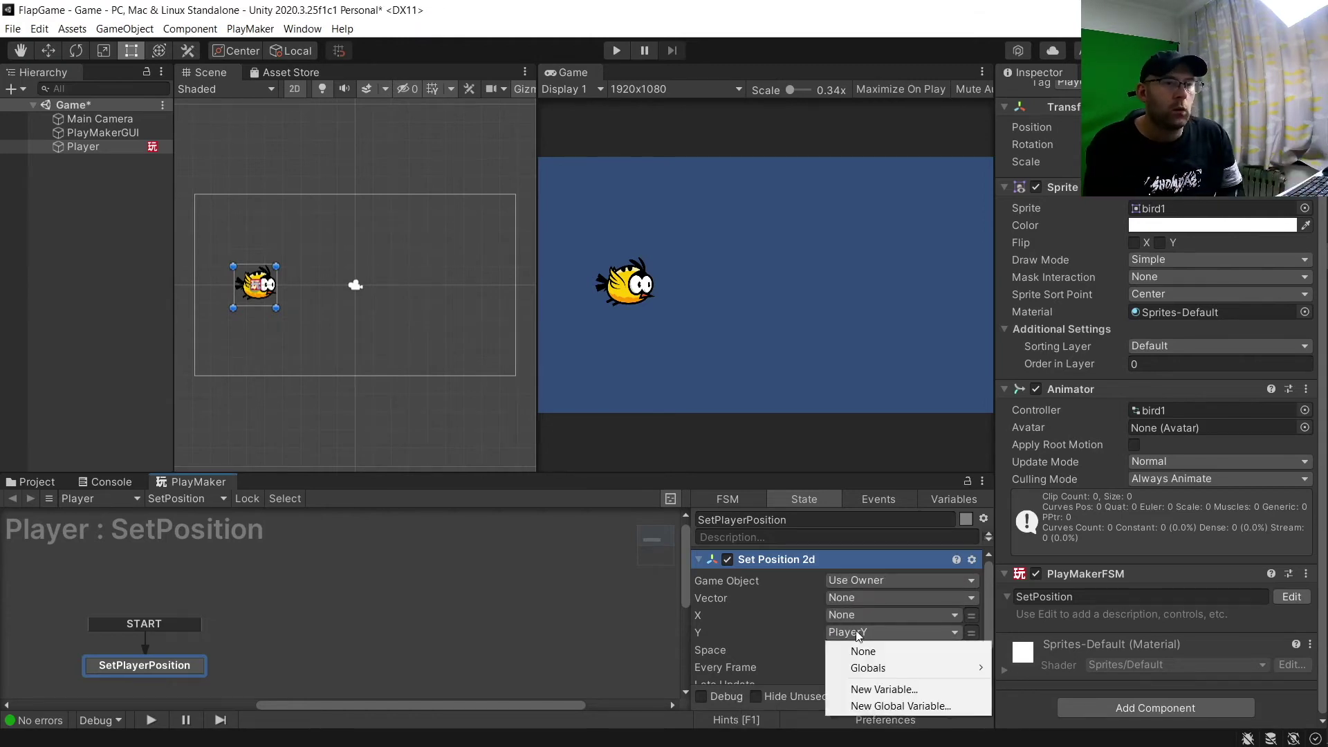
{"action": "mouse_move", "coordinate": [884, 666]}
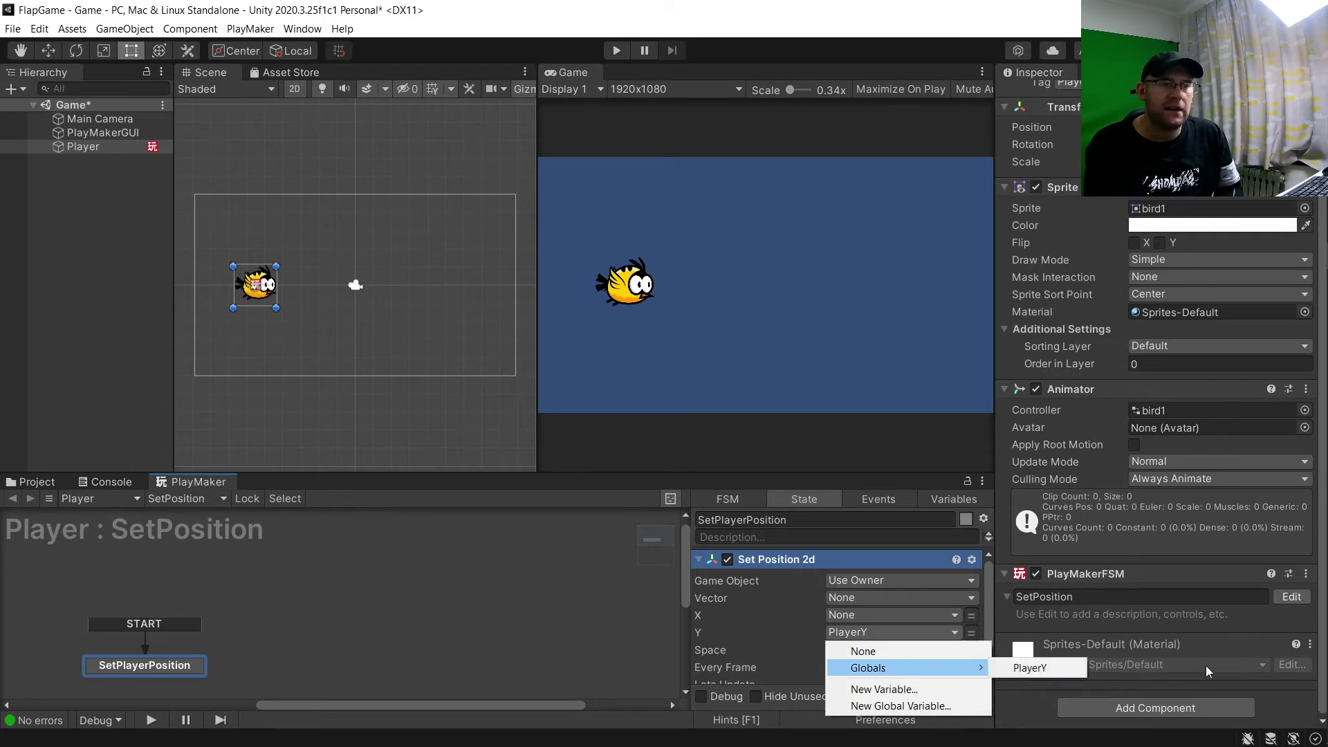
{"action": "left_click", "coordinate": [1030, 669]}
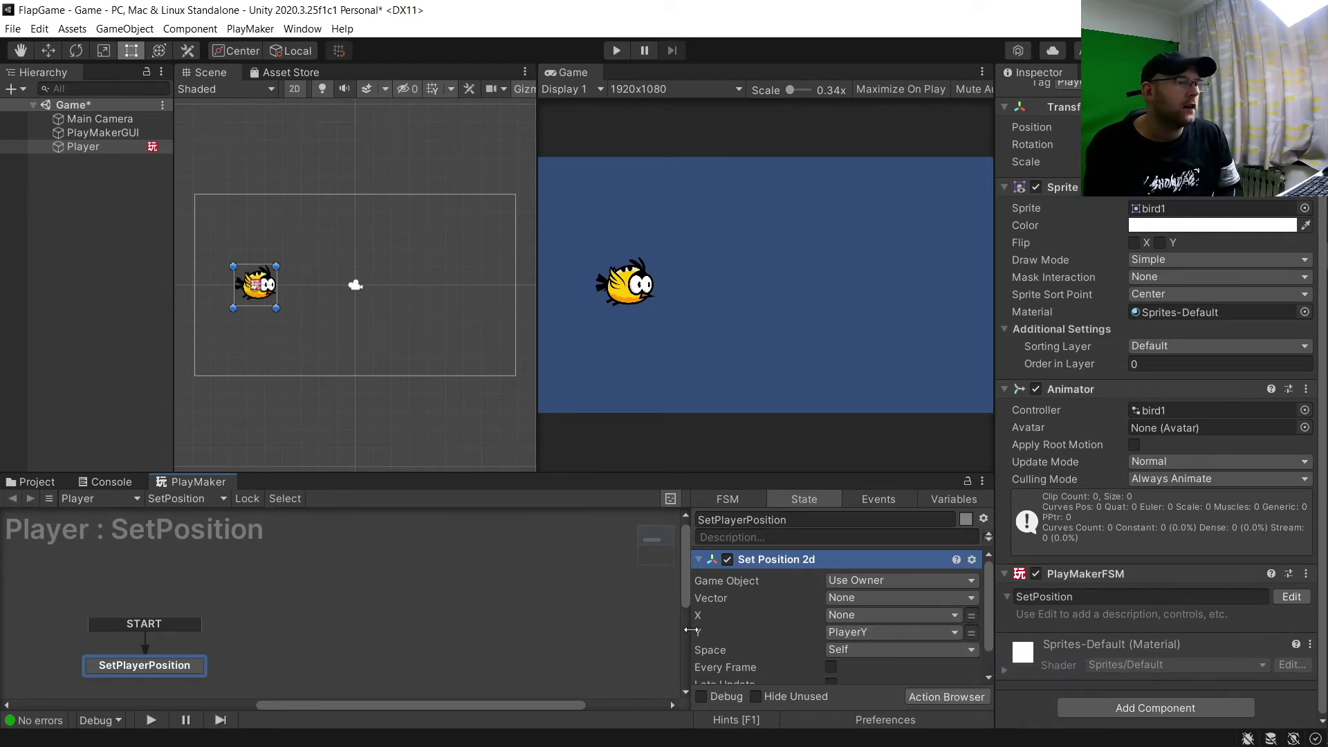
{"action": "scroll", "coordinate": [851, 629], "scroll_direction": "down", "scroll_amount": 2}
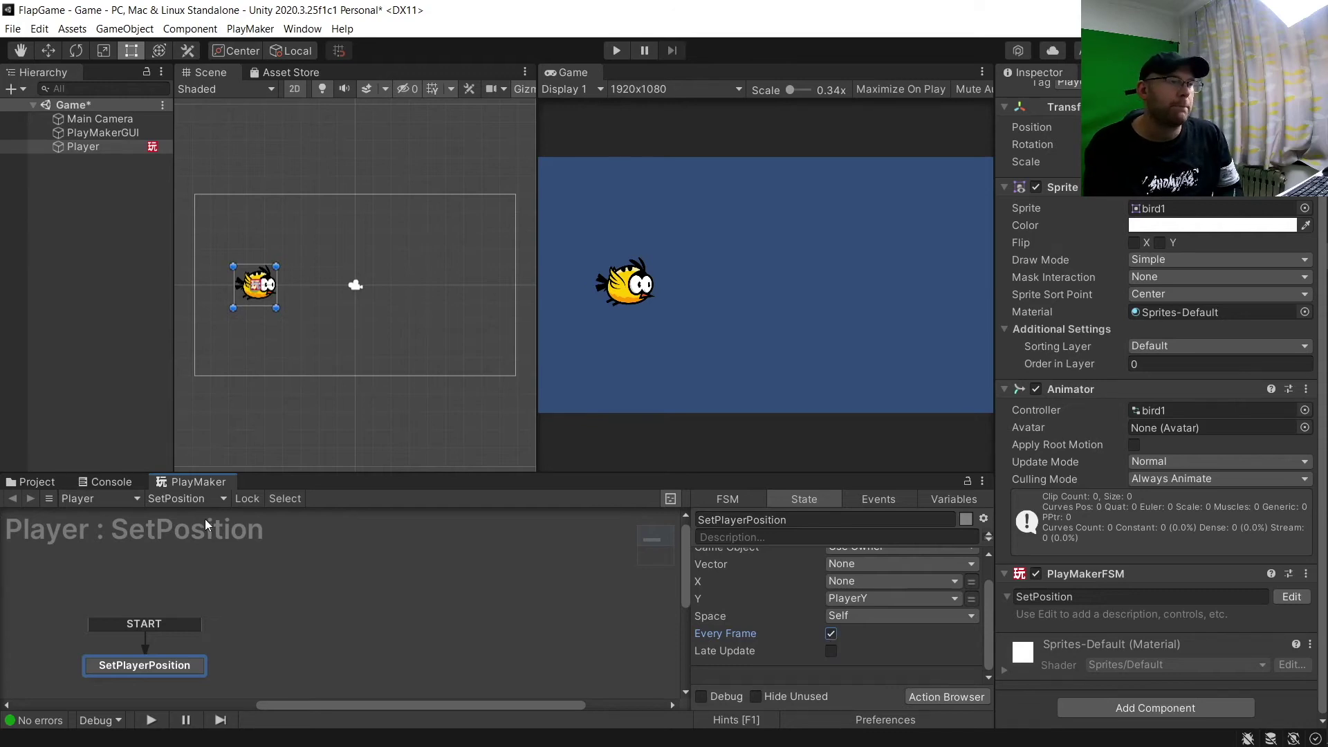
{"action": "left_click", "coordinate": [193, 504]}
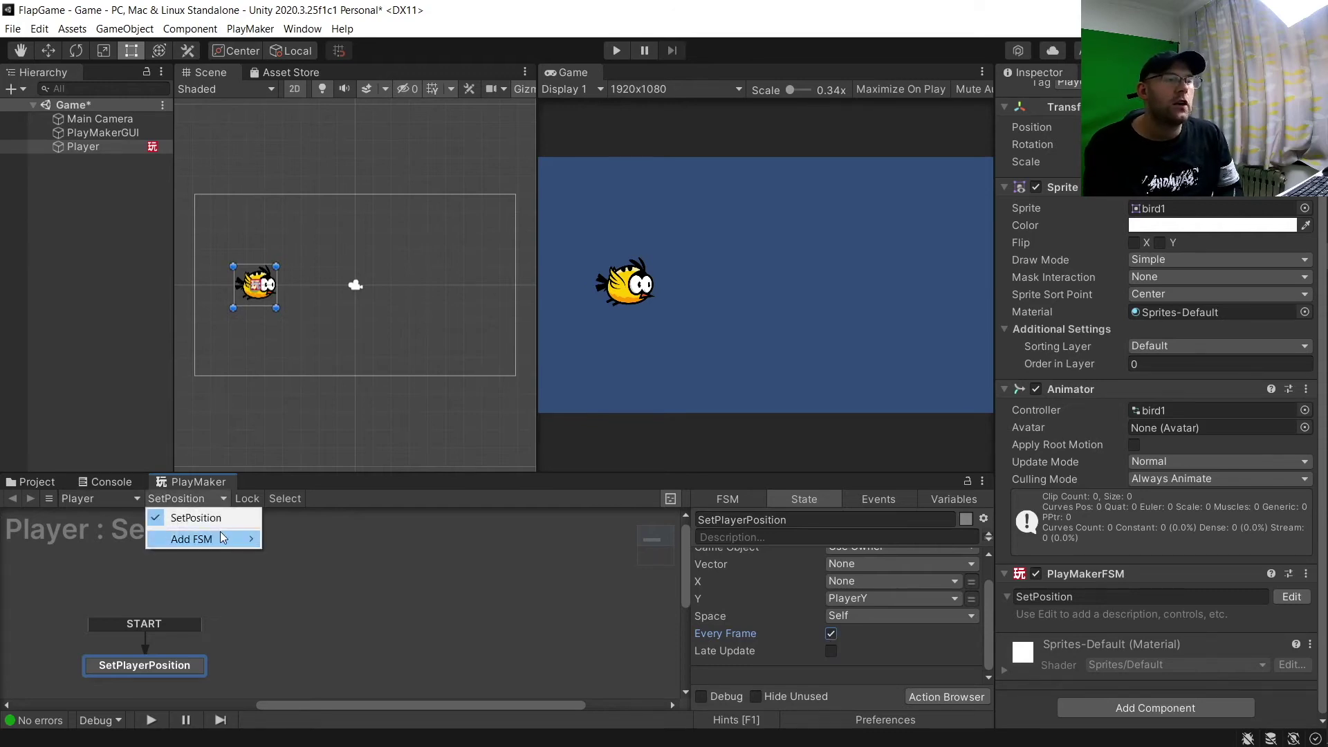
- Add a New FSM from the Player's state machine list and name it MovementControl
{"action": "mouse_move", "coordinate": [221, 539]}
{"action": "left_click", "coordinate": [196, 518]}
{"action": "left_click", "coordinate": [203, 500]}
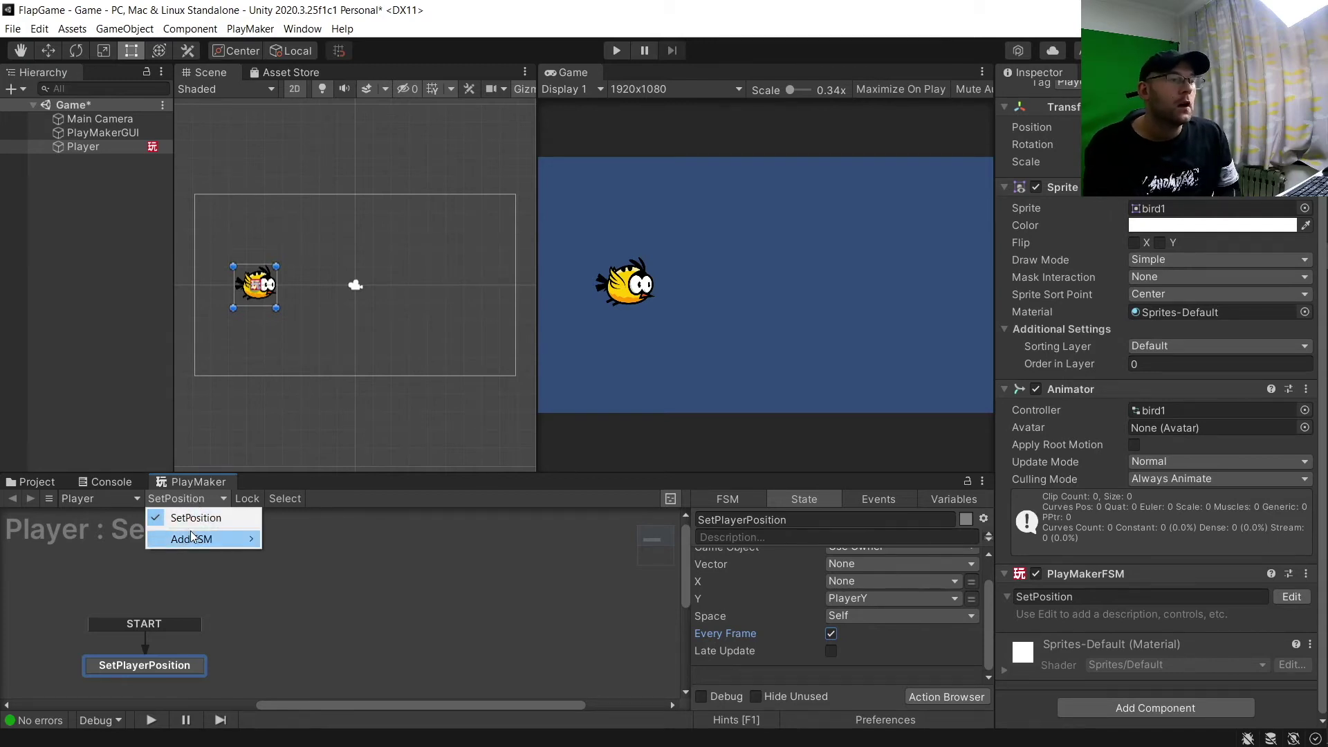
{"action": "mouse_move", "coordinate": [193, 539]}
{"action": "left_click", "coordinate": [281, 540]}
{"action": "key", "text": "Tab"}
{"action": "key", "text": "Tab"}
{"action": "key", "text": "Tab"}
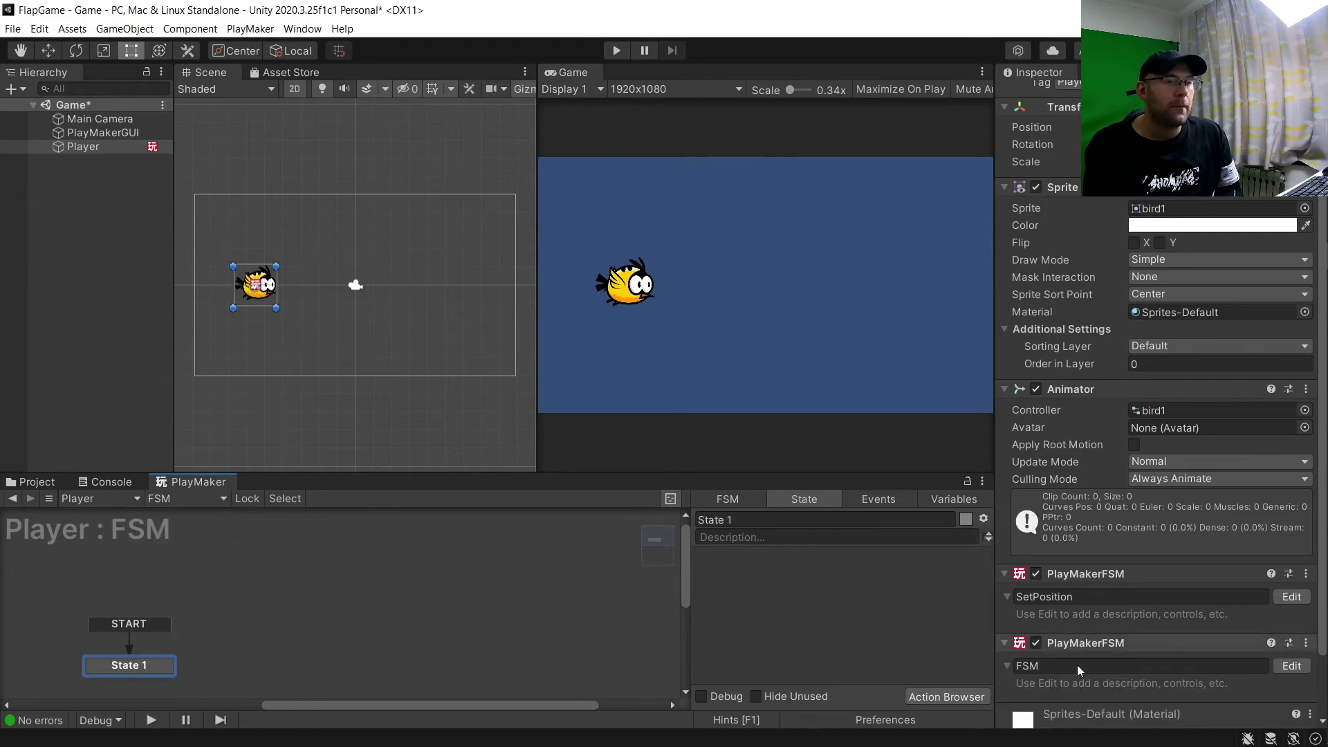
{"action": "type", "text": "MovementContr"}
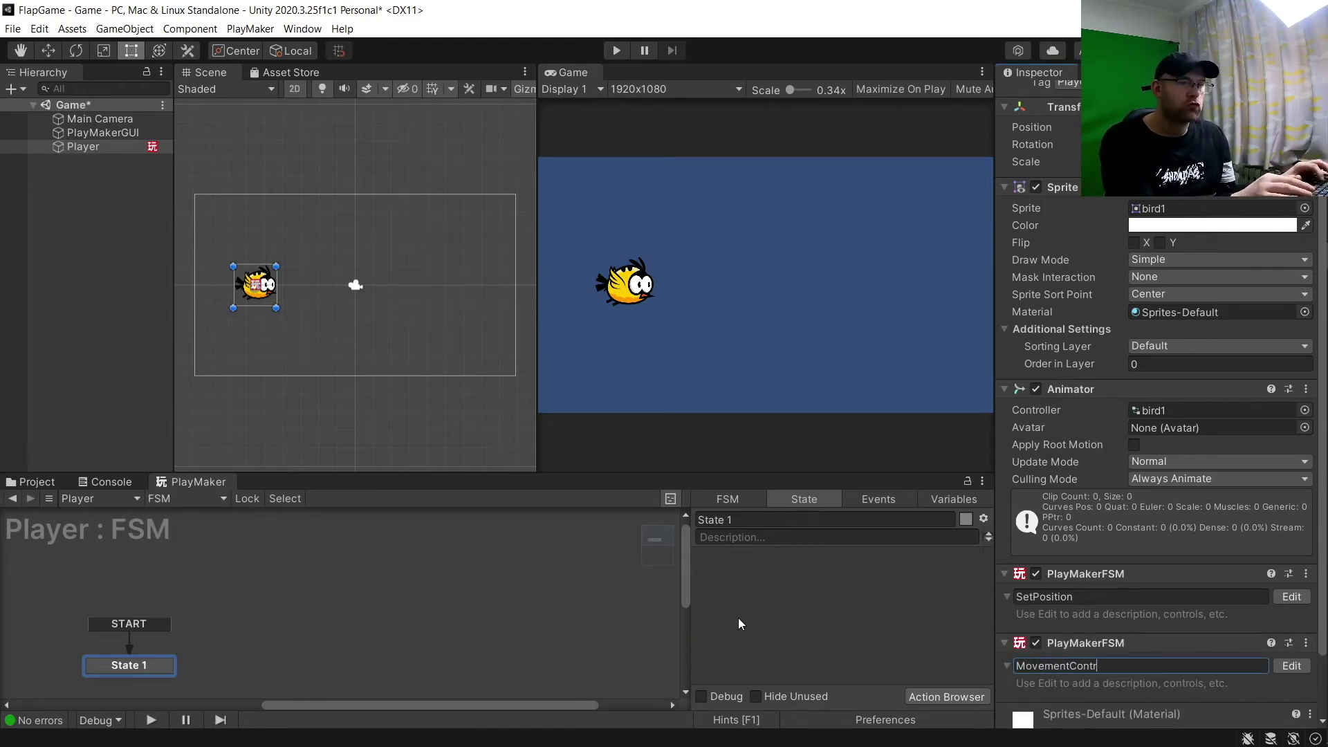
{"action": "type", "text": "ol"}
{"action": "key", "text": "Return"}
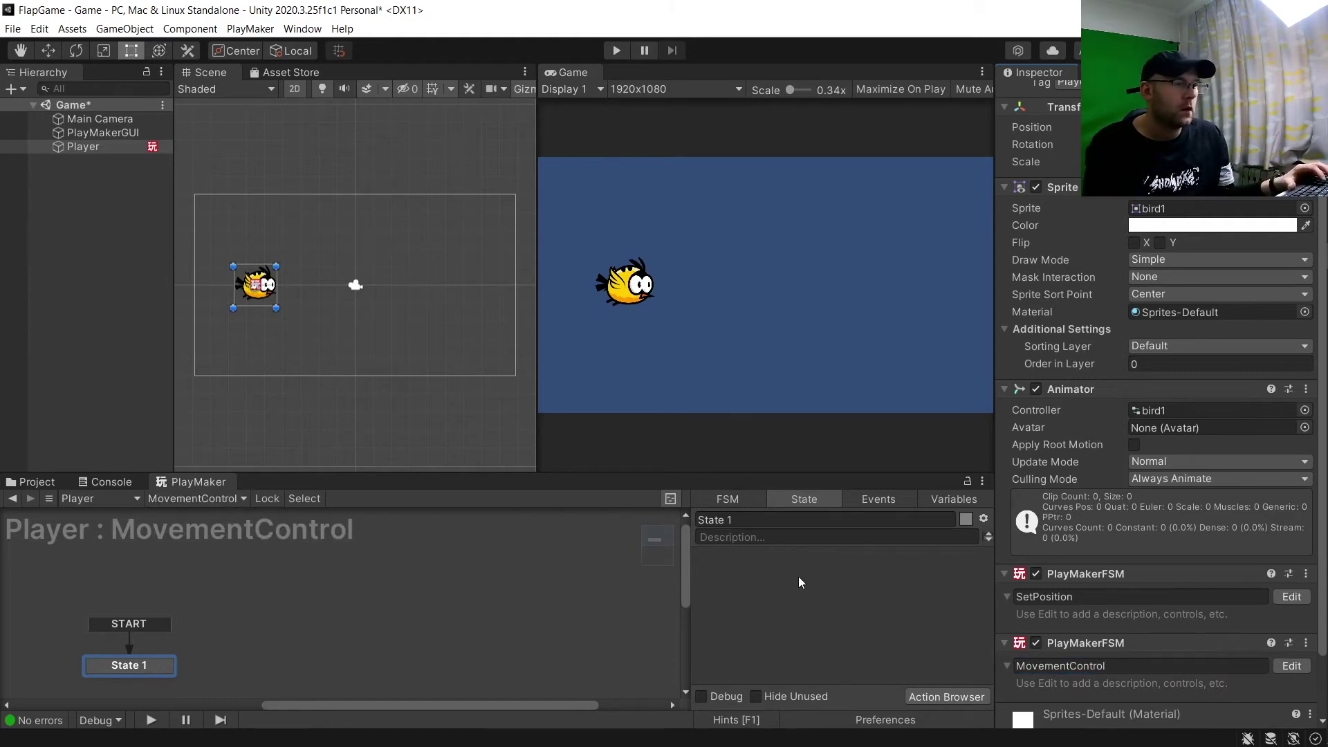
- Add two more states to the MovementControl graph and move State 1 higher
{"action": "right_click", "coordinate": [241, 595]}
{"action": "left_click", "coordinate": [300, 421]}
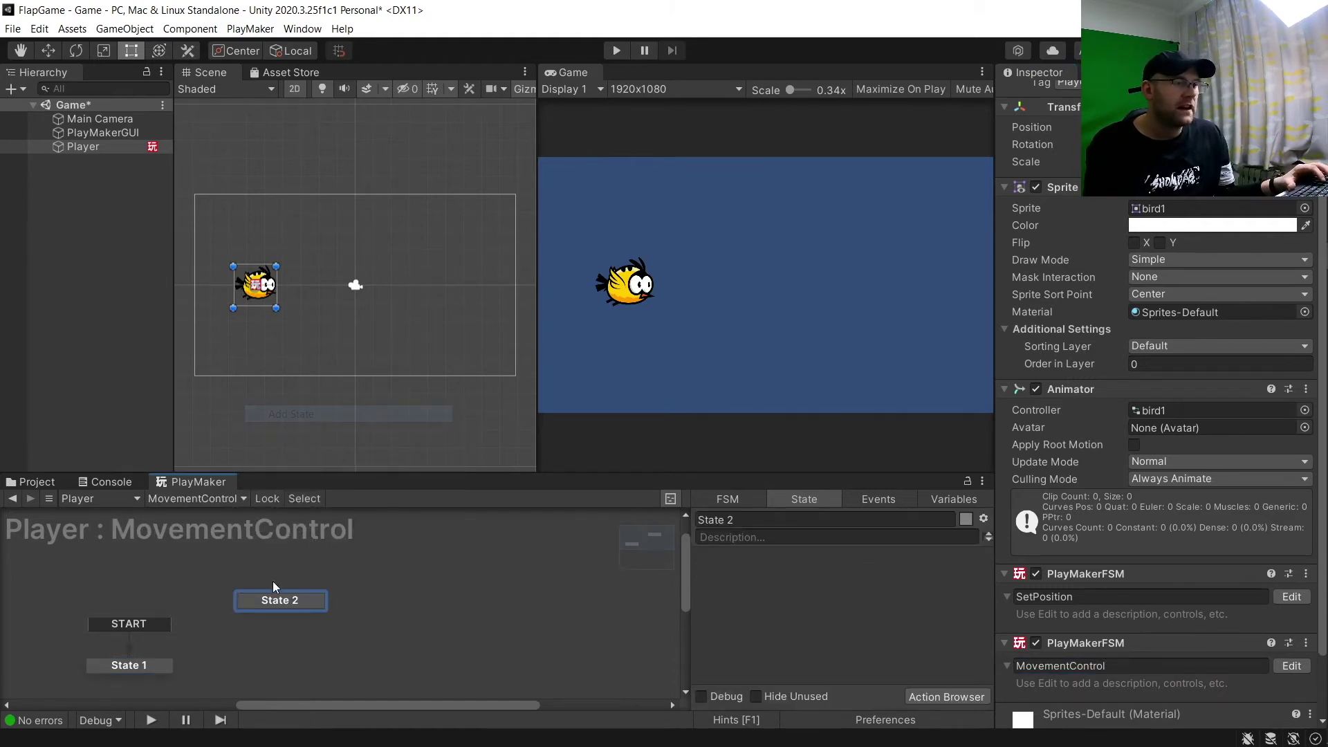
{"action": "right_click", "coordinate": [274, 645]}
{"action": "left_click", "coordinate": [326, 462]}
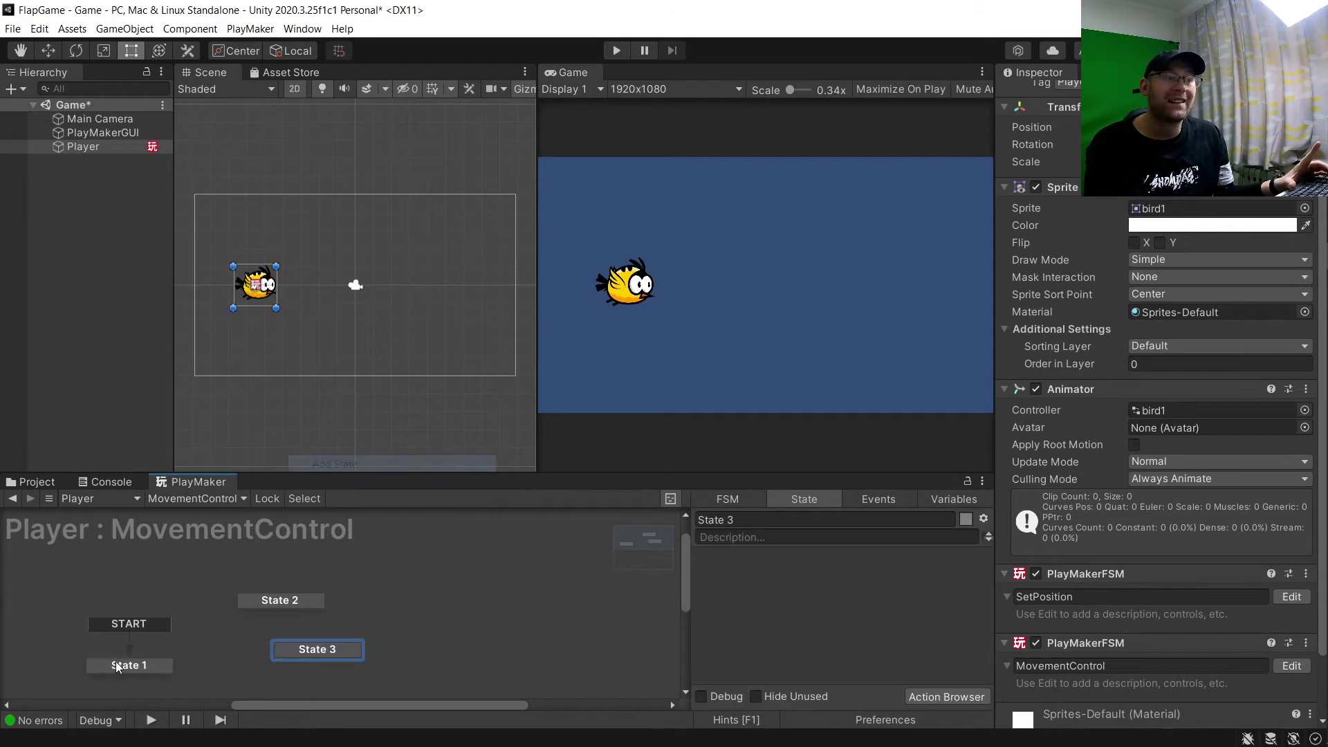
{"action": "left_click_drag", "start_coordinate": [126, 666], "coordinate": [128, 643]}
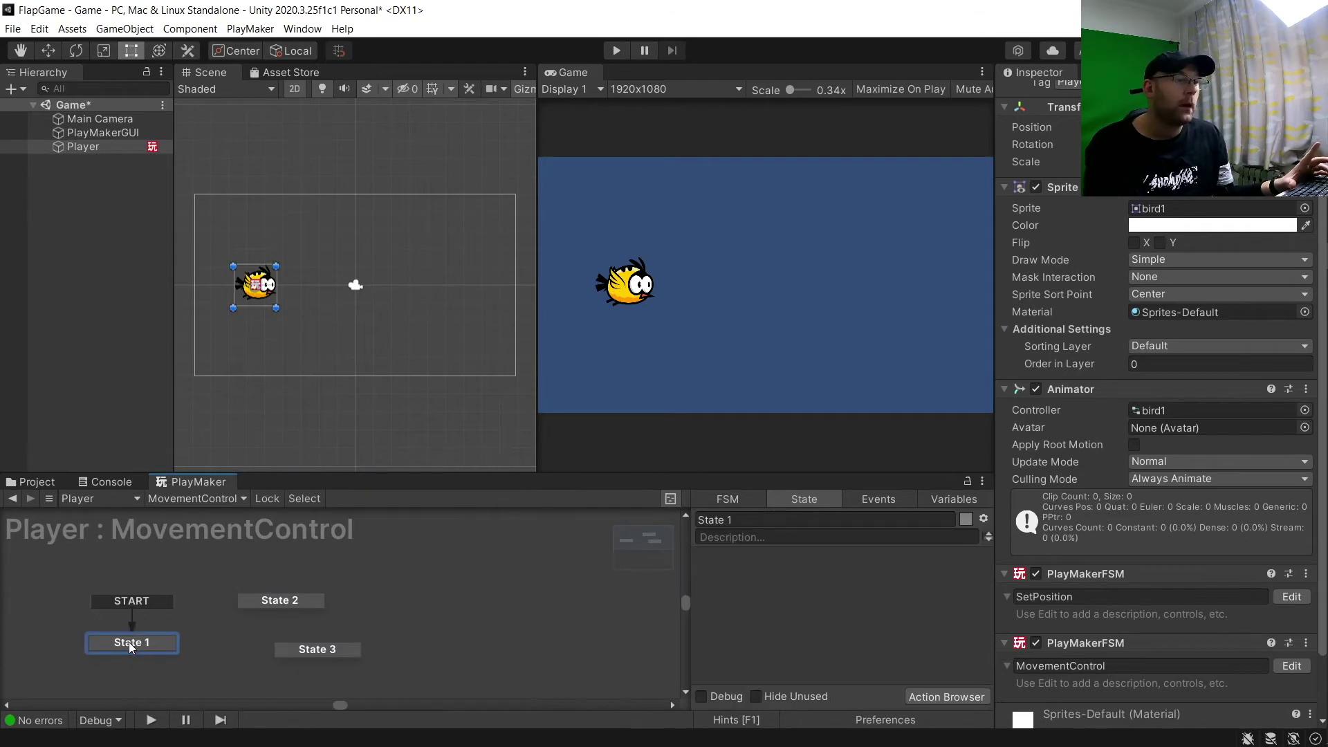
- Rename the states PressUpOrDownArrow, MoveUp and MoveDown and tidy their layout
{"action": "left_click", "coordinate": [794, 520]}
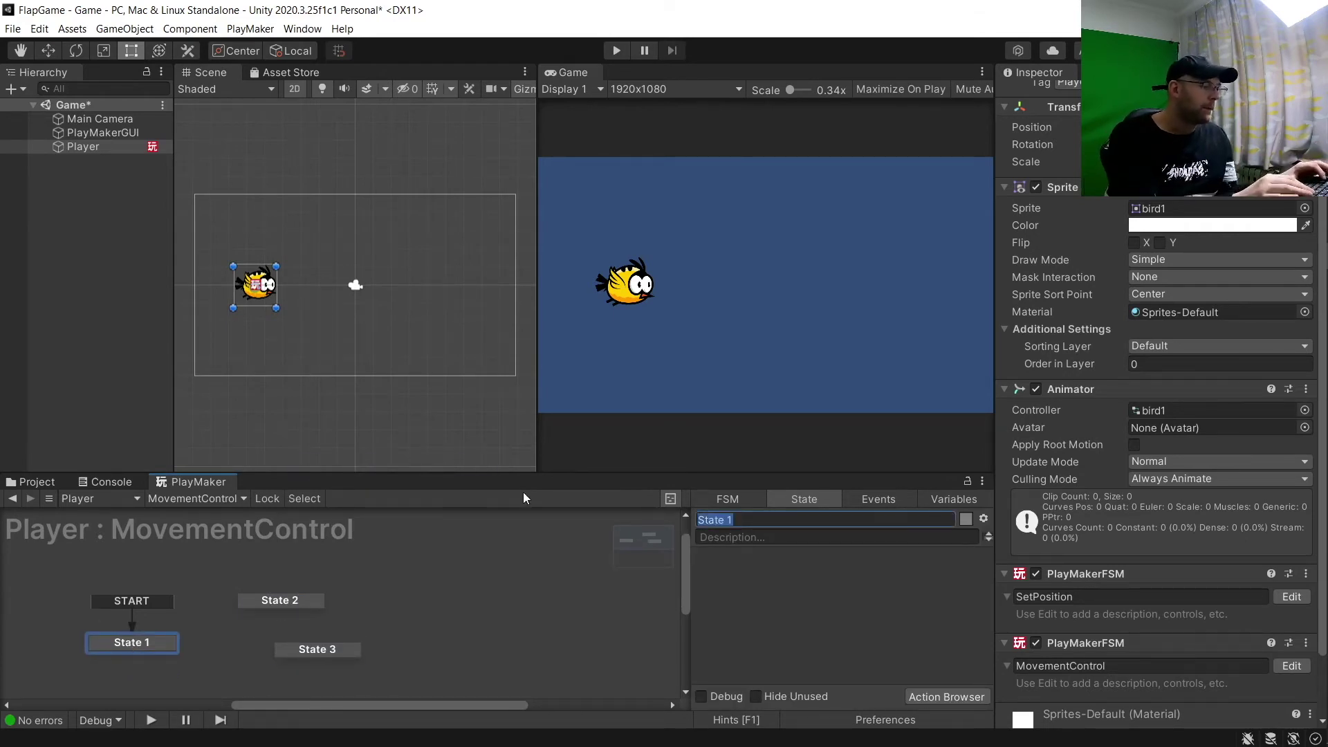
{"action": "type", "text": "Press"}
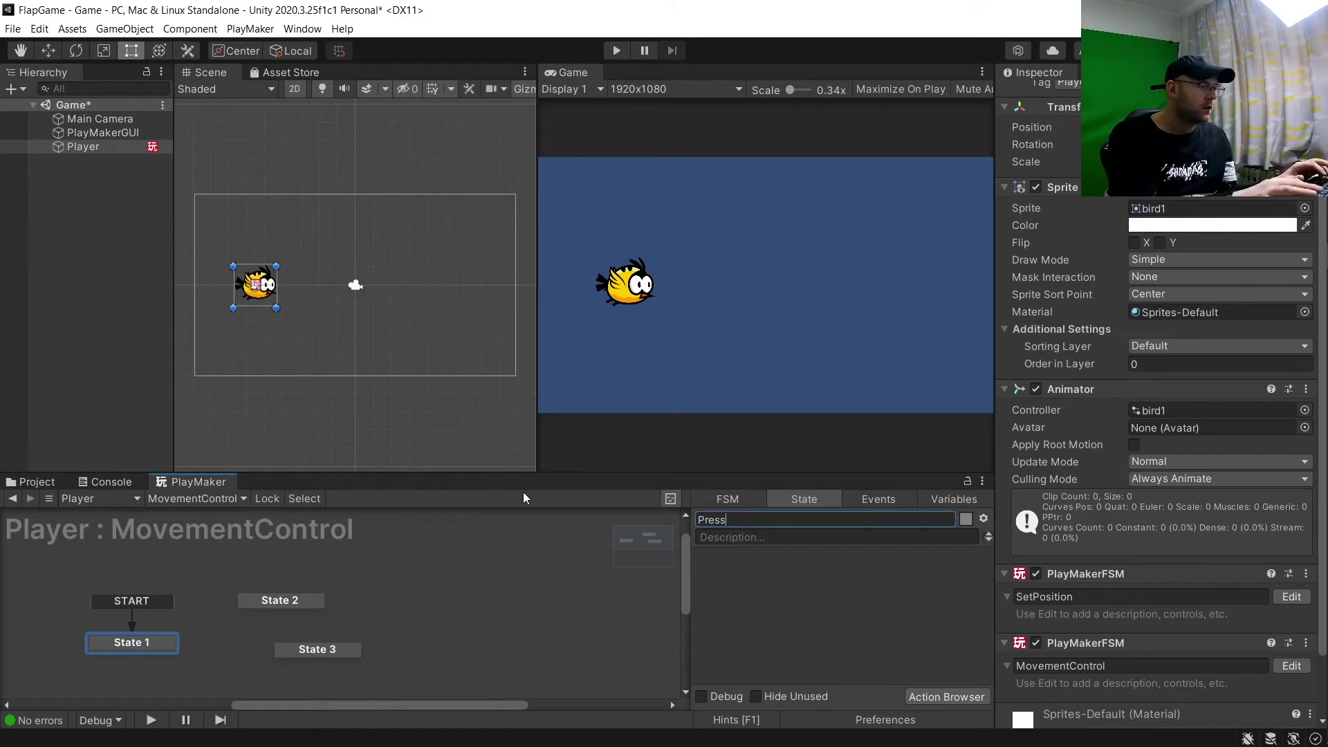
{"action": "type", "text": "UpOrDown"}
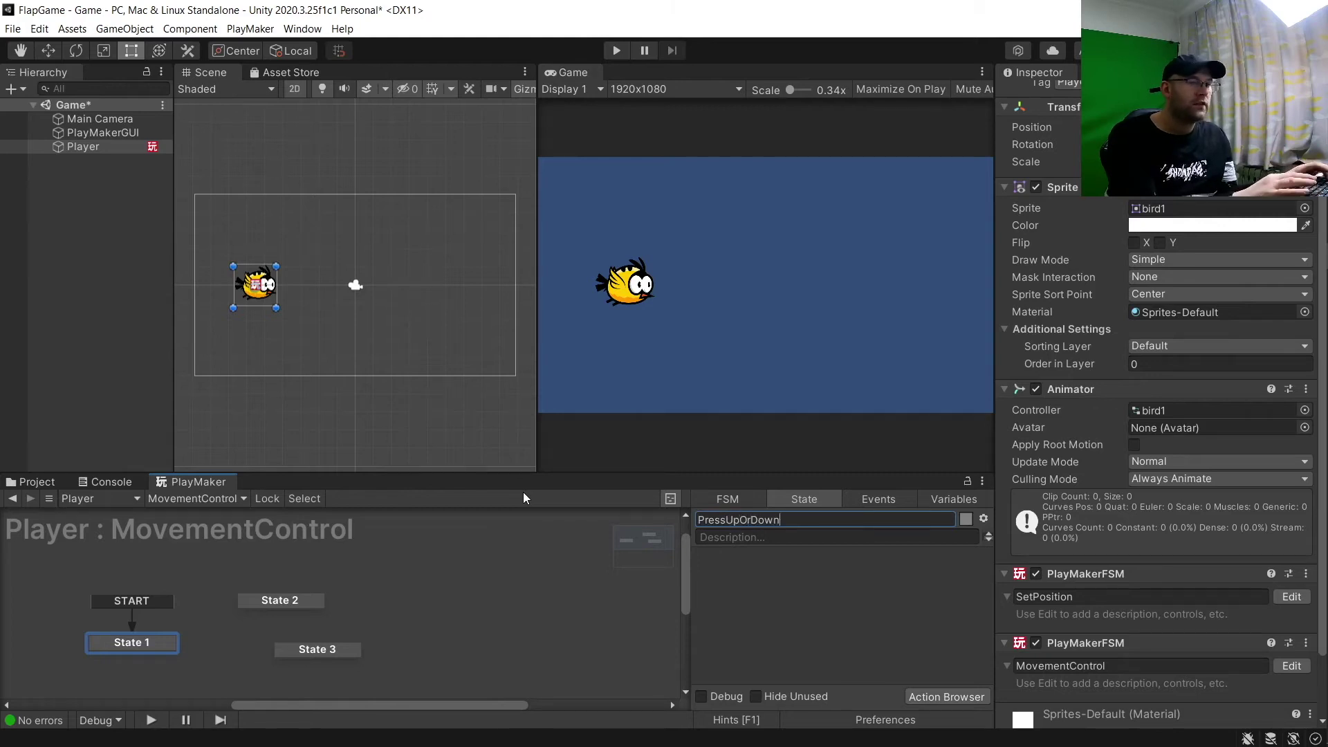
{"action": "type", "text": "Arror"}
{"action": "key", "text": "BackSpace"}
{"action": "type", "text": "w"}
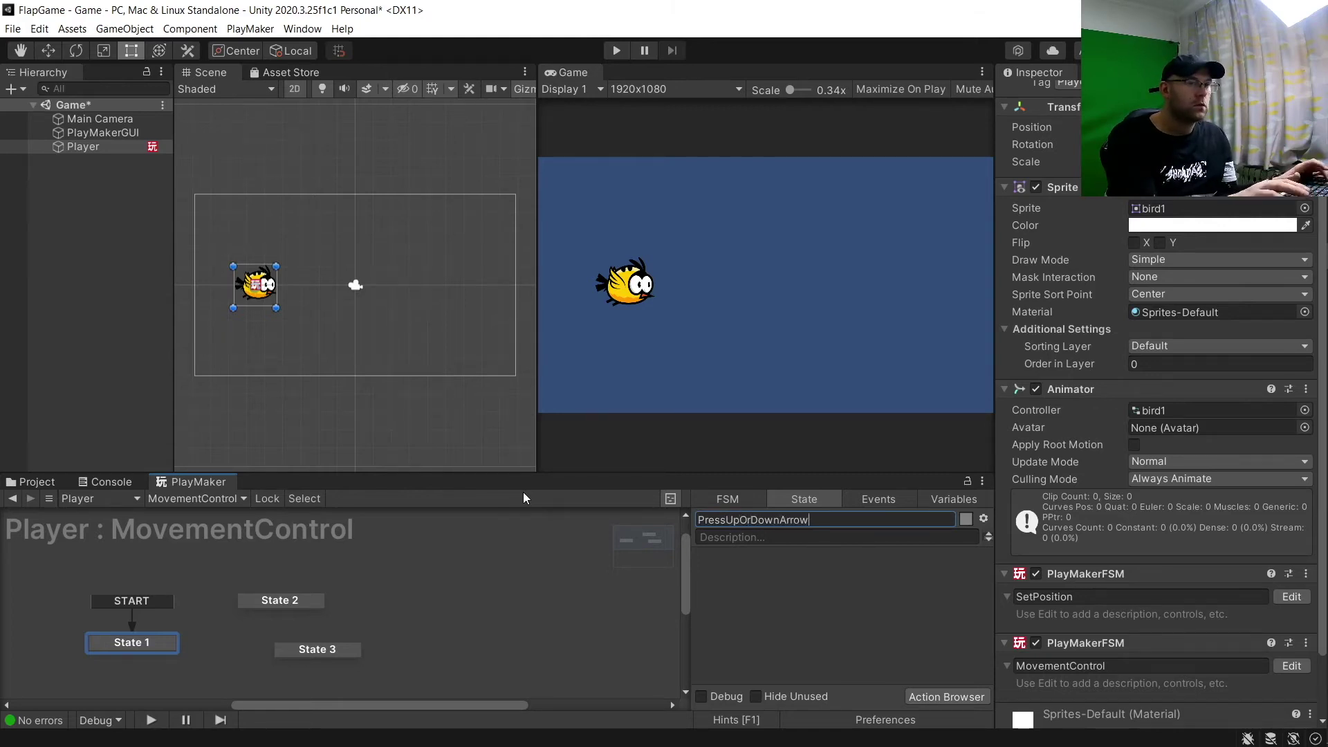
{"action": "key", "text": "Return"}
{"action": "left_click", "coordinate": [279, 599]}
{"action": "left_click", "coordinate": [741, 519]}
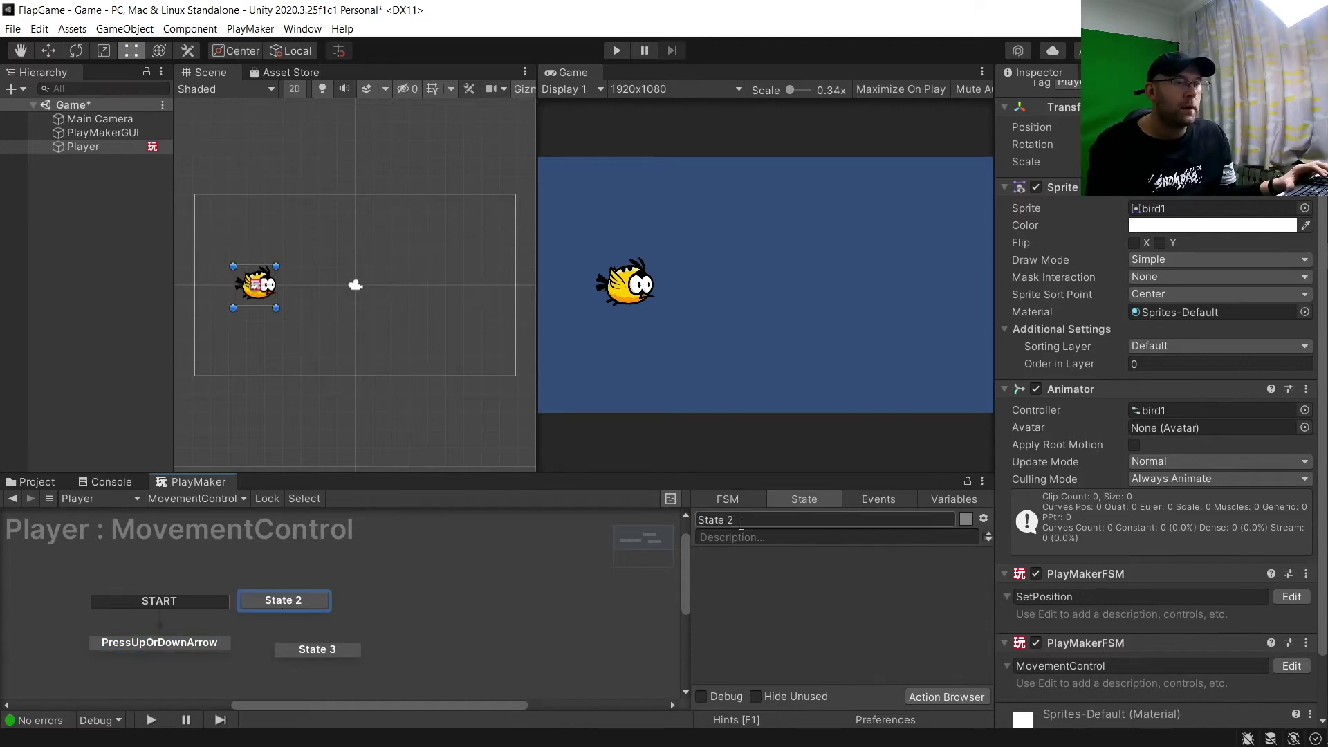
{"action": "type", "text": "MoveUp"}
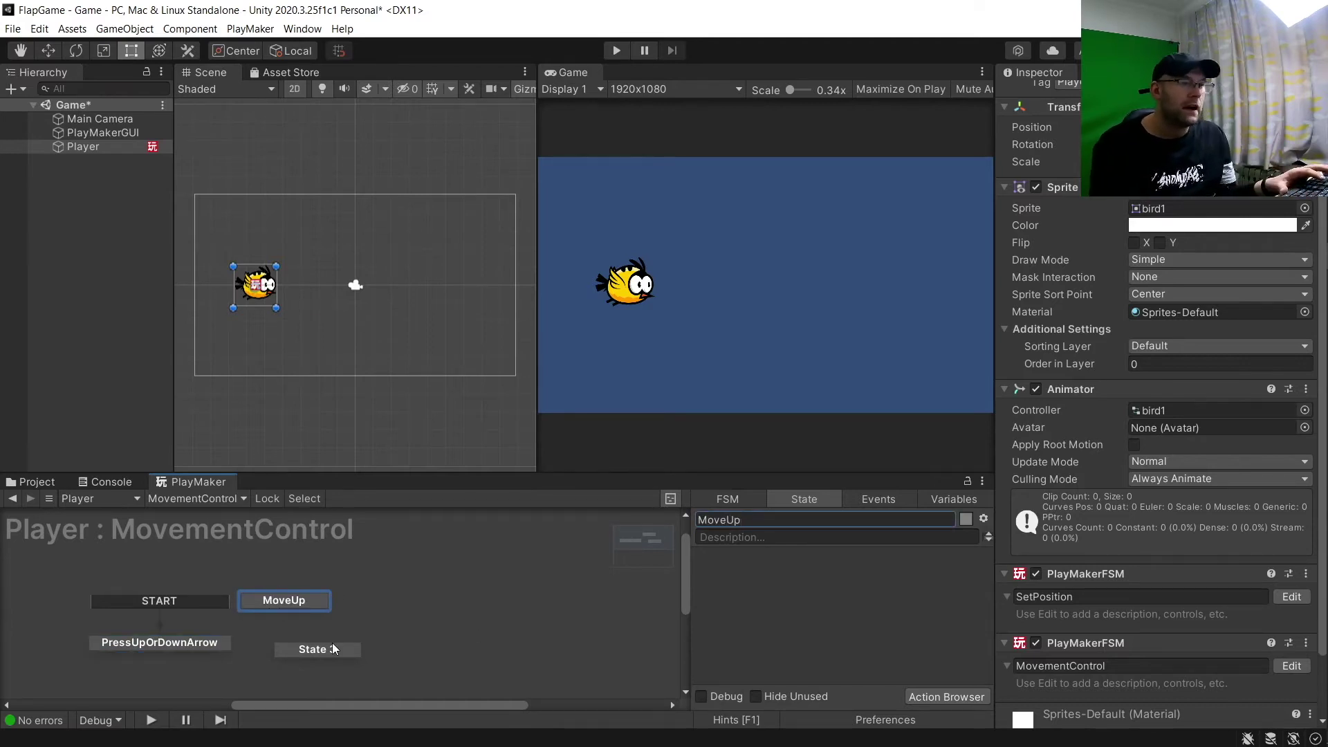
{"action": "left_click", "coordinate": [332, 649]}
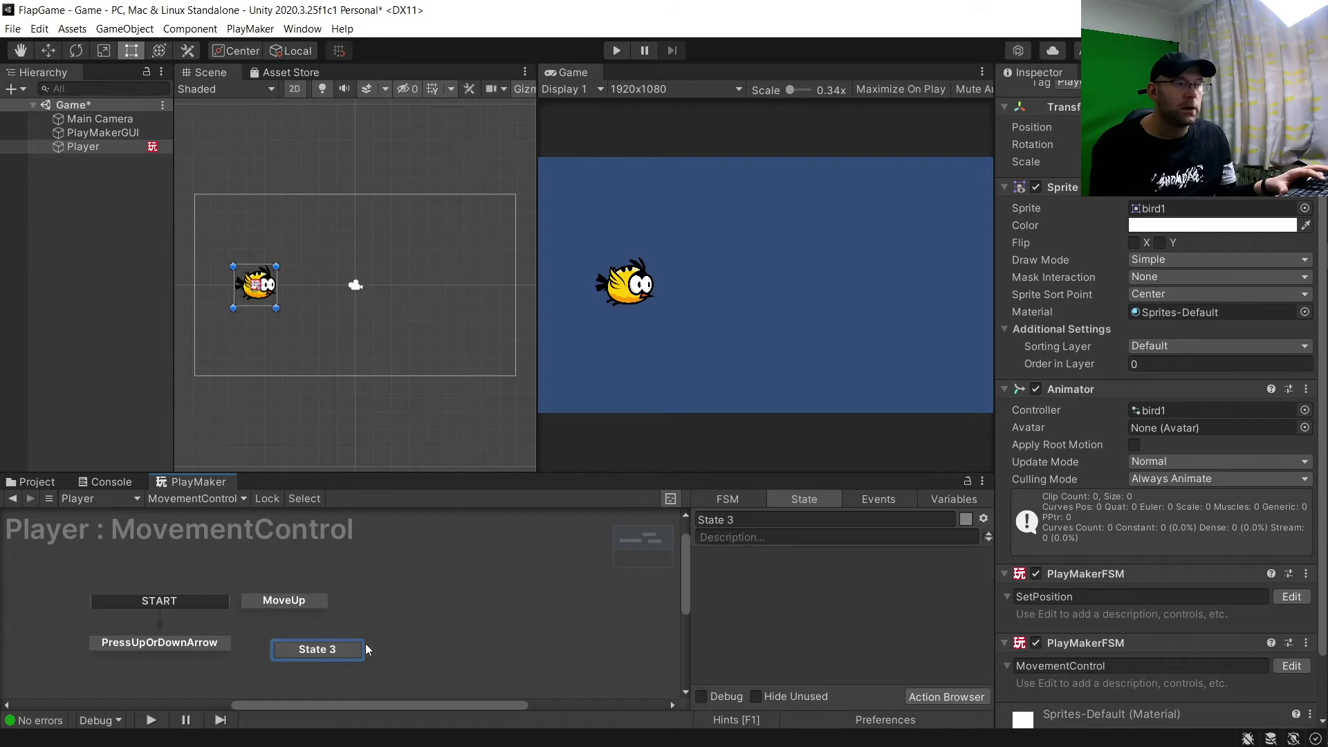
{"action": "left_click", "coordinate": [770, 519]}
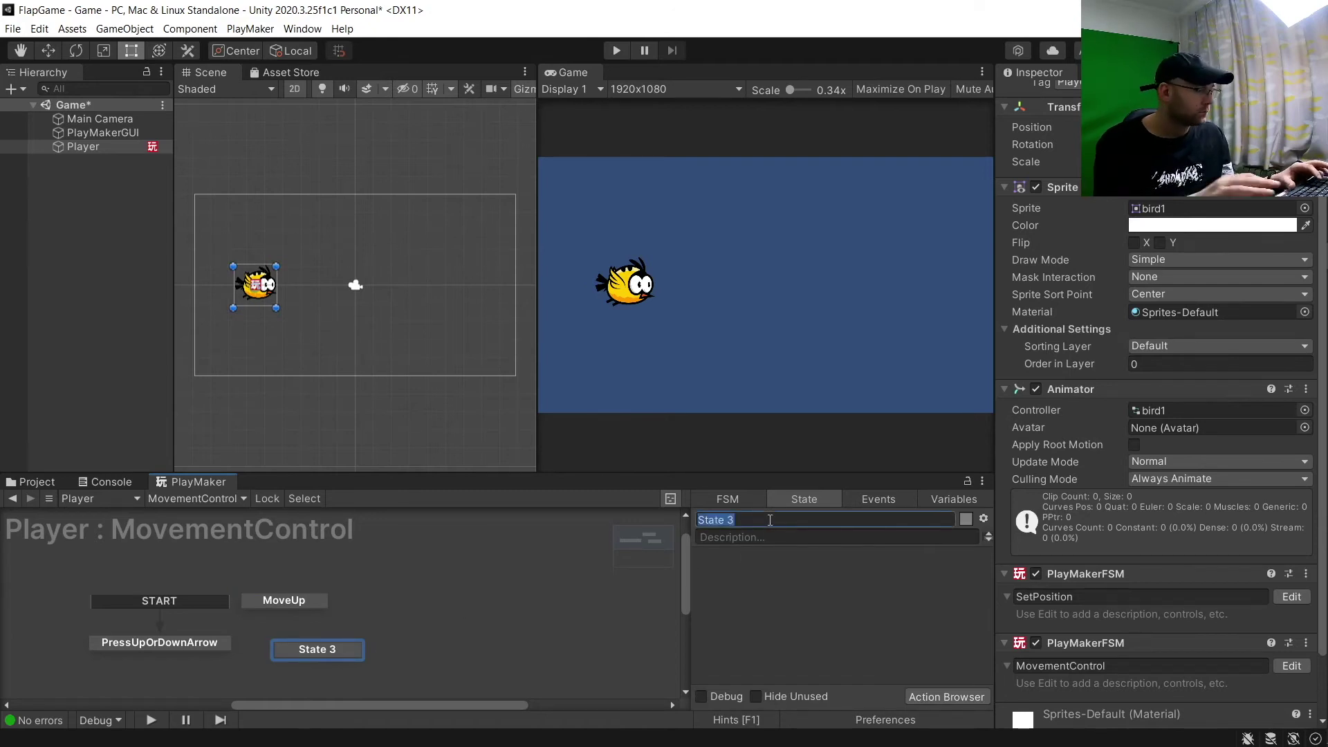
{"action": "type", "text": "MoveDown"}
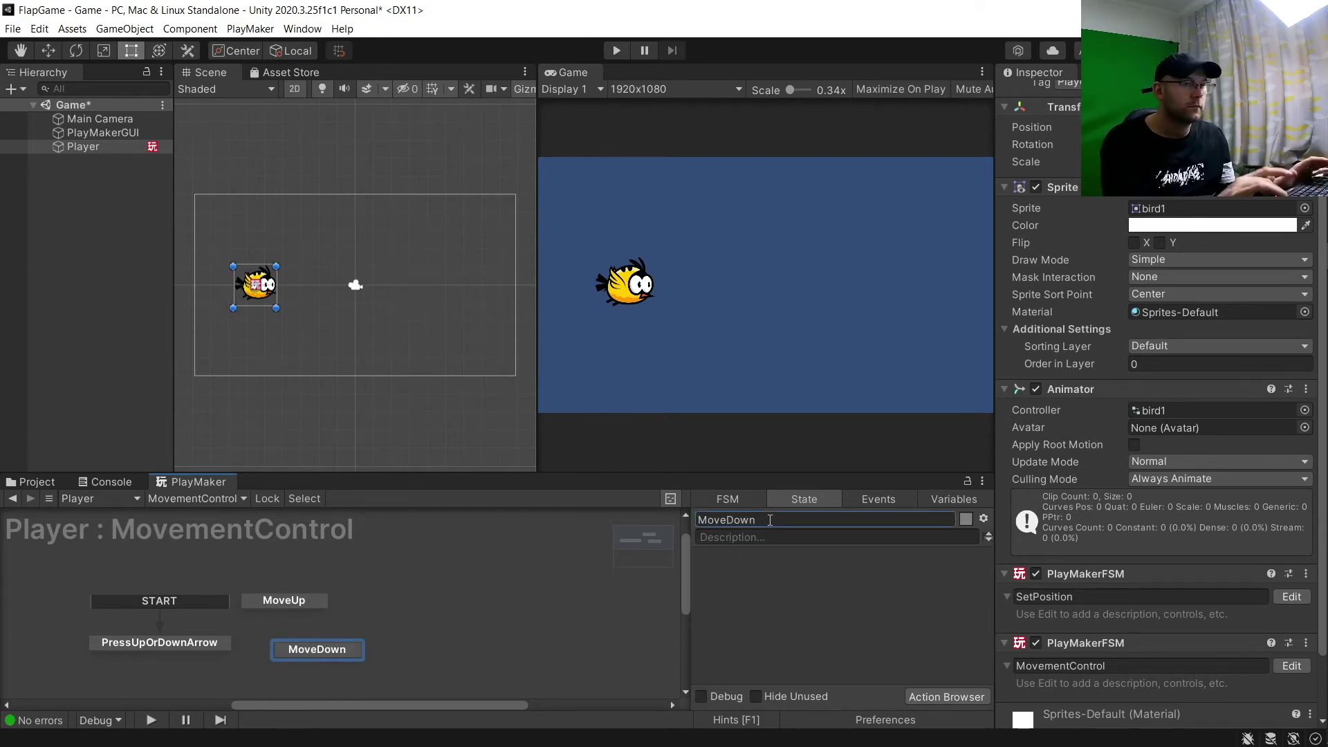
{"action": "left_click_drag", "start_coordinate": [177, 642], "coordinate": [143, 633]}
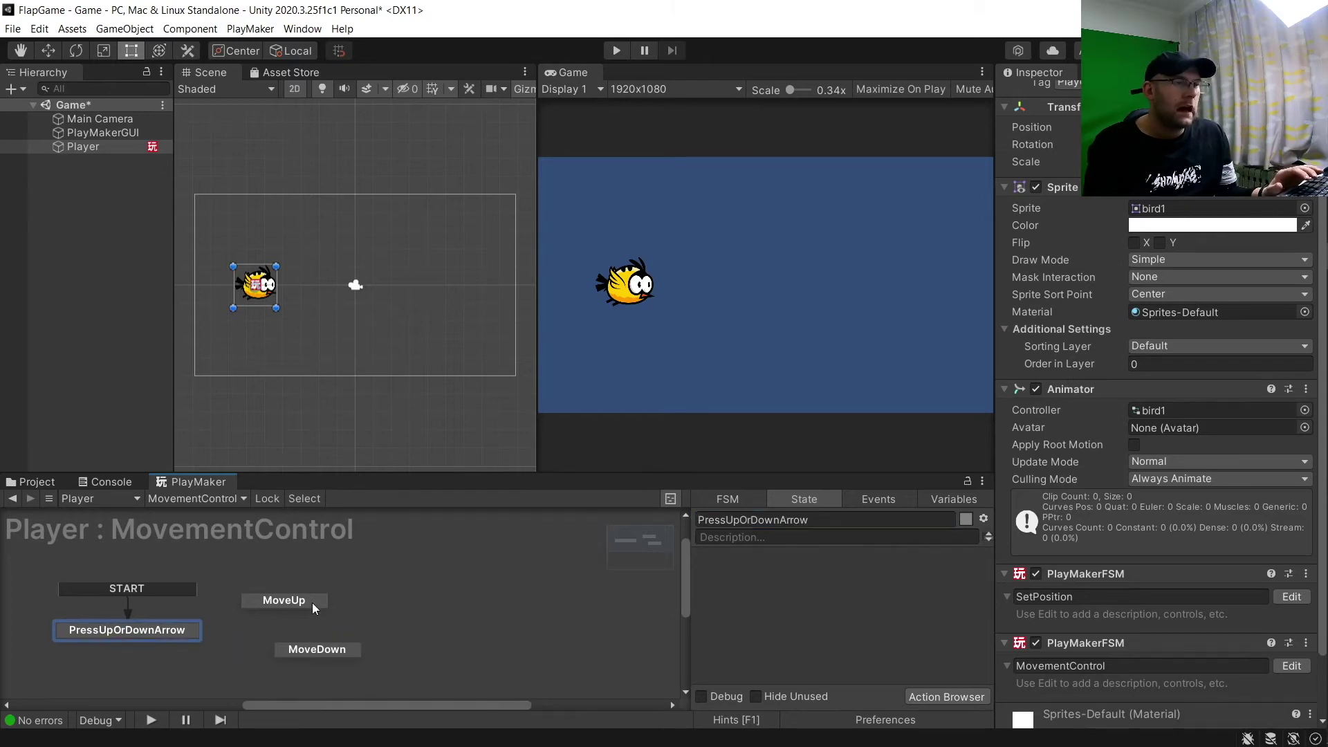
{"action": "left_click_drag", "start_coordinate": [313, 603], "coordinate": [330, 600]}
{"action": "left_click_drag", "start_coordinate": [294, 646], "coordinate": [279, 649]}
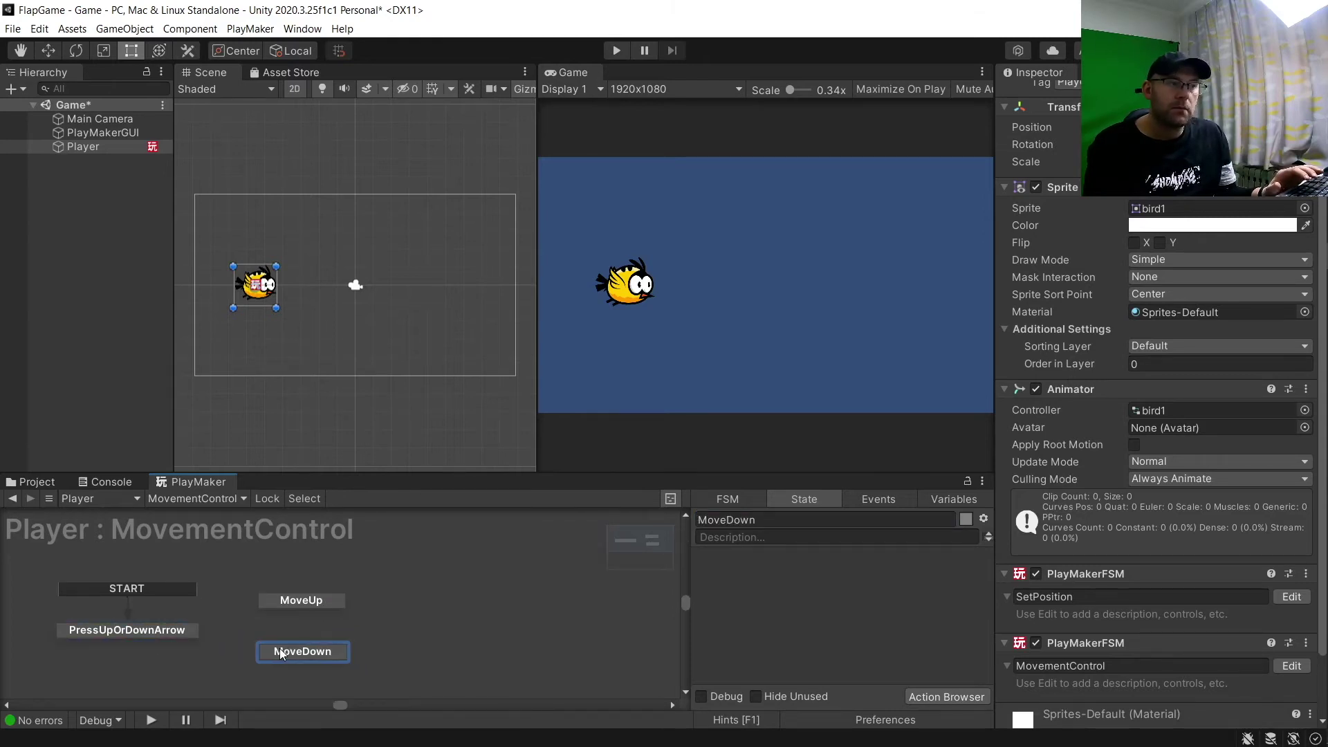
- Add the events Up and Down to the state machine
{"action": "left_click", "coordinate": [876, 499]}
{"action": "left_click", "coordinate": [806, 671]}
{"action": "type", "text": "Up"}
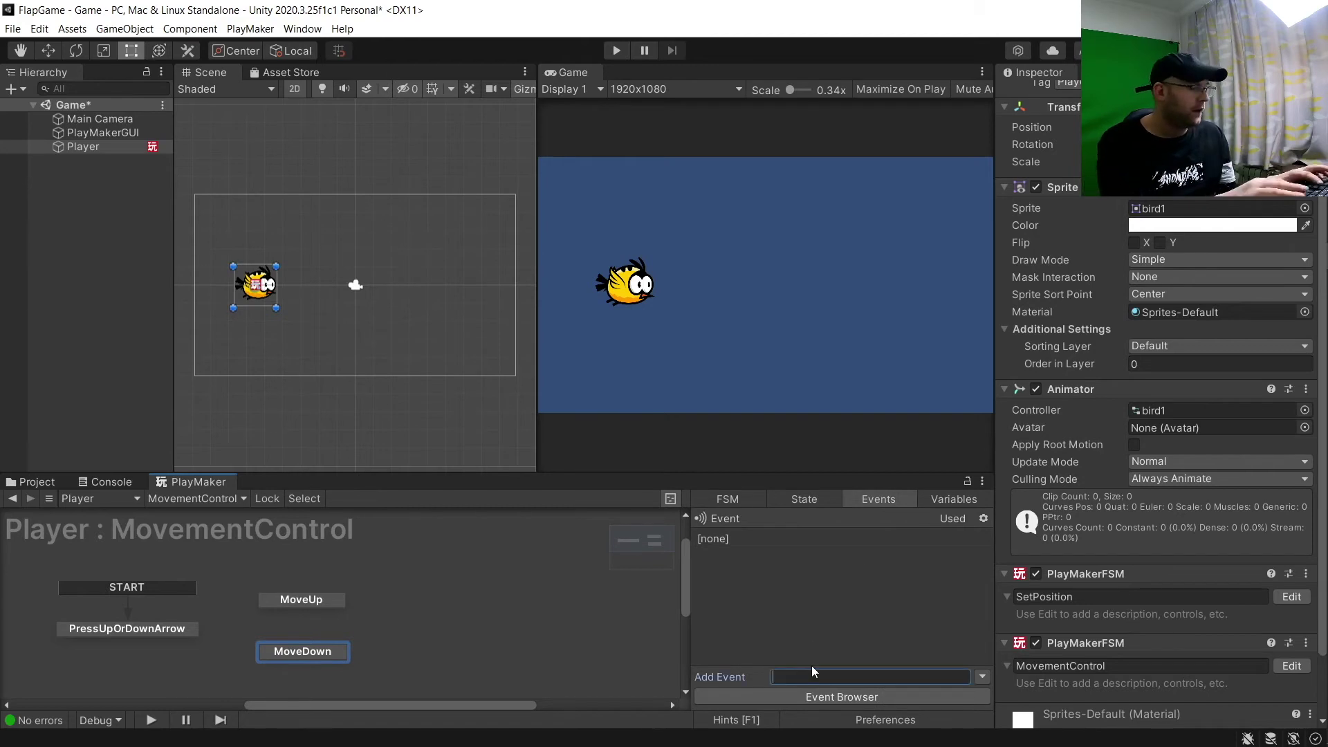
{"action": "key", "text": "Return"}
{"action": "left_click", "coordinate": [805, 678]}
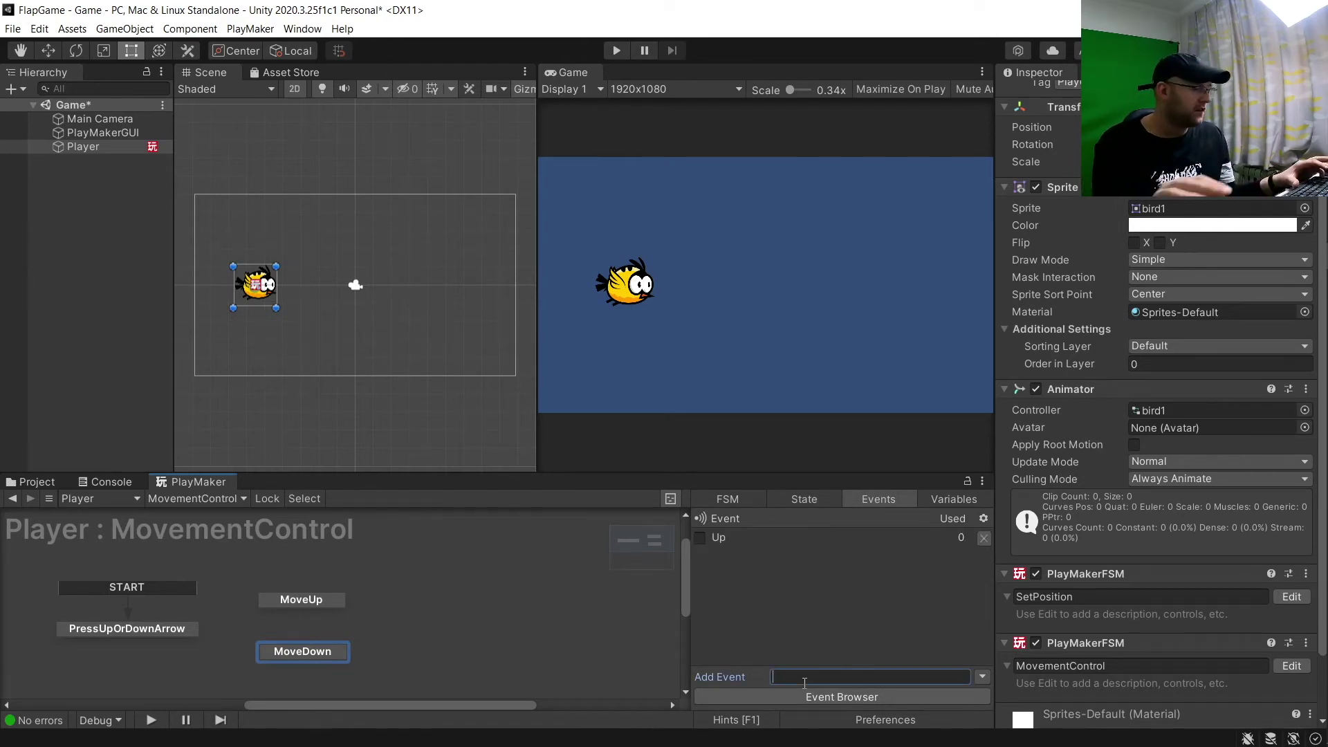
{"action": "type", "text": "Down"}
{"action": "key", "text": "Return"}
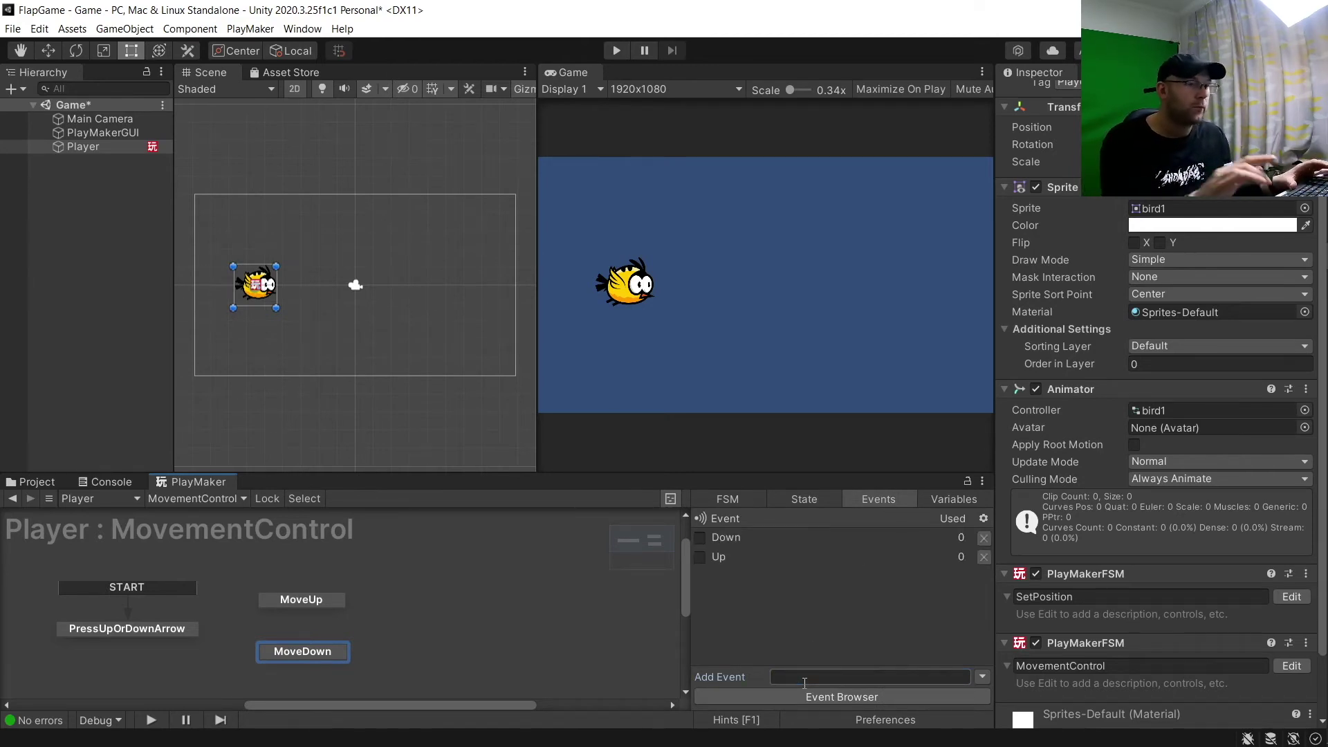
- Give PressUpOrDownArrow Up and Down transitions linked to MoveUp and MoveDown
{"action": "left_click", "coordinate": [164, 630]}
{"action": "right_click", "coordinate": [164, 631]}
{"action": "mouse_move", "coordinate": [276, 489]}
{"action": "left_click", "coordinate": [397, 491]}
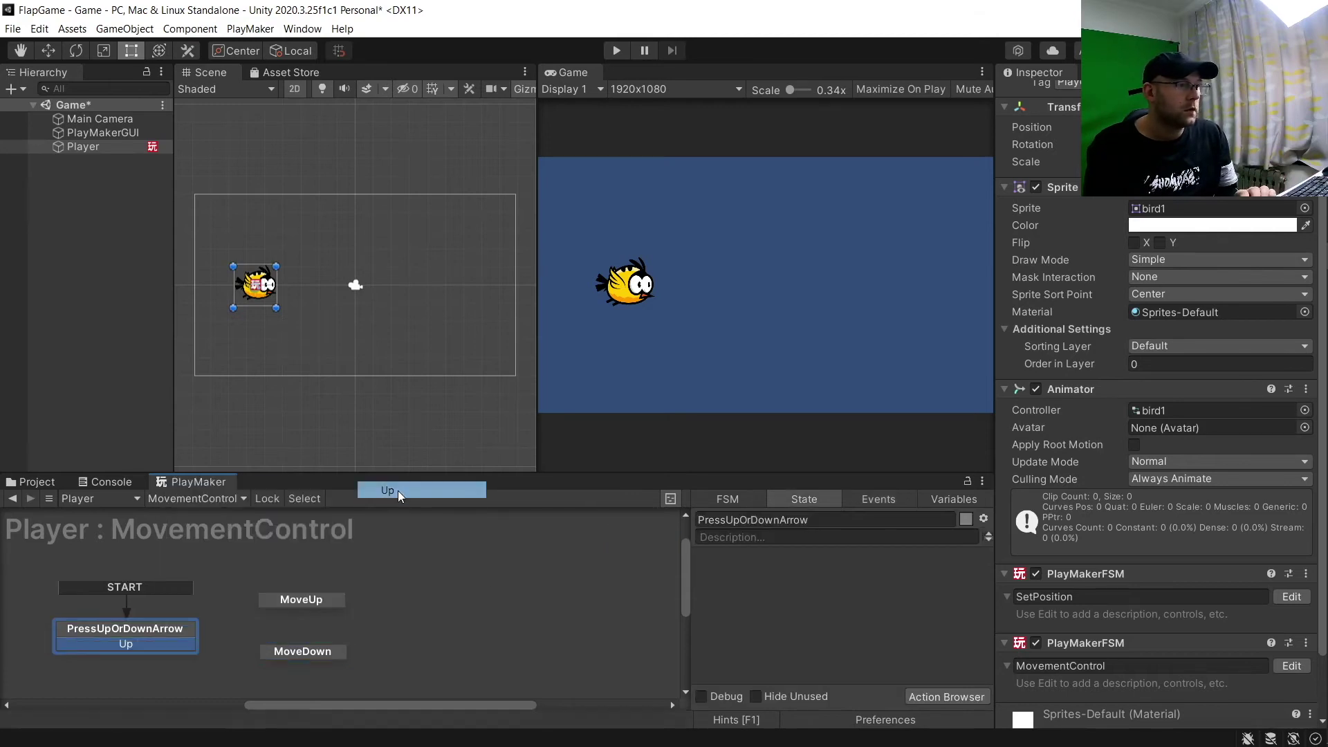
{"action": "left_click_drag", "start_coordinate": [139, 646], "coordinate": [270, 605]}
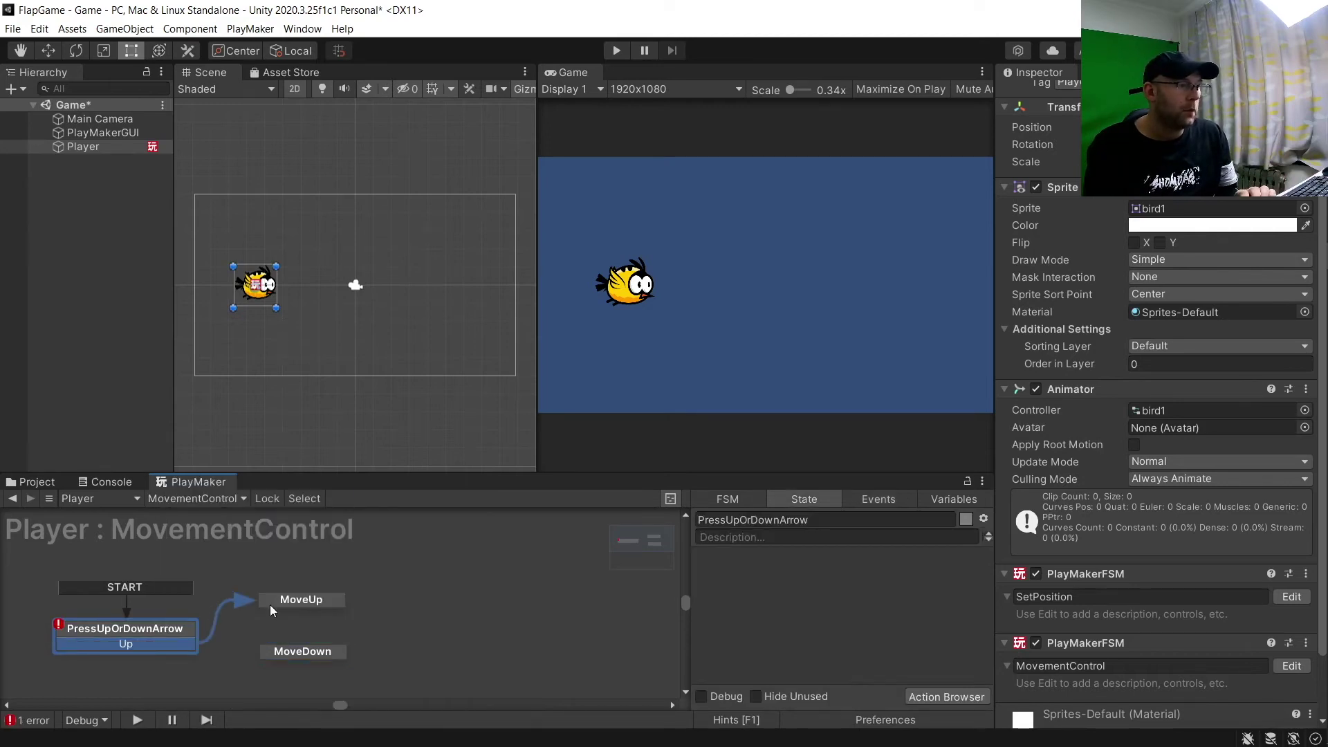
{"action": "right_click", "coordinate": [164, 629]}
{"action": "mouse_move", "coordinate": [285, 488]}
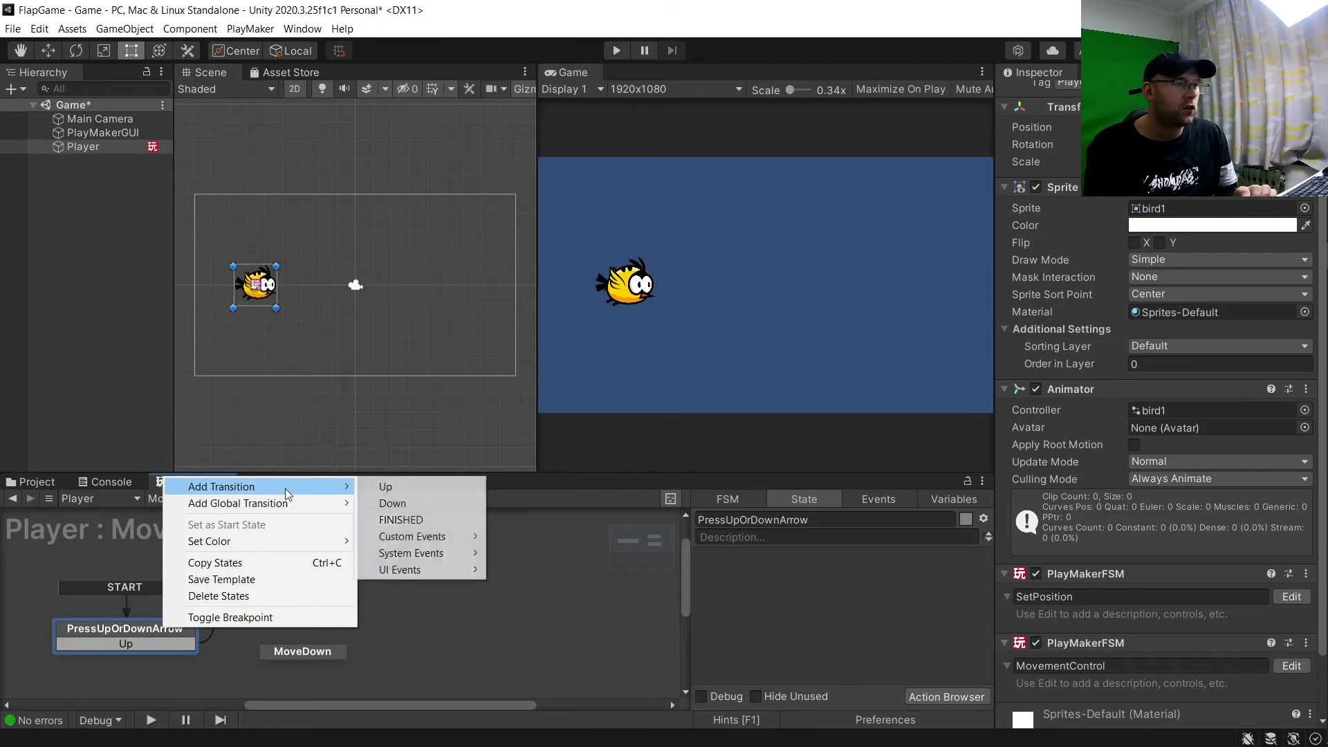
{"action": "left_click", "coordinate": [391, 504]}
{"action": "right_click", "coordinate": [137, 631]}
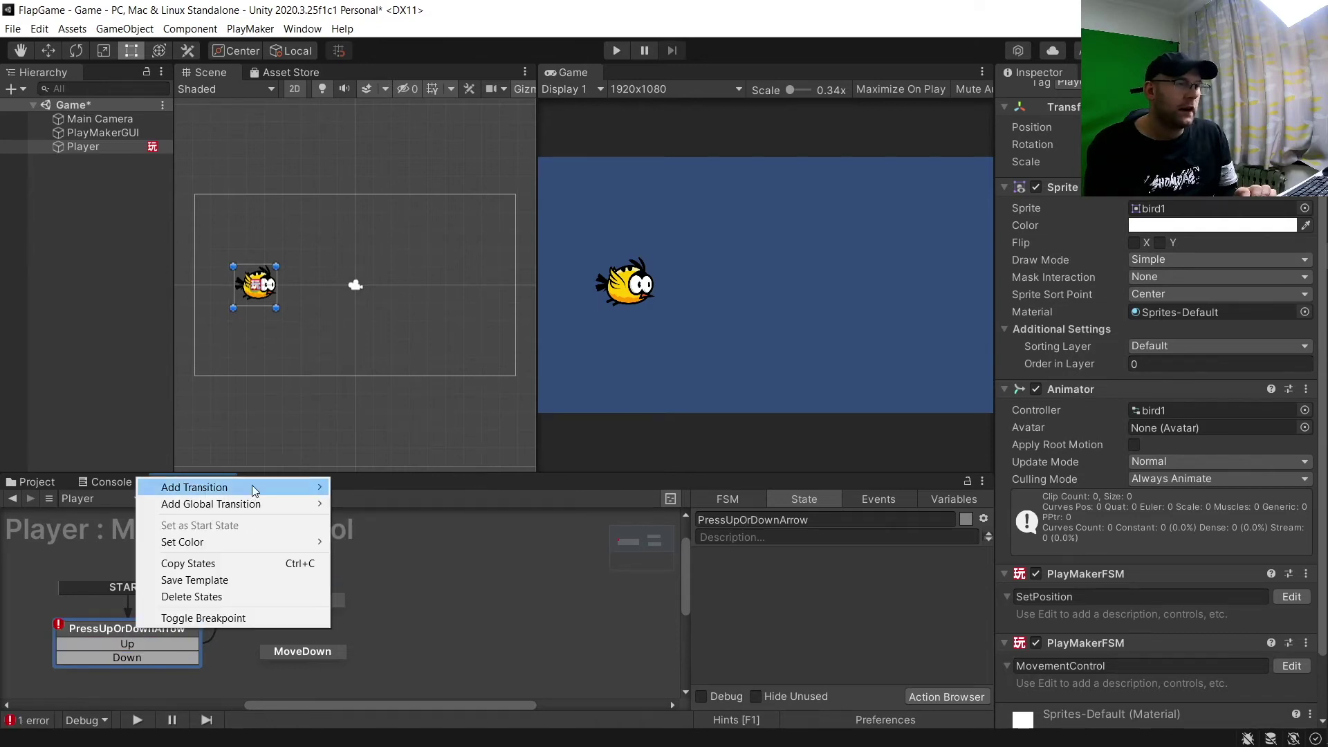
{"action": "mouse_move", "coordinate": [217, 493]}
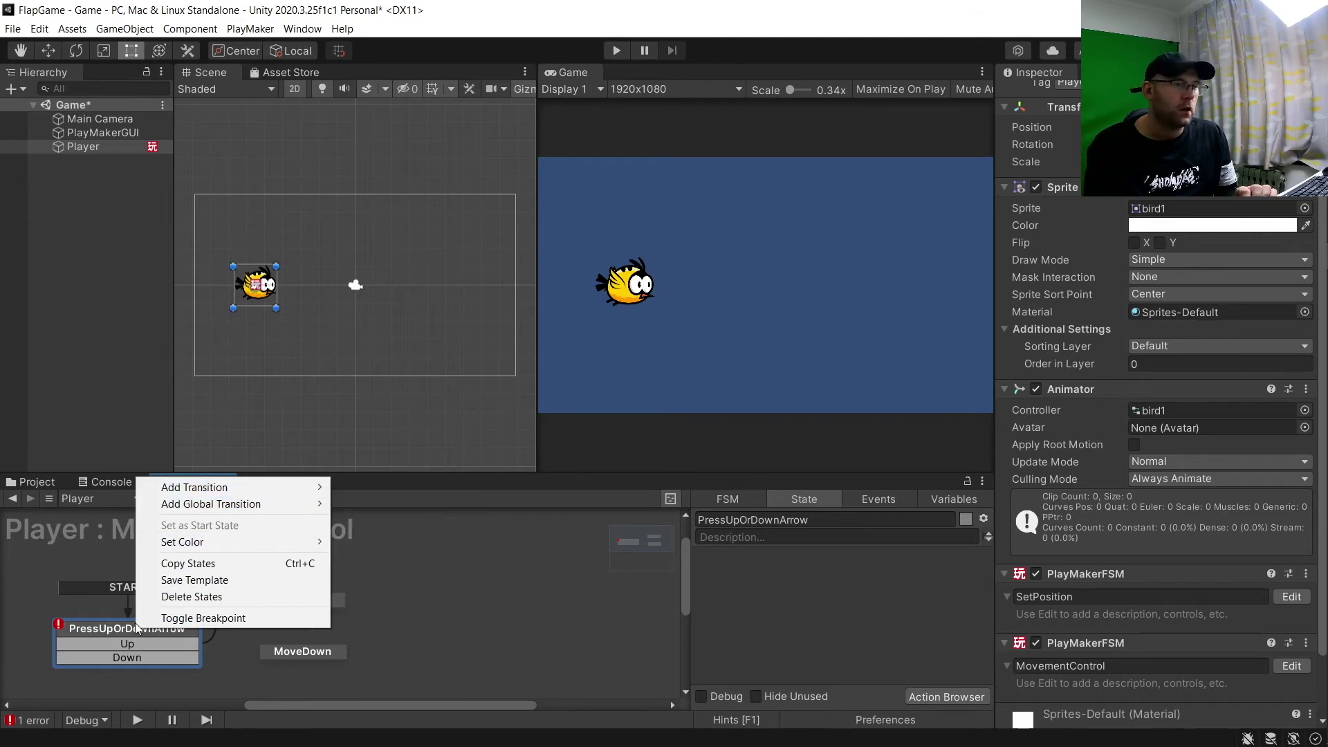
{"action": "left_click", "coordinate": [143, 657]}
{"action": "left_click_drag", "start_coordinate": [144, 657], "coordinate": [293, 652]}
- Add FINISHED transitions to MoveDown and MoveUp, routing both back to PressUpOrDownArrow
{"action": "right_click", "coordinate": [293, 652]}
{"action": "mouse_move", "coordinate": [415, 513]}
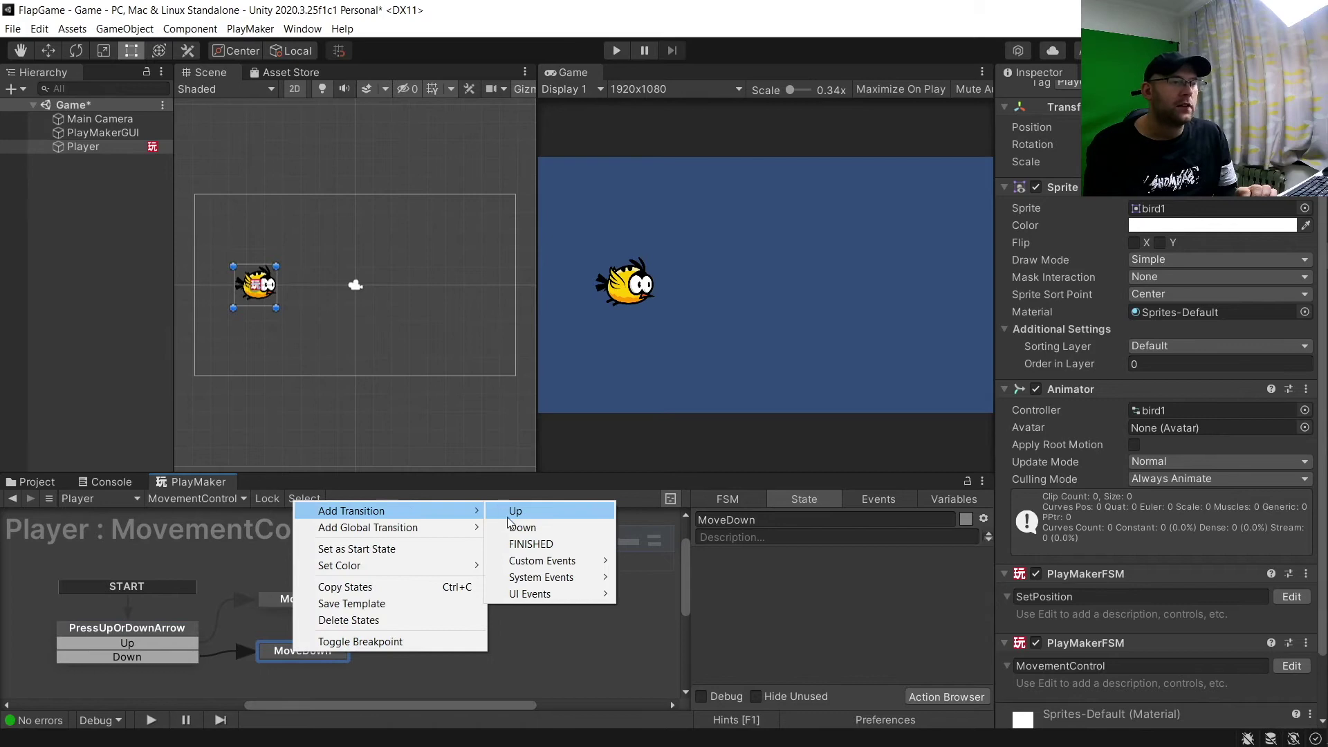
{"action": "left_click", "coordinate": [524, 545]}
{"action": "right_click", "coordinate": [336, 598]}
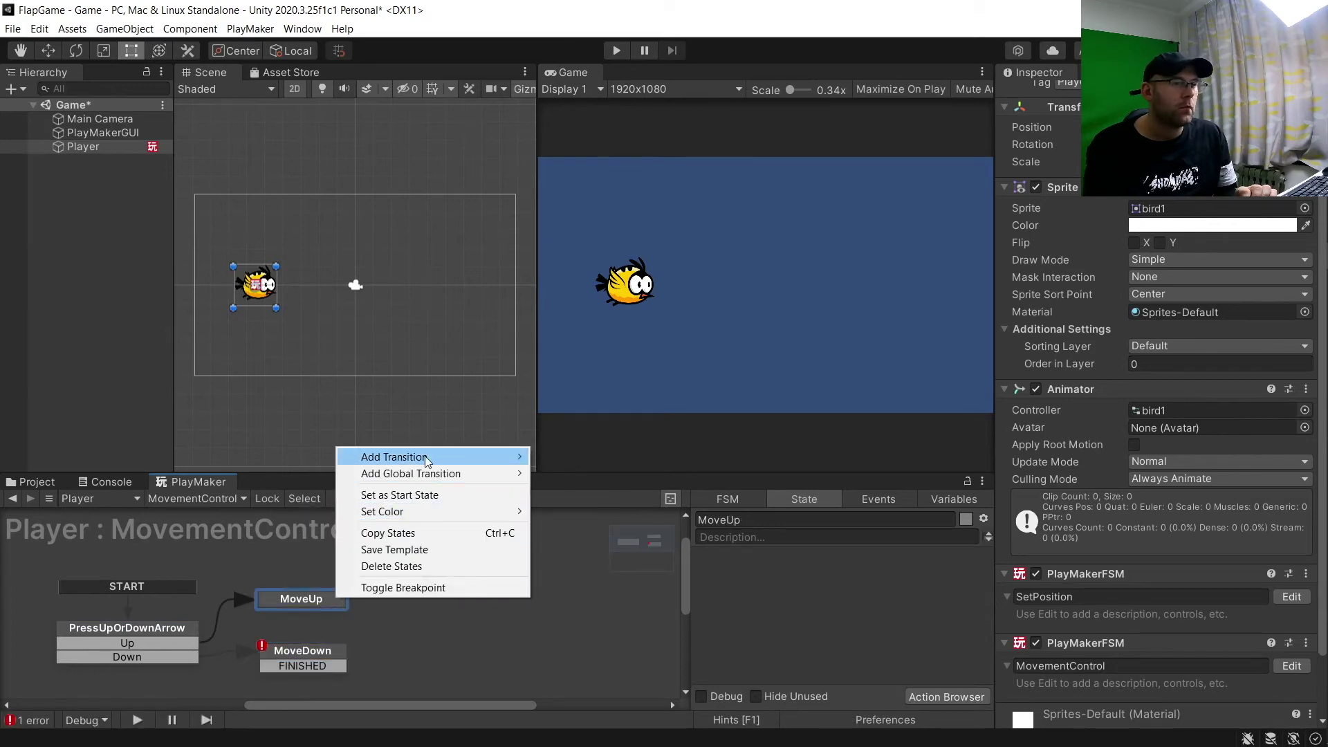
{"action": "mouse_move", "coordinate": [427, 458]}
{"action": "left_click", "coordinate": [574, 490]}
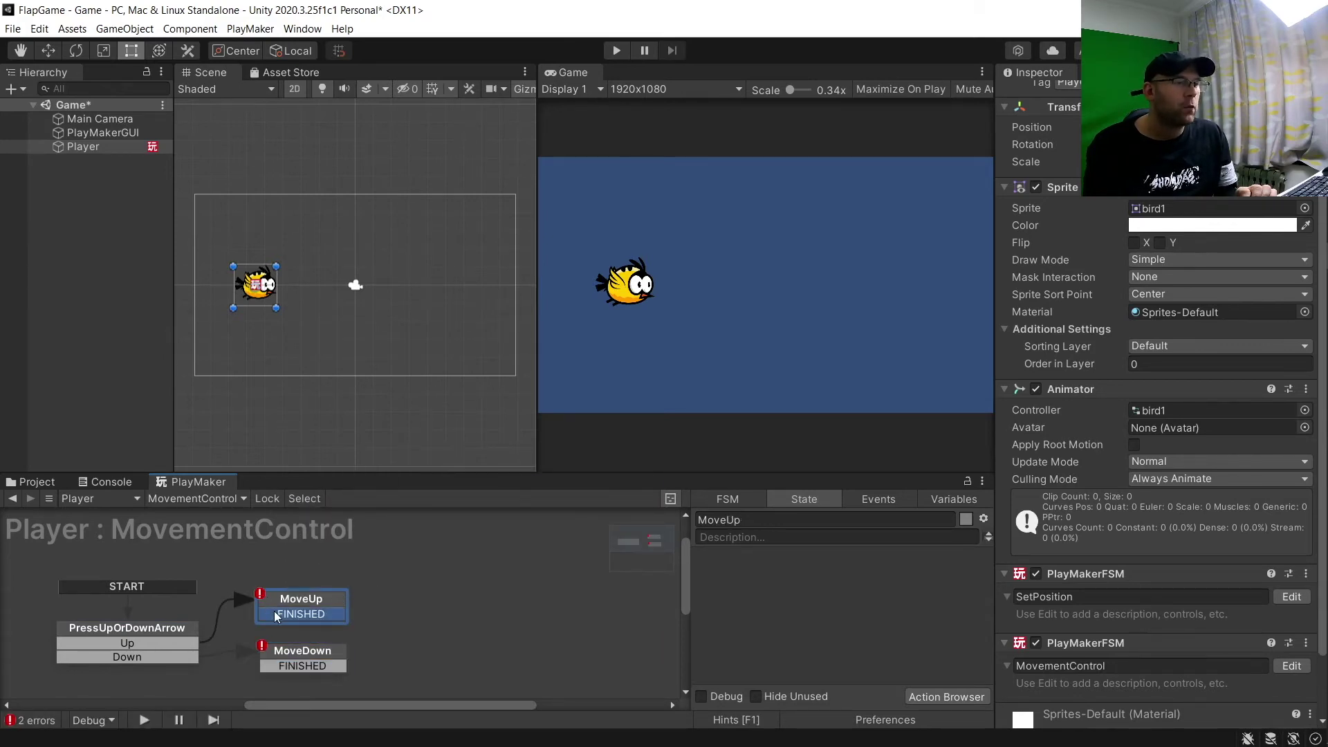
{"action": "left_click_drag", "start_coordinate": [301, 615], "coordinate": [176, 635]}
{"action": "left_click_drag", "start_coordinate": [277, 669], "coordinate": [155, 648]}
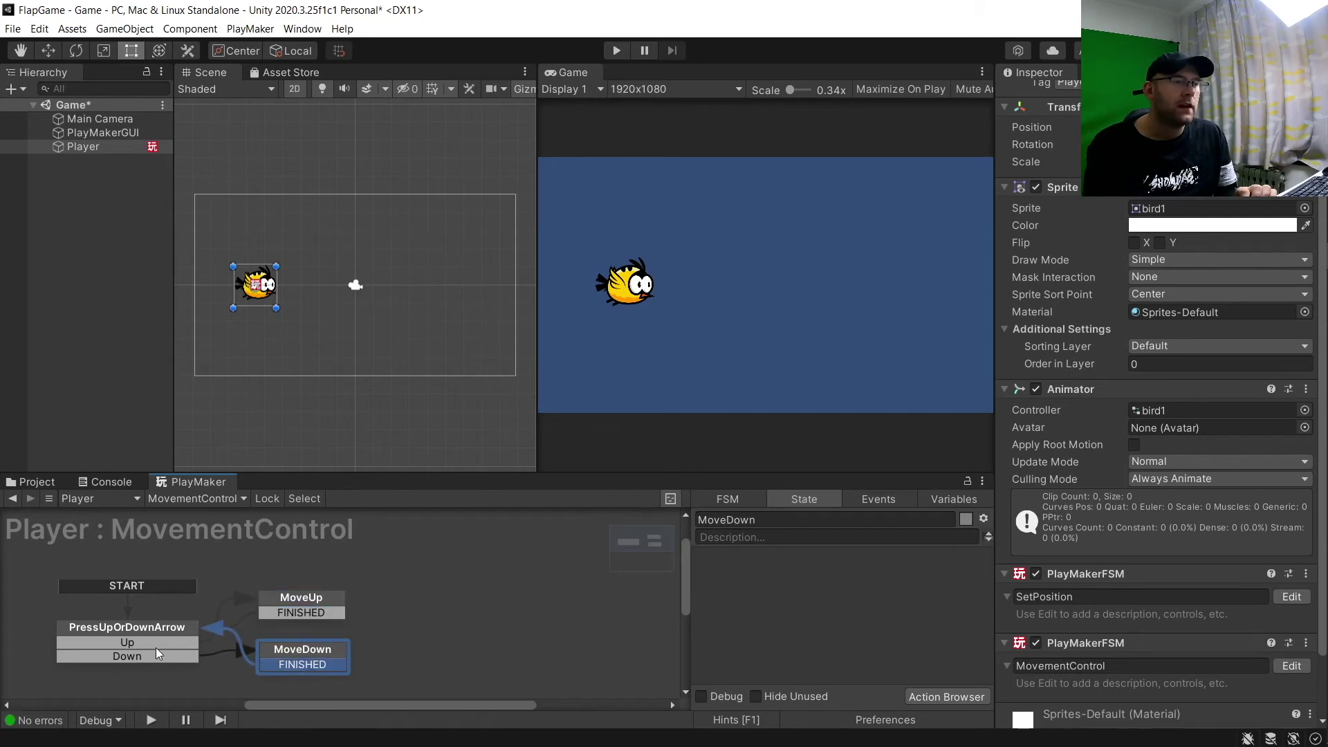
{"action": "left_click", "coordinate": [167, 627]}
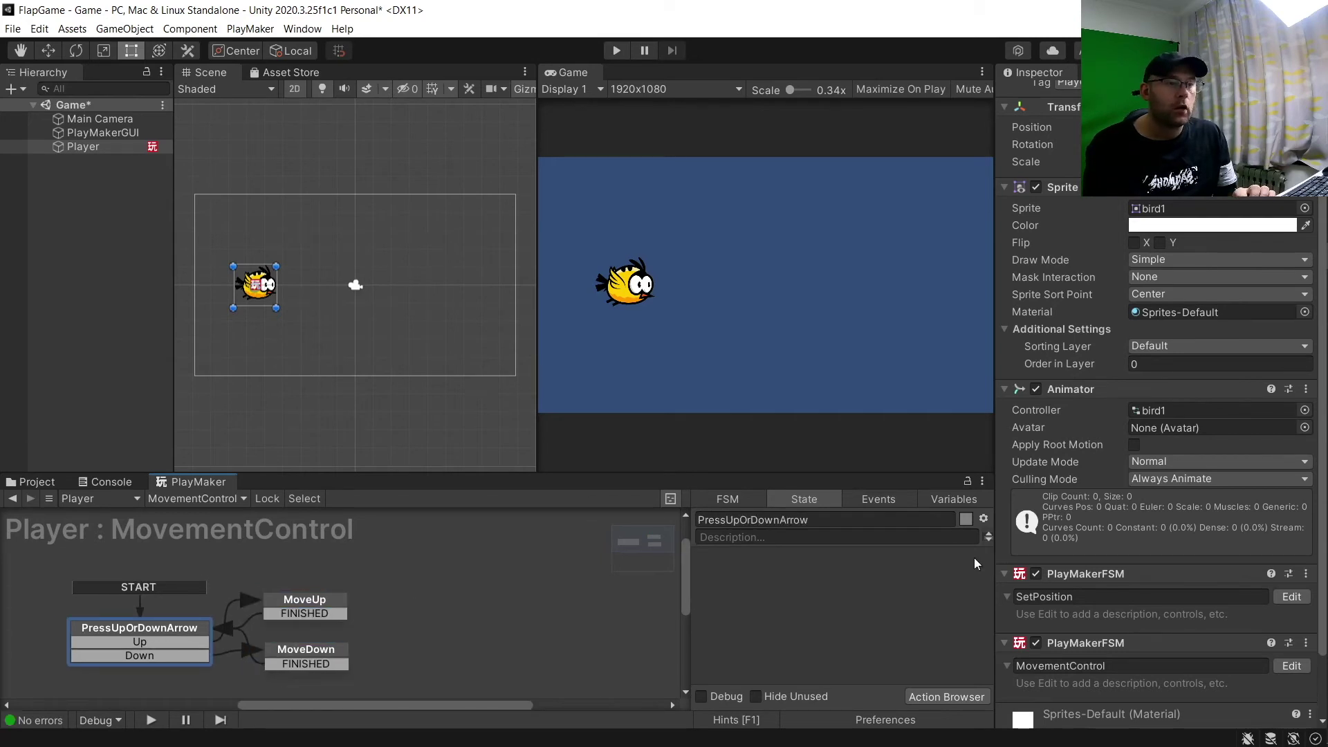
{"action": "scroll", "coordinate": [1031, 512], "scroll_direction": "down", "scroll_amount": 2}
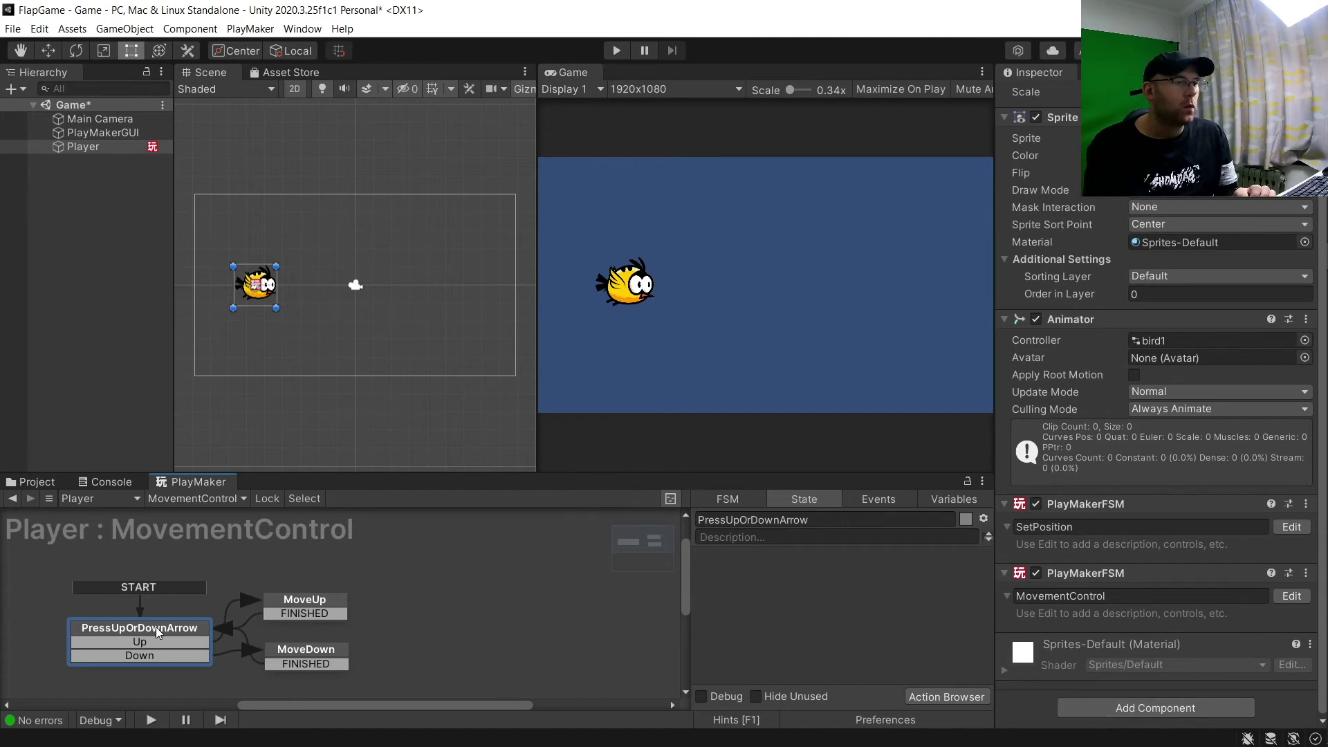
- Add two Get Key Down actions to the PressUpOrDownArrow state from the Action Browser
{"action": "left_click", "coordinate": [948, 696]}
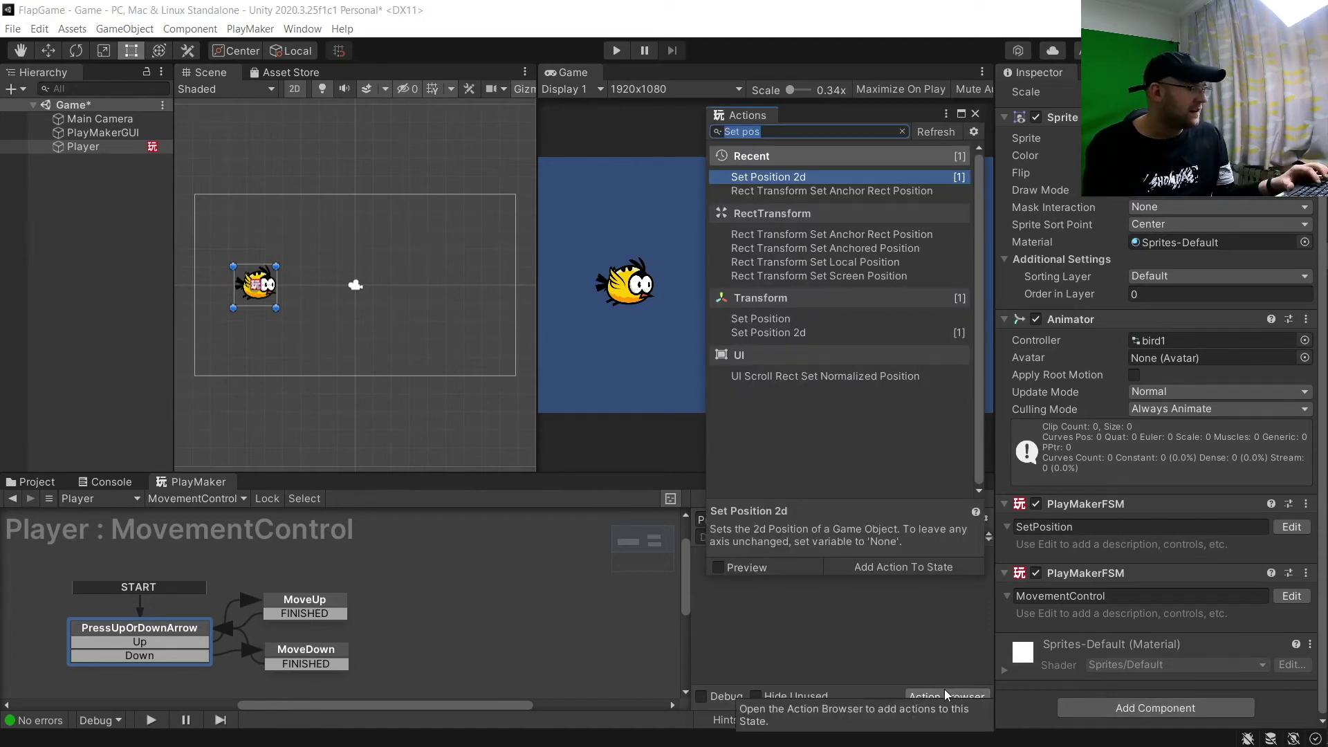
{"action": "type", "text": "get key d"}
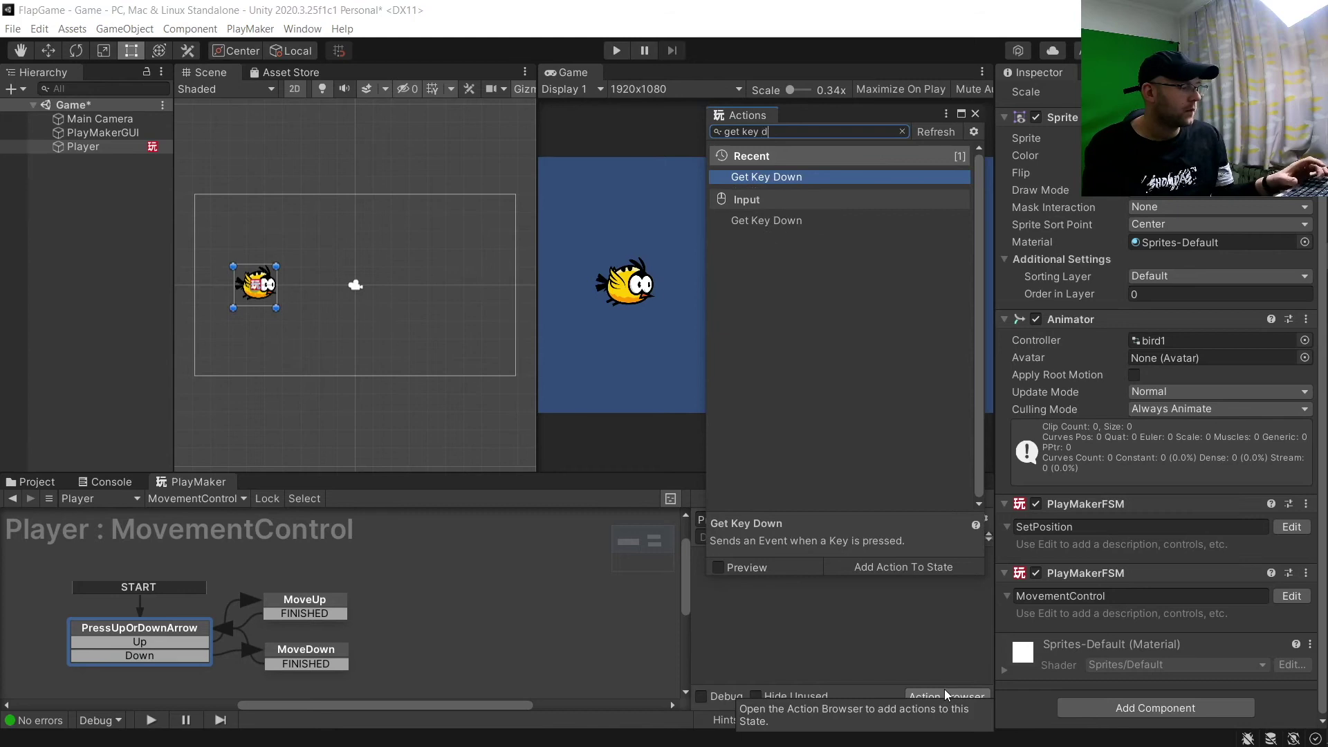
{"action": "double_click", "coordinate": [763, 178]}
{"action": "double_click", "coordinate": [763, 178]}
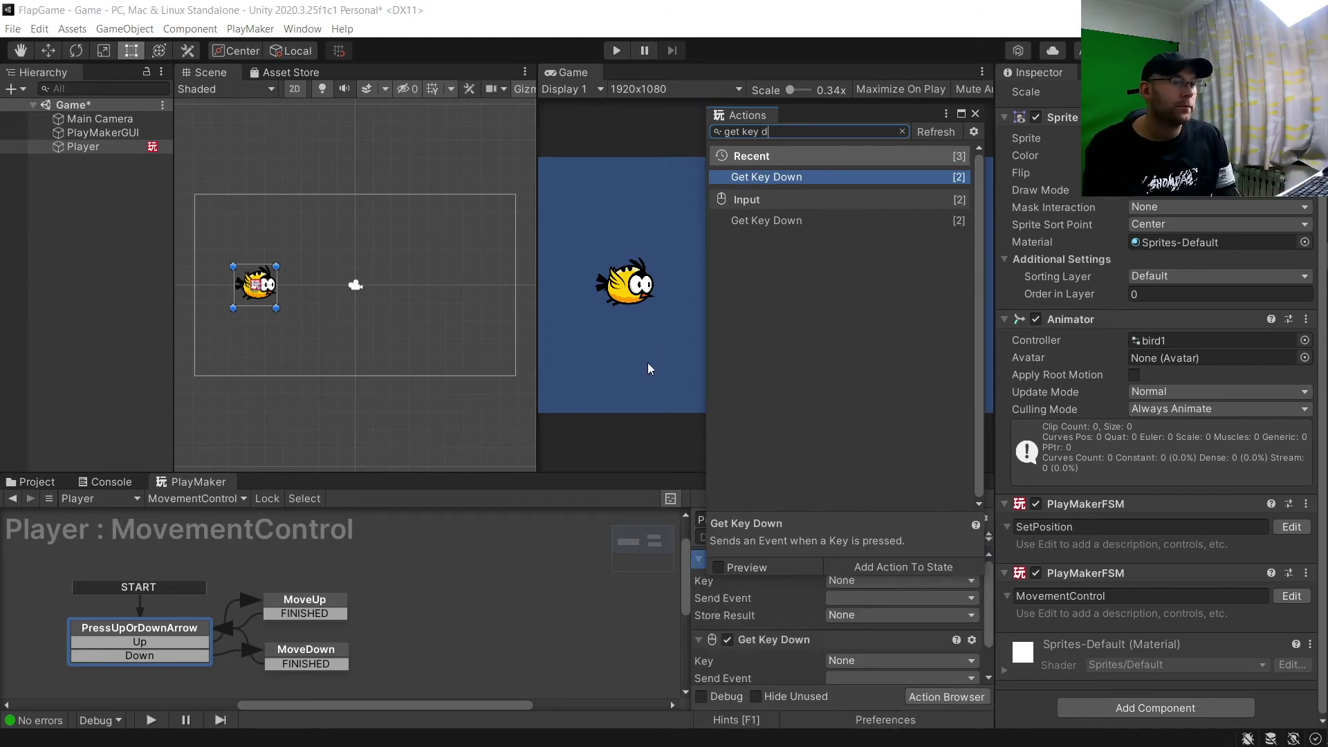
{"action": "left_click", "coordinate": [976, 115]}
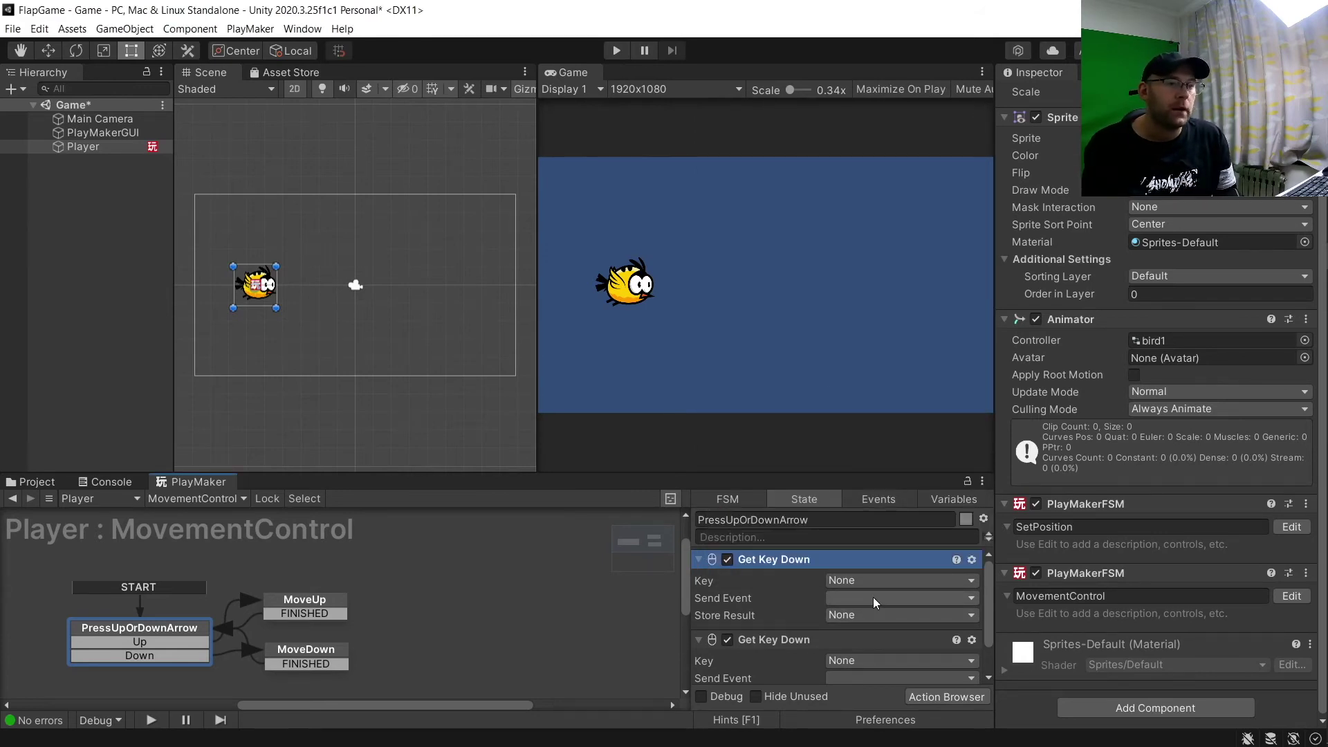
- Set the first Get Key Down to Up Arrow, sending the Up event
{"action": "left_click", "coordinate": [865, 581]}
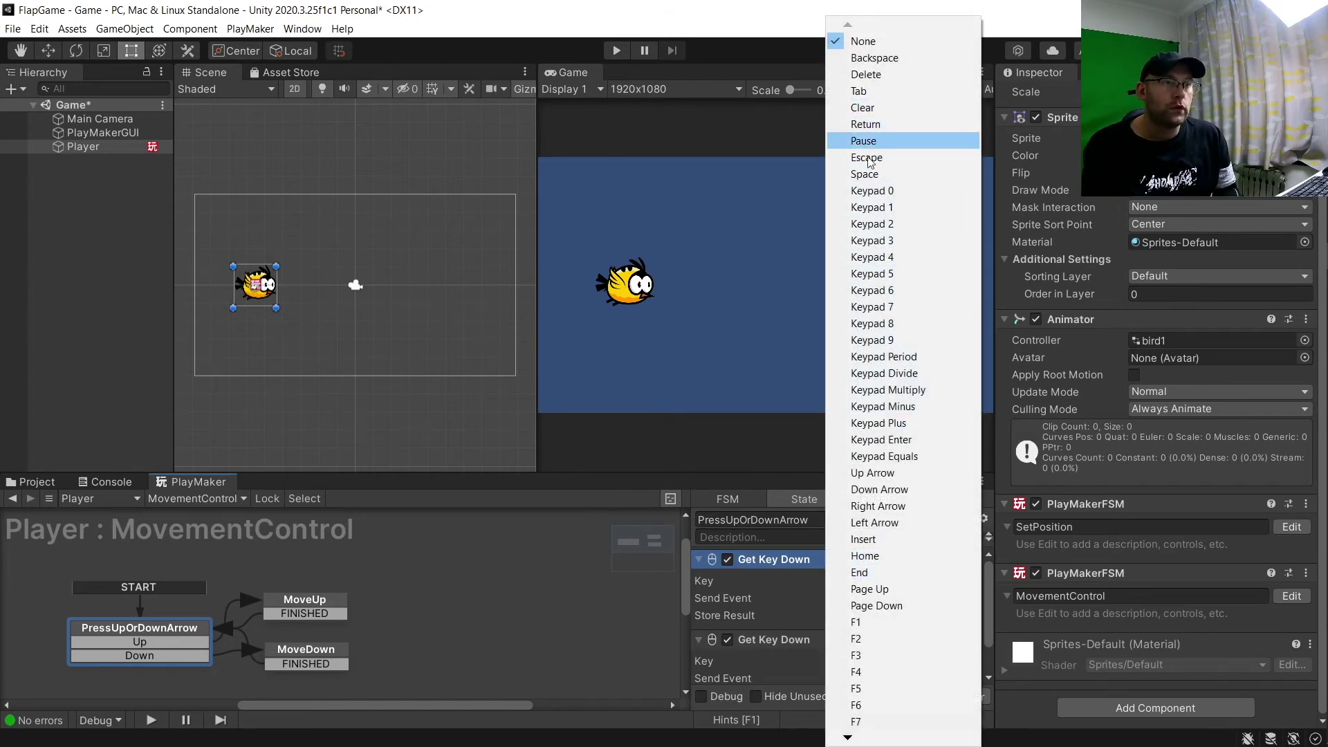
{"action": "left_click", "coordinate": [865, 473]}
{"action": "left_click", "coordinate": [848, 596]}
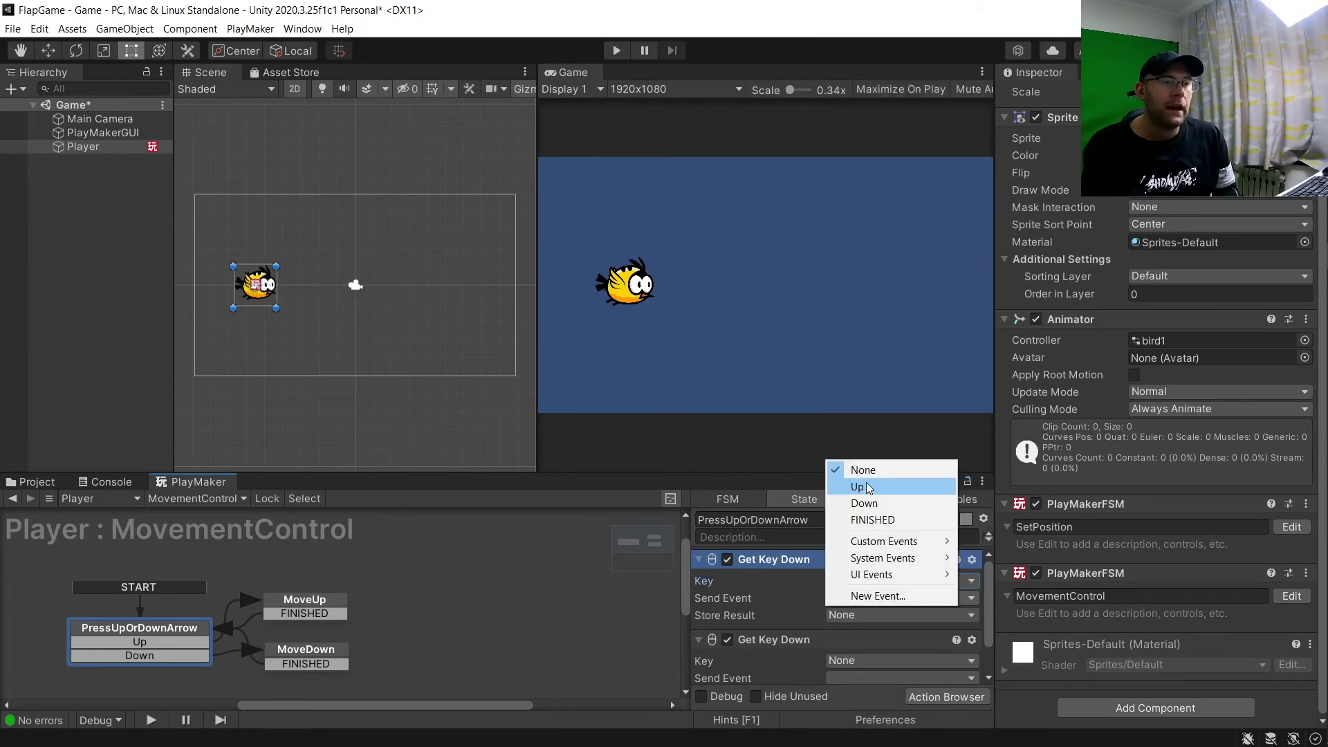
{"action": "left_click", "coordinate": [866, 483]}
- Set the second Get Key Down to Down Arrow, sending the Down event
{"action": "scroll", "coordinate": [874, 616], "scroll_direction": "down", "scroll_amount": 1}
{"action": "left_click", "coordinate": [865, 613]}
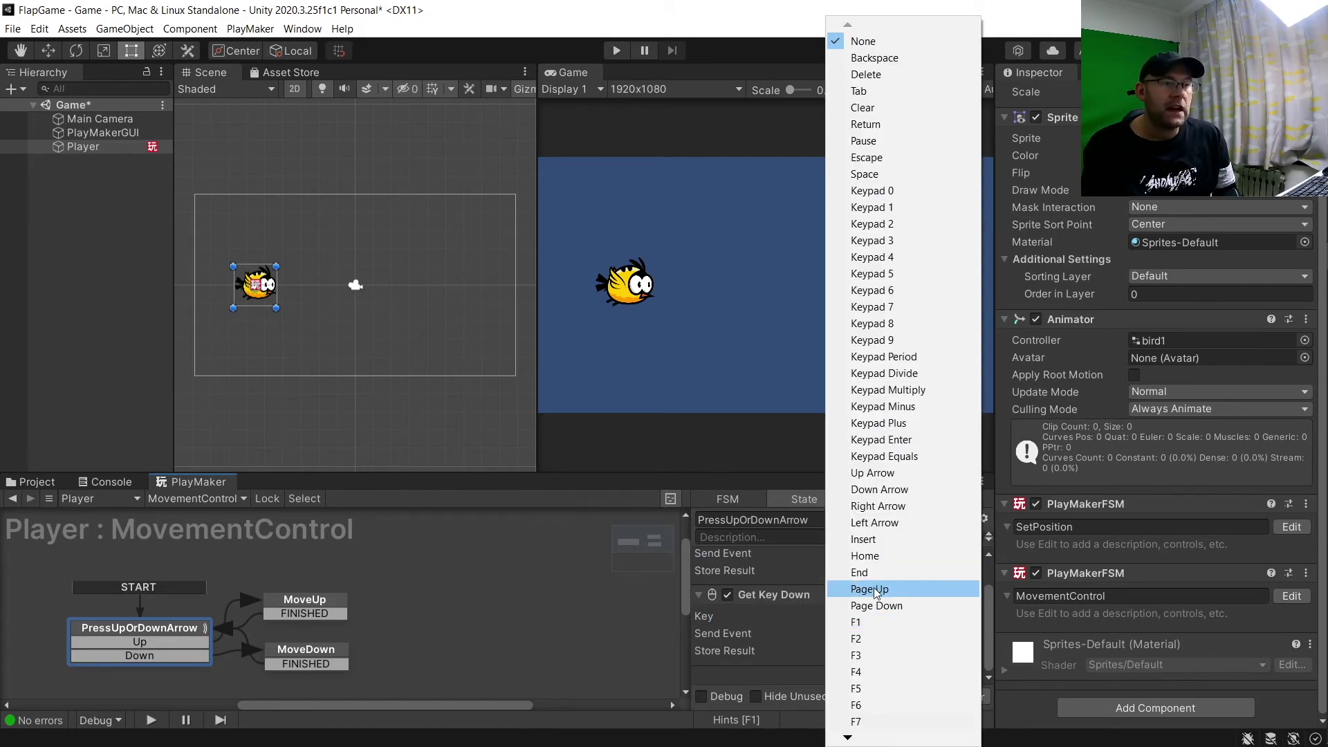
{"action": "left_click", "coordinate": [880, 489]}
{"action": "left_click", "coordinate": [862, 632]}
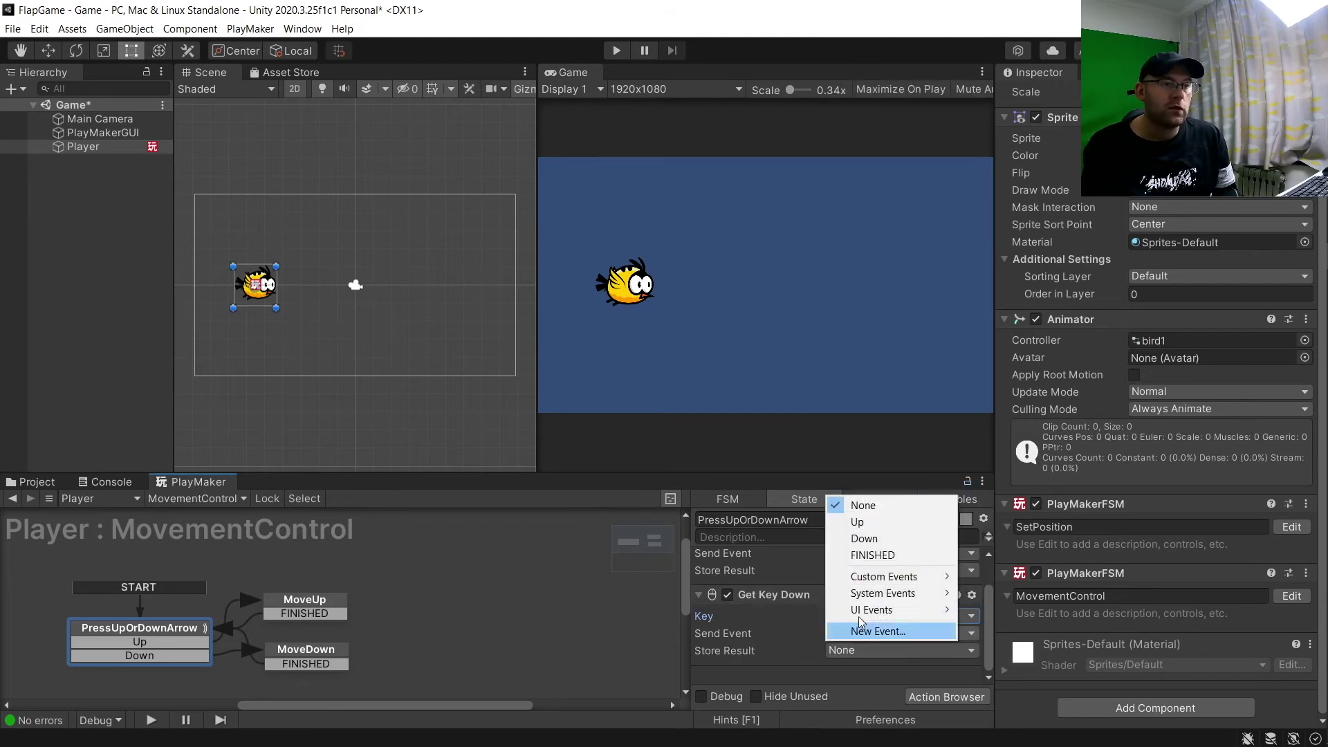
{"action": "left_click", "coordinate": [865, 544]}
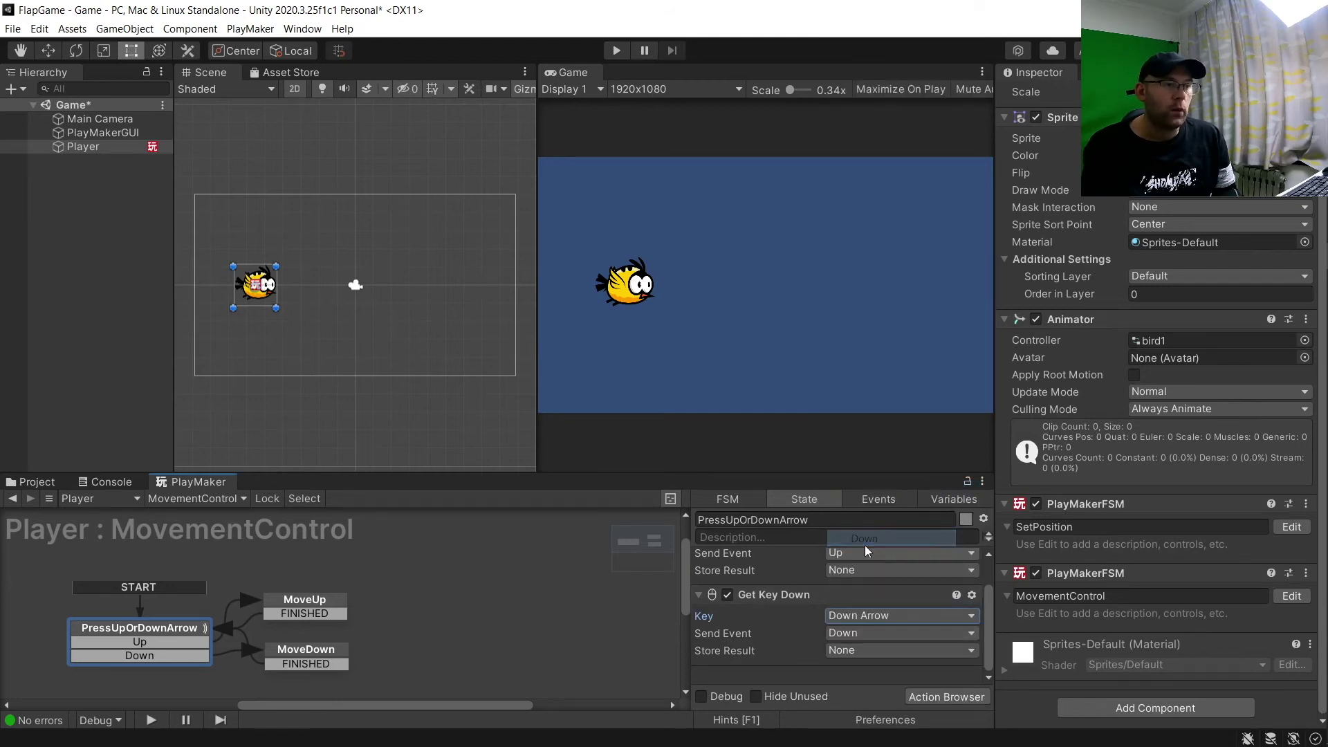
{"action": "left_click", "coordinate": [323, 603]}
- Add a Next Frame Event action to both the MoveUp and MoveDown states
{"action": "left_click", "coordinate": [946, 697]}
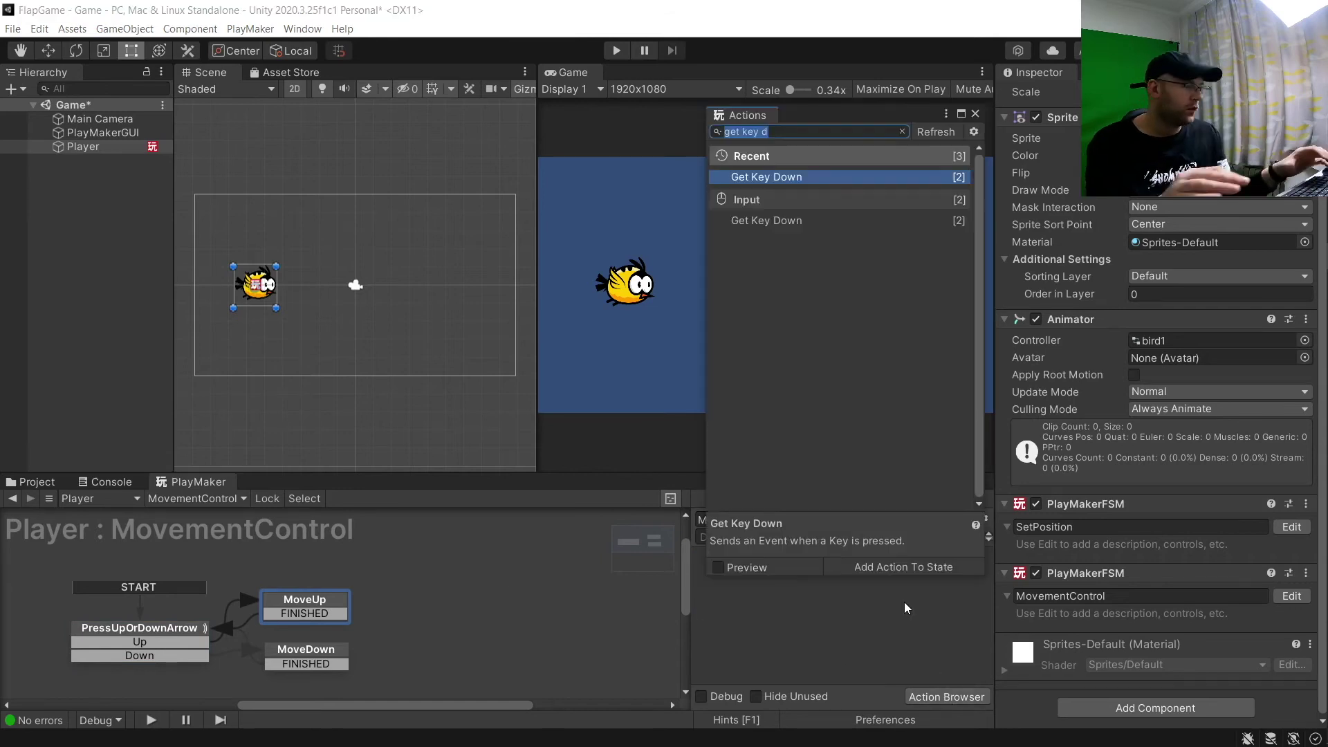
{"action": "type", "text": "next frame"}
{"action": "key", "text": "Return"}
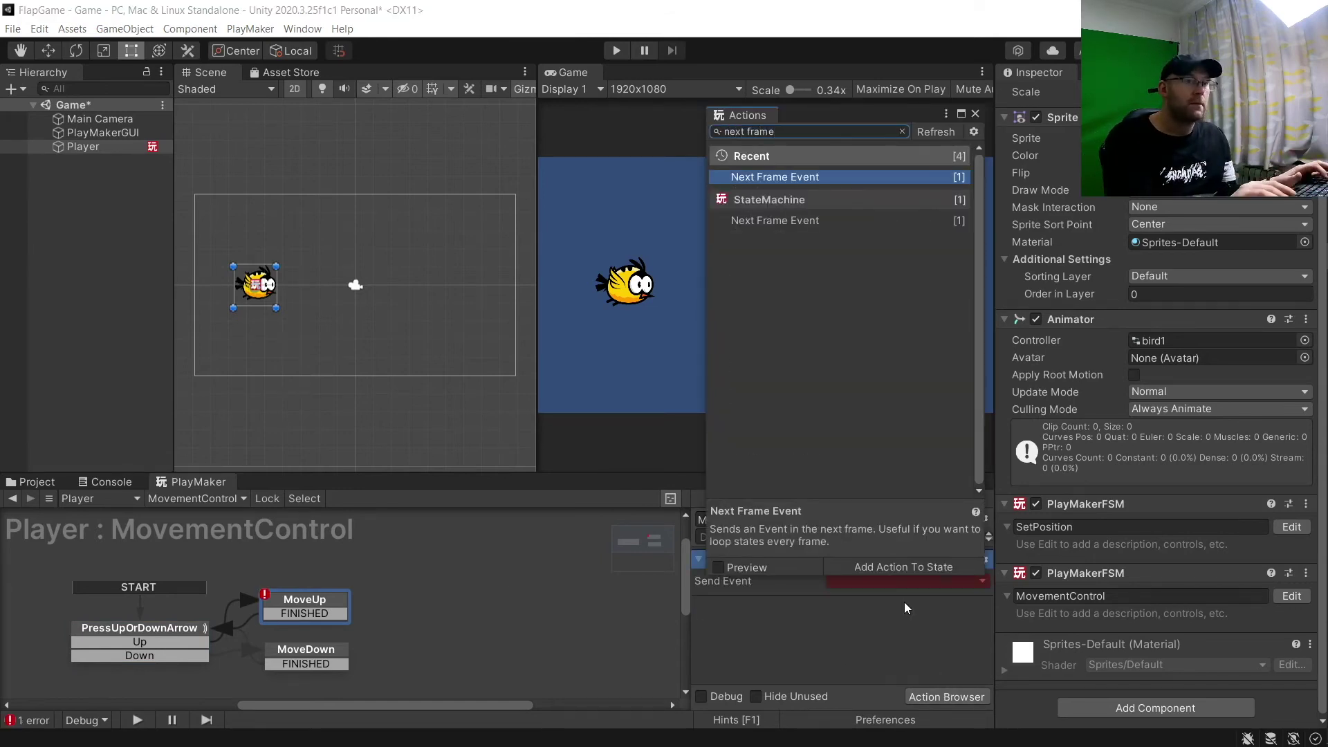
{"action": "left_click", "coordinate": [308, 658]}
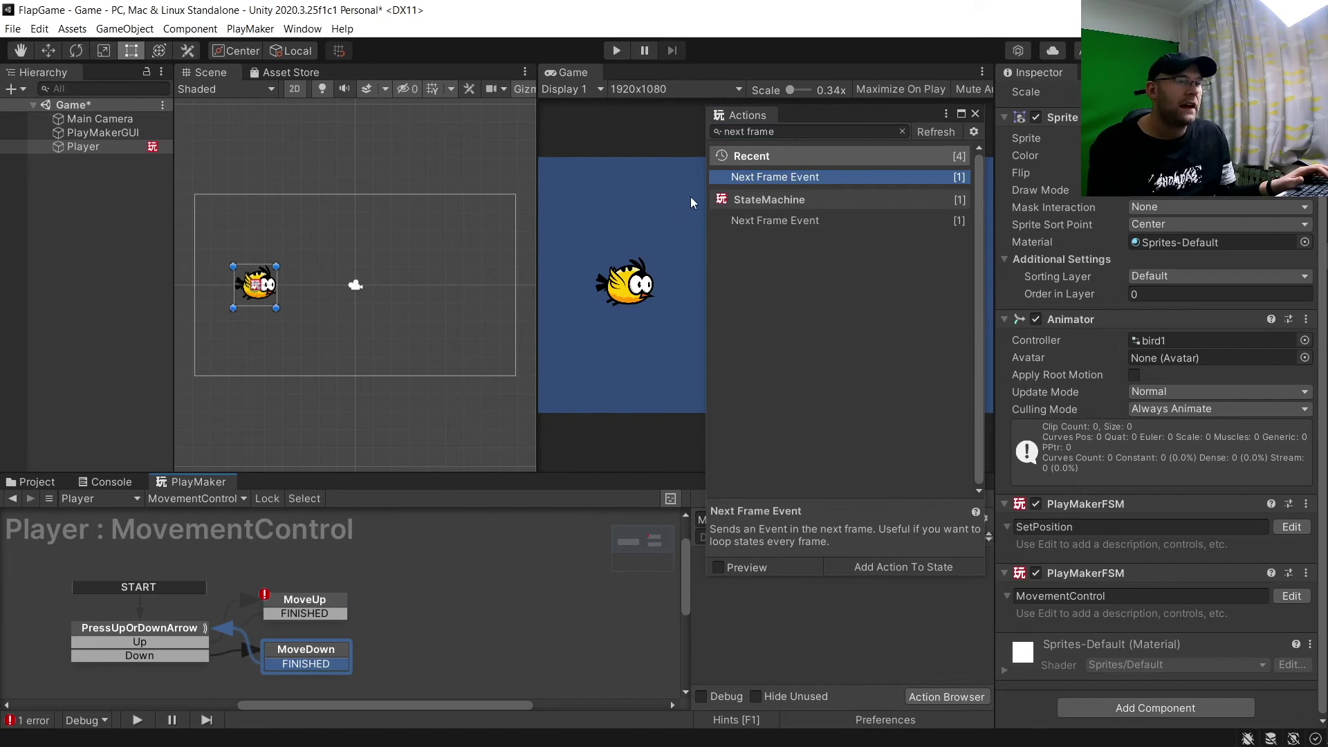
{"action": "double_click", "coordinate": [731, 176]}
- Add Float Add to MoveUp and Float Subtract to MoveDown
{"action": "left_click", "coordinate": [308, 599]}
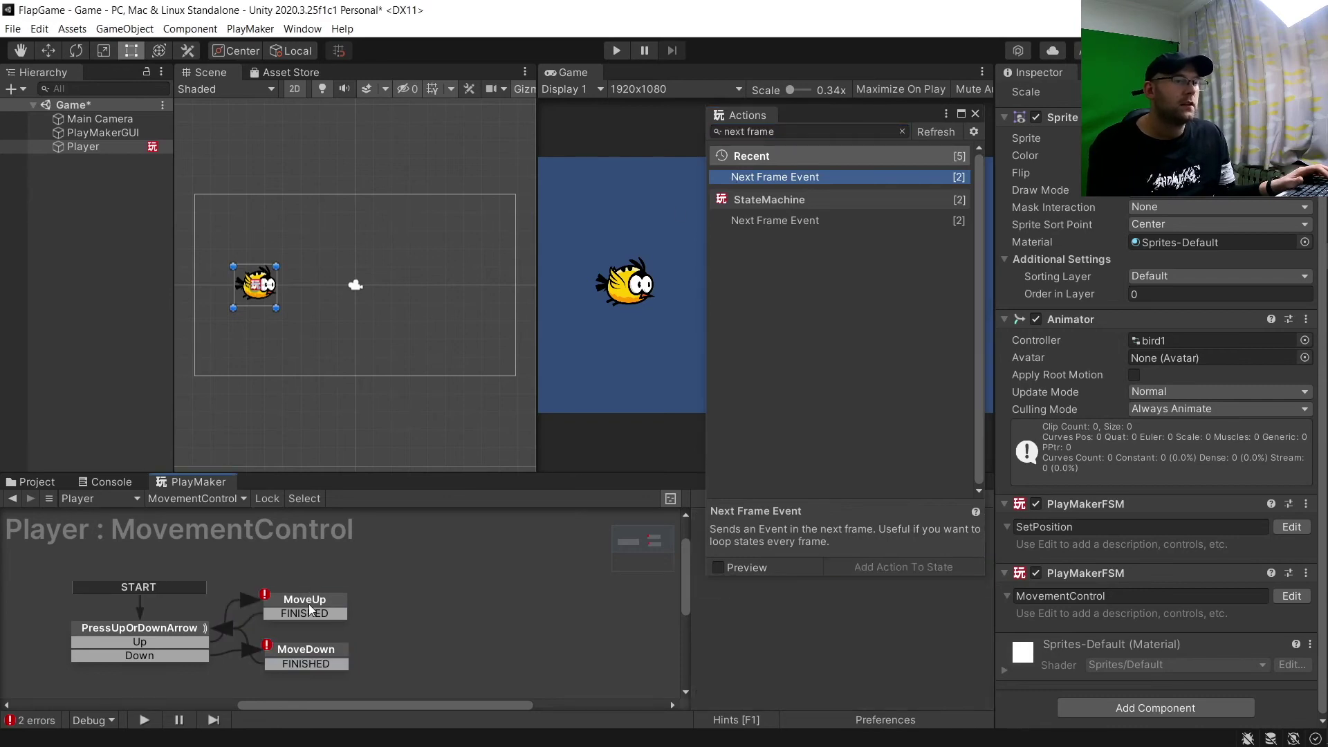
{"action": "type", "text": "float add"}
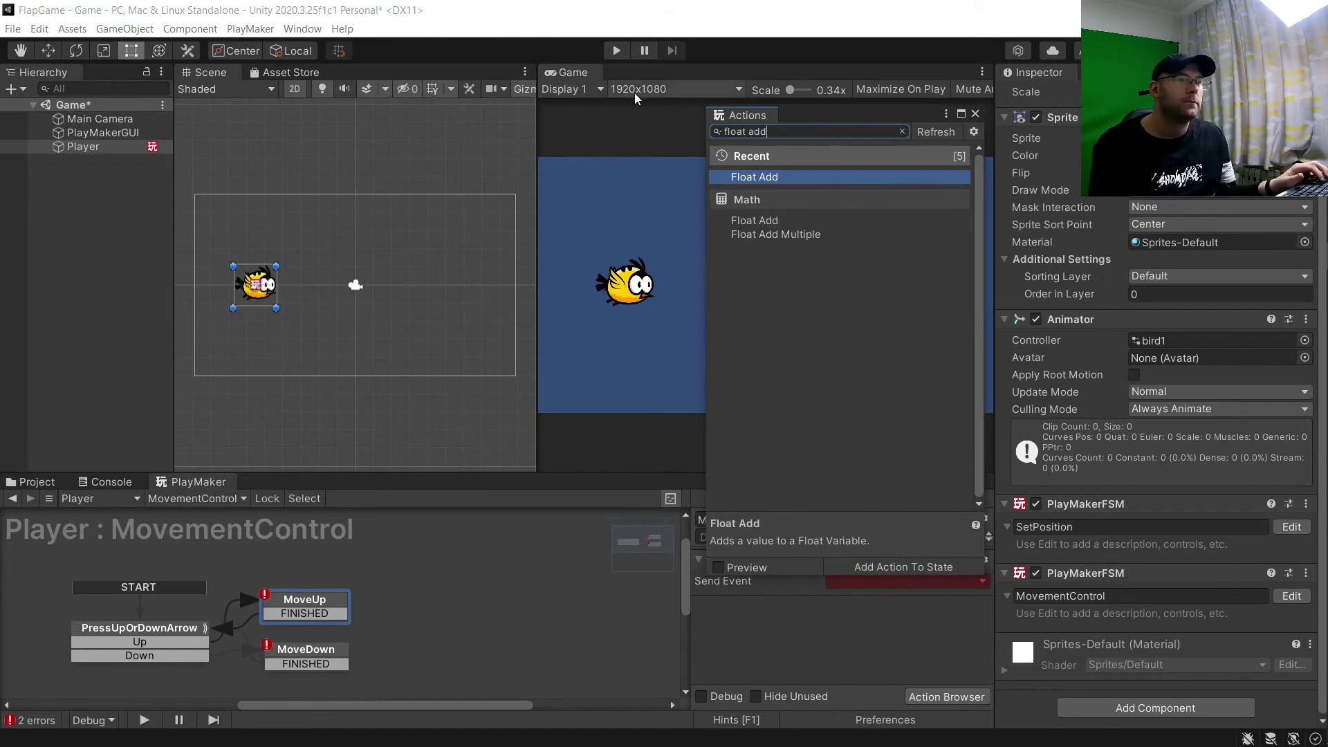
{"action": "double_click", "coordinate": [770, 178]}
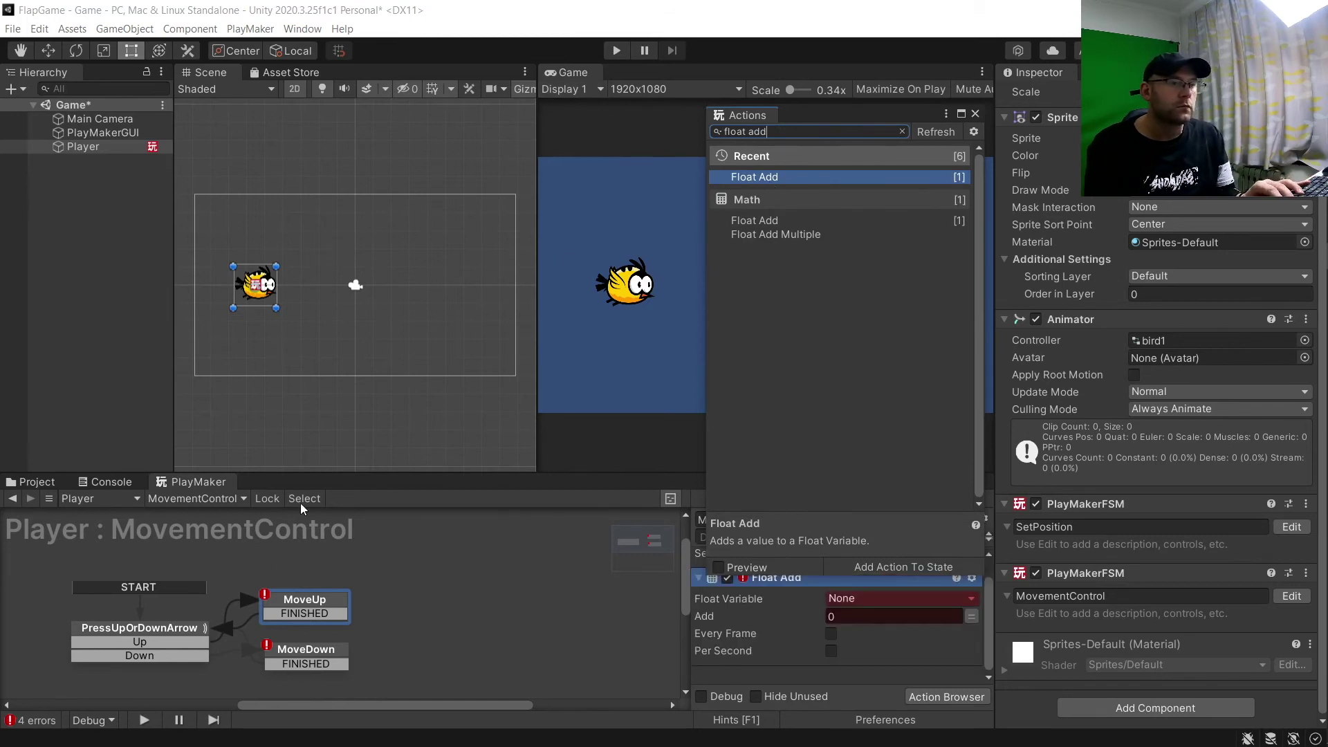
{"action": "left_click", "coordinate": [326, 660]}
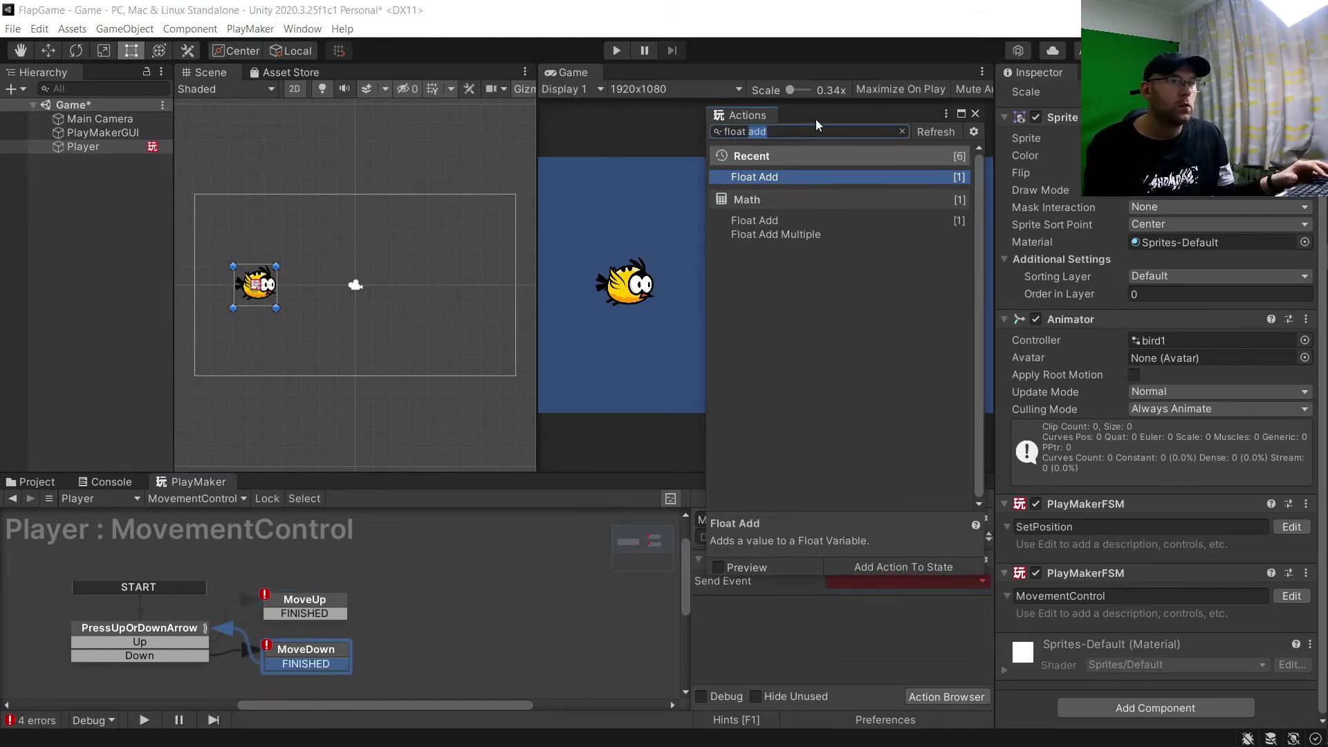
{"action": "type", "text": "subt"}
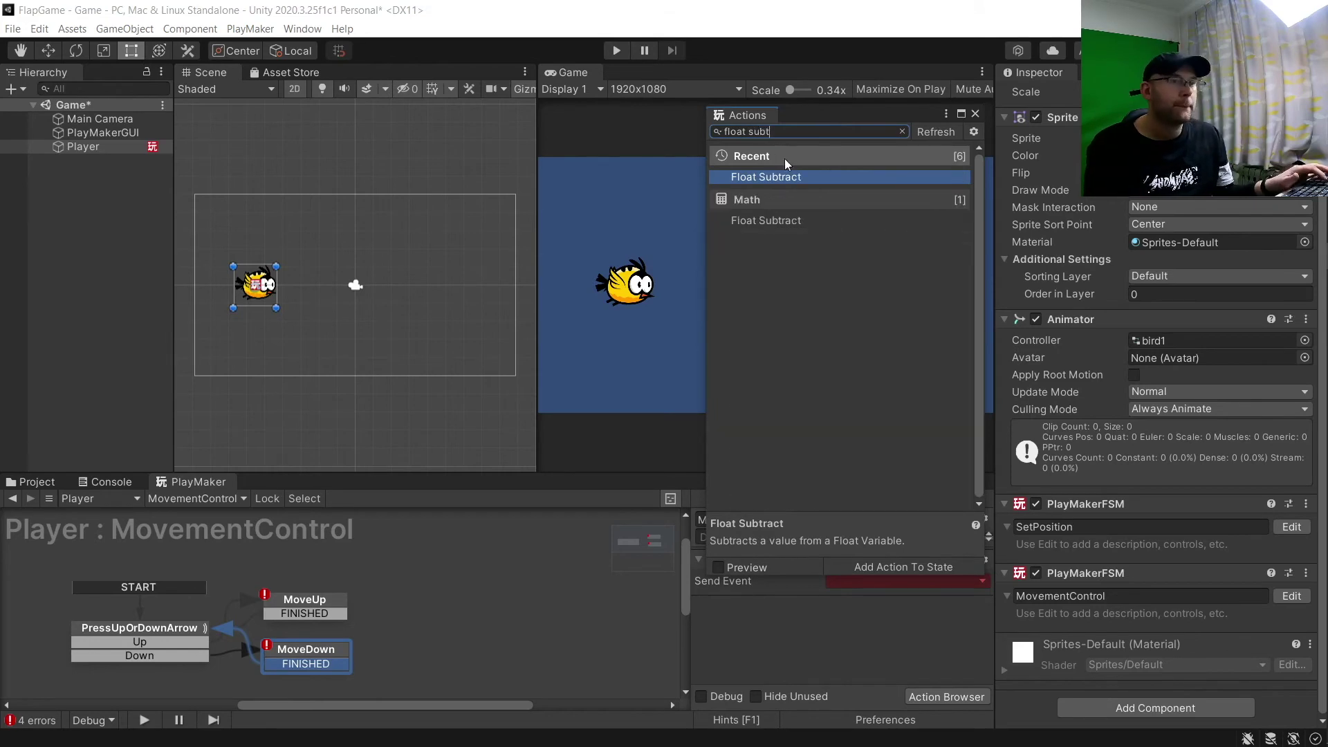
{"action": "double_click", "coordinate": [753, 173]}
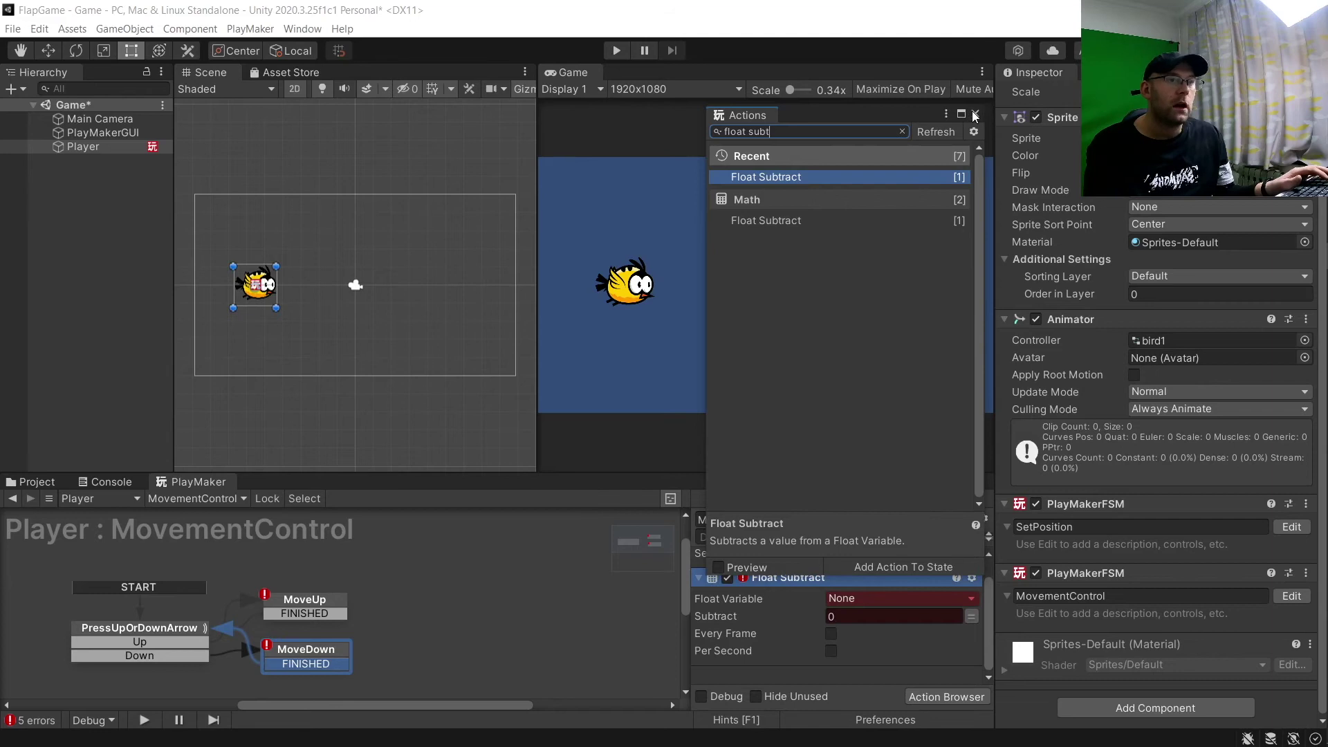
{"action": "left_click", "coordinate": [973, 112]}
{"action": "left_click", "coordinate": [317, 600]}
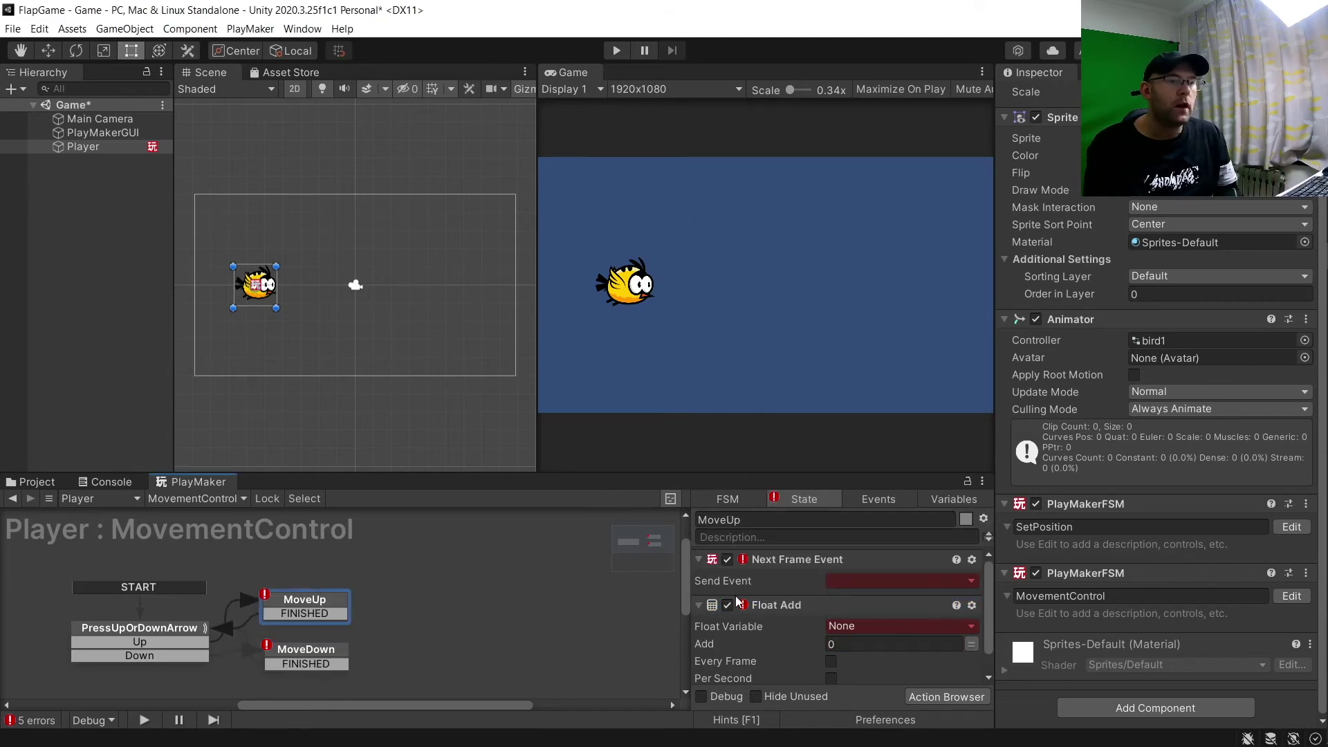
- In MoveUp, move Float Add first, make it add 1 to PlayerY, and send FINISHED
{"action": "left_click_drag", "start_coordinate": [772, 606], "coordinate": [759, 564]}
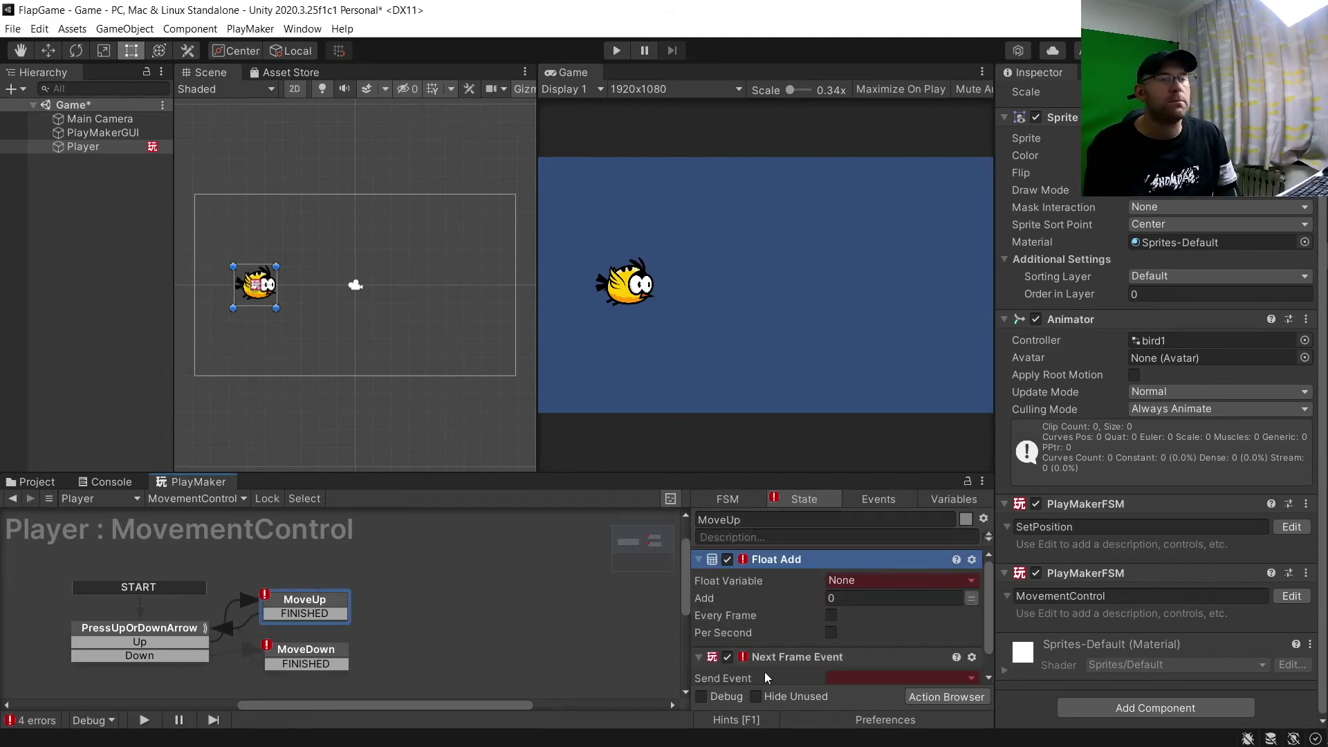
{"action": "left_click", "coordinate": [858, 582]}
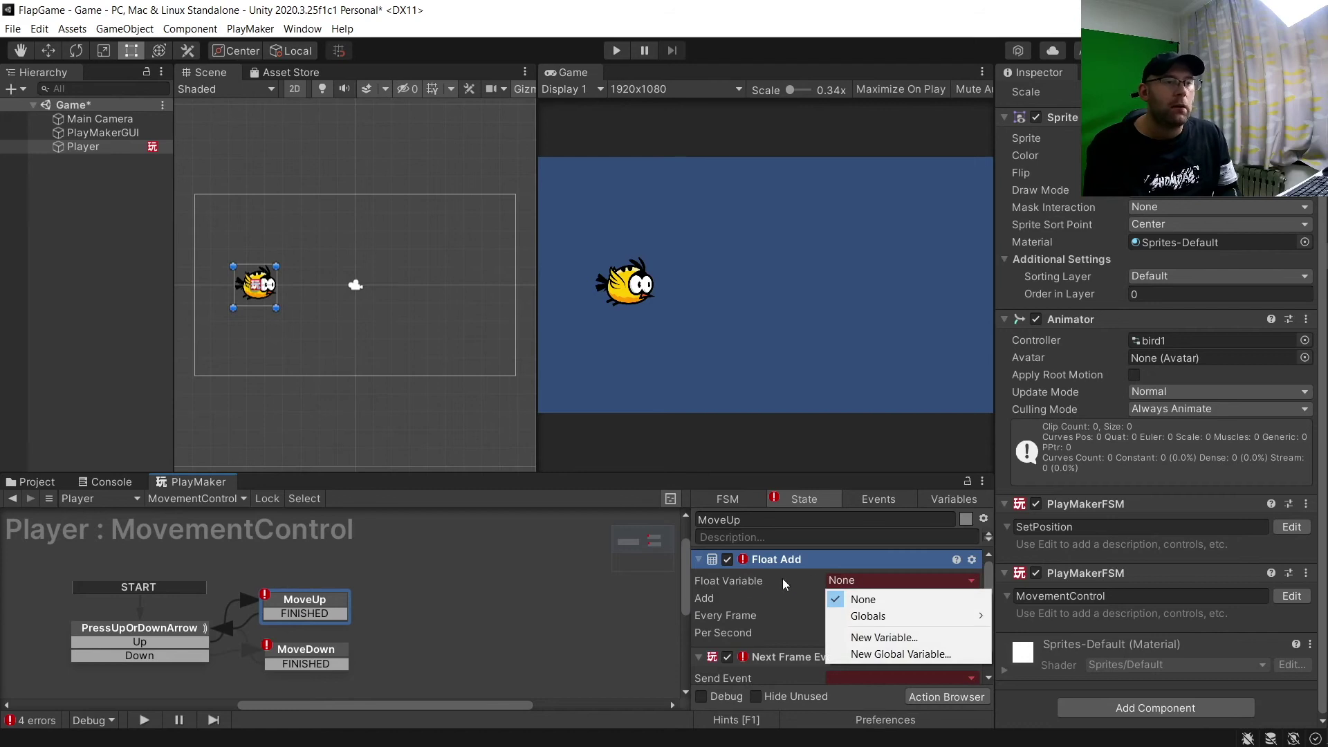
{"action": "mouse_move", "coordinate": [900, 615]}
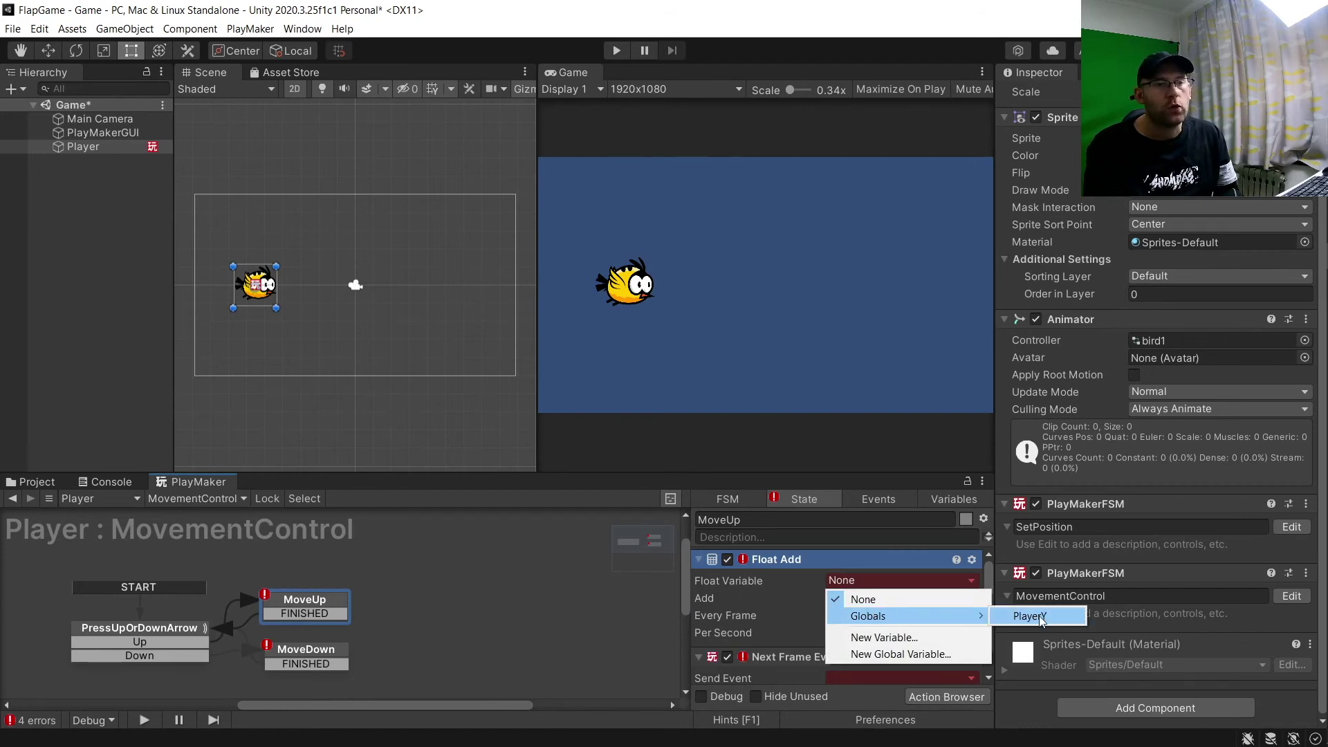
{"action": "left_click", "coordinate": [1041, 616]}
{"action": "left_click", "coordinate": [885, 599]}
{"action": "type", "text": "1"}
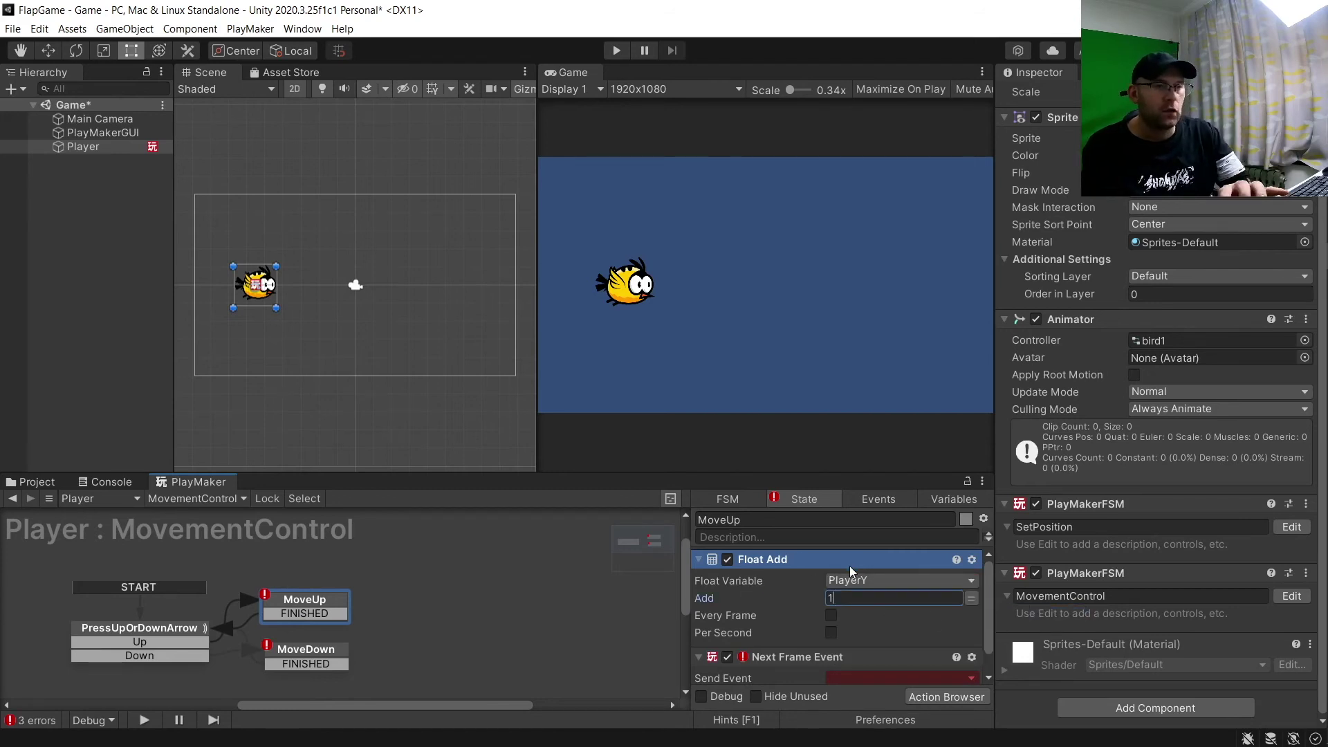
{"action": "left_click", "coordinate": [699, 559]}
{"action": "left_click", "coordinate": [892, 599]}
{"action": "left_click", "coordinate": [892, 522]}
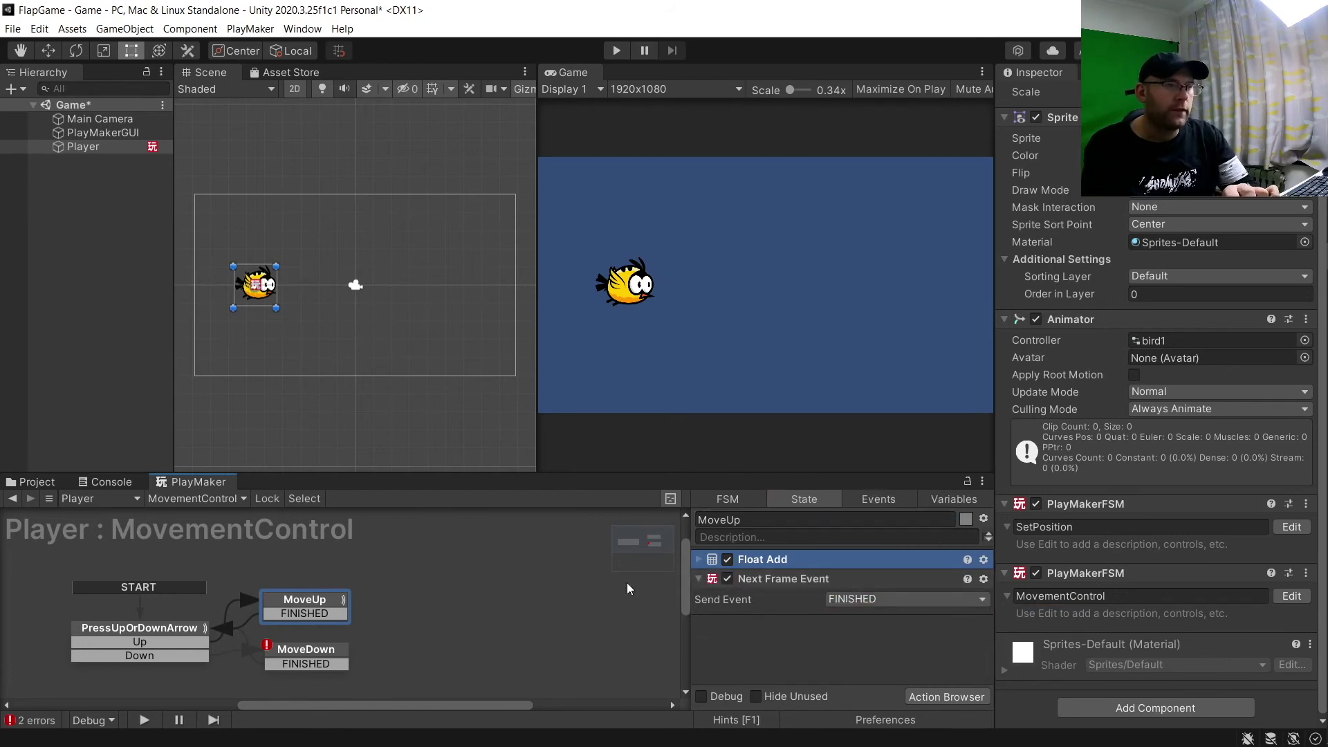
- In MoveDown, move Float Subtract first, make it subtract from PlayerY, and send FINISHED
{"action": "left_click", "coordinate": [332, 646]}
{"action": "left_click_drag", "start_coordinate": [795, 608], "coordinate": [791, 576]}
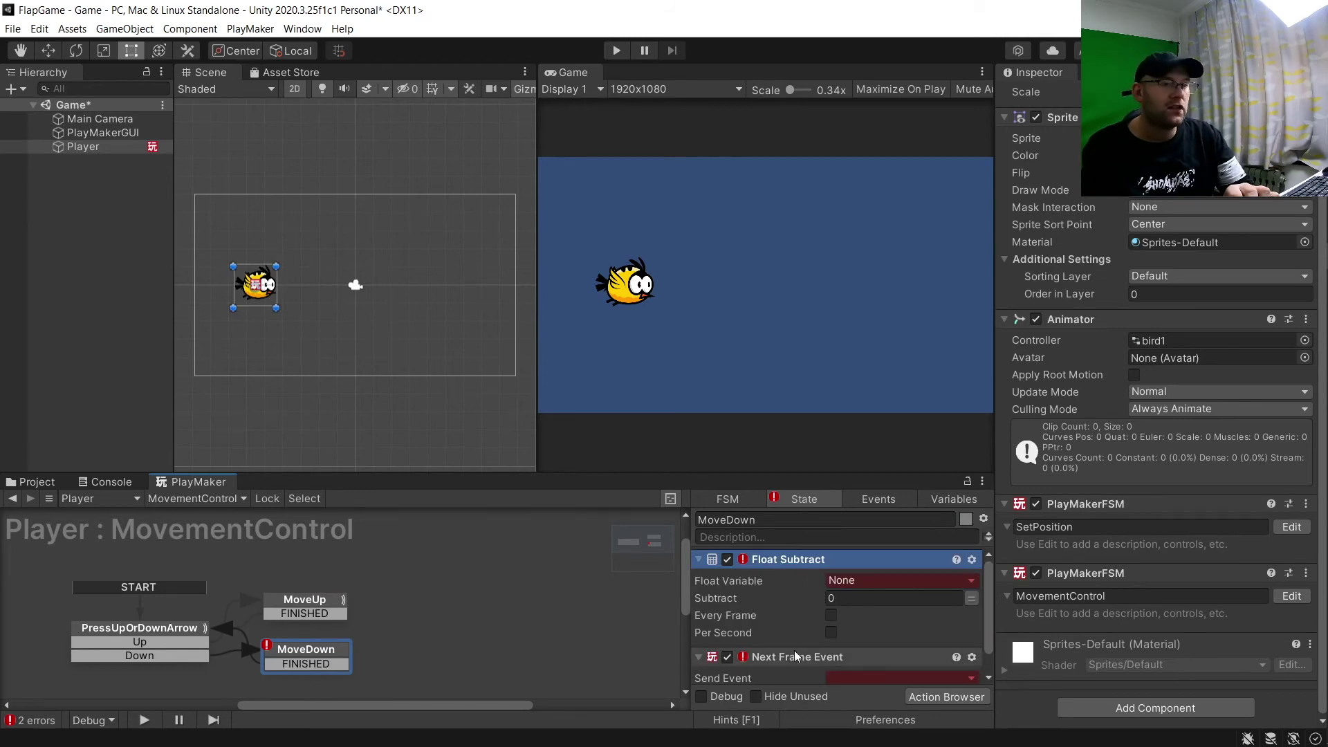
{"action": "left_click", "coordinate": [858, 580]}
{"action": "mouse_move", "coordinate": [852, 617]}
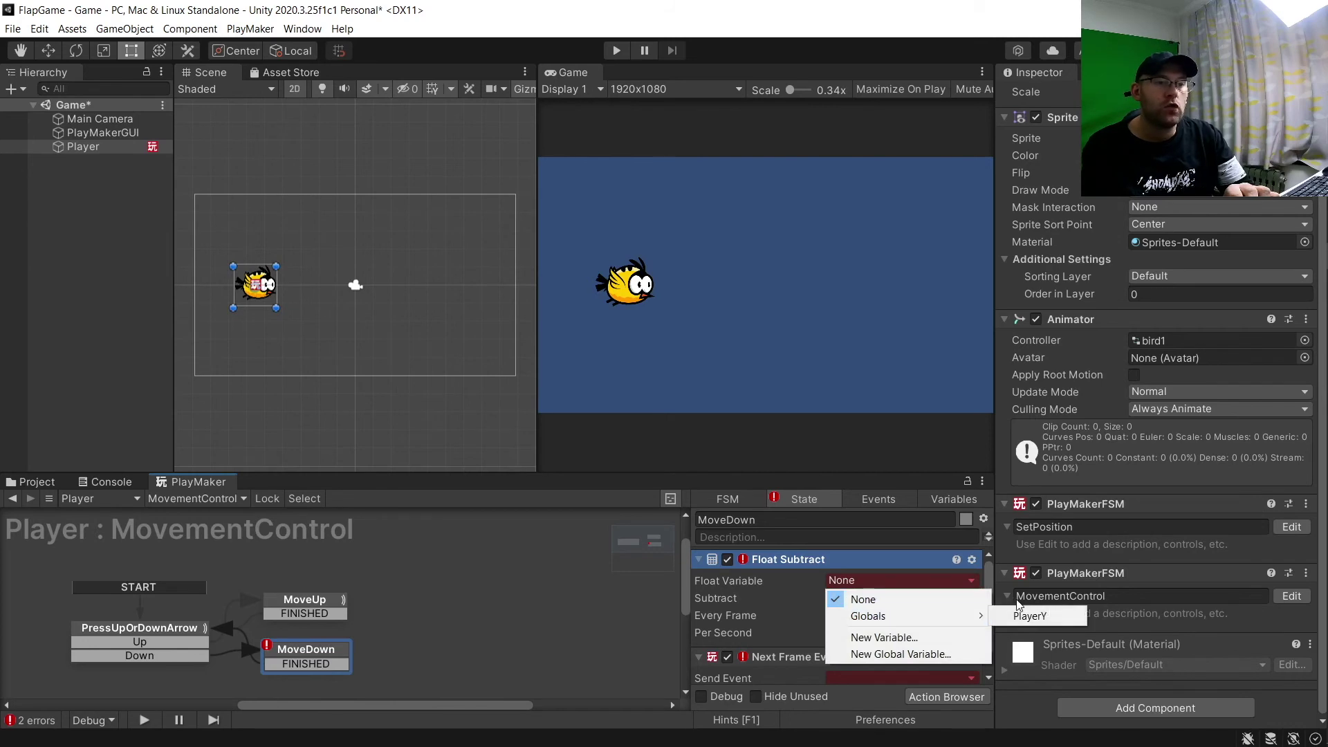
{"action": "left_click", "coordinate": [1022, 616]}
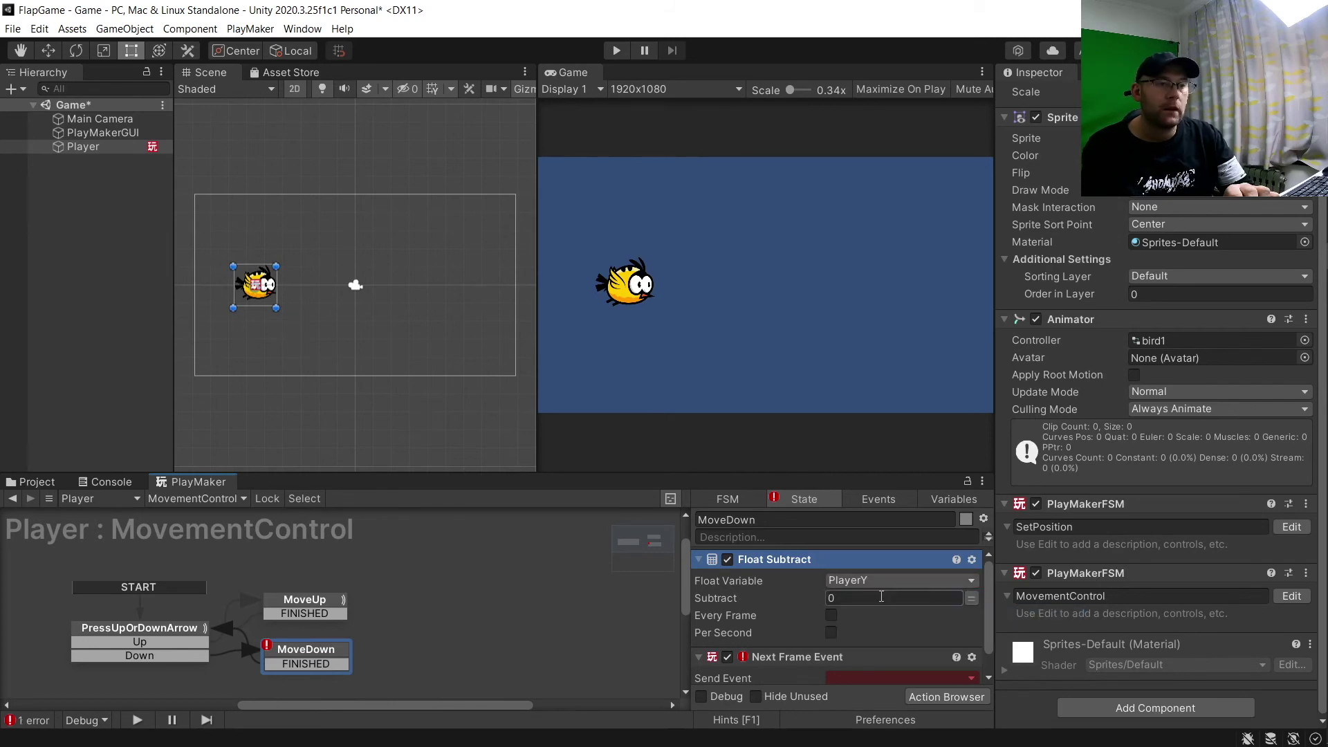
{"action": "left_click", "coordinate": [869, 680]}
{"action": "left_click", "coordinate": [864, 601]}
{"action": "left_click", "coordinate": [562, 618]}
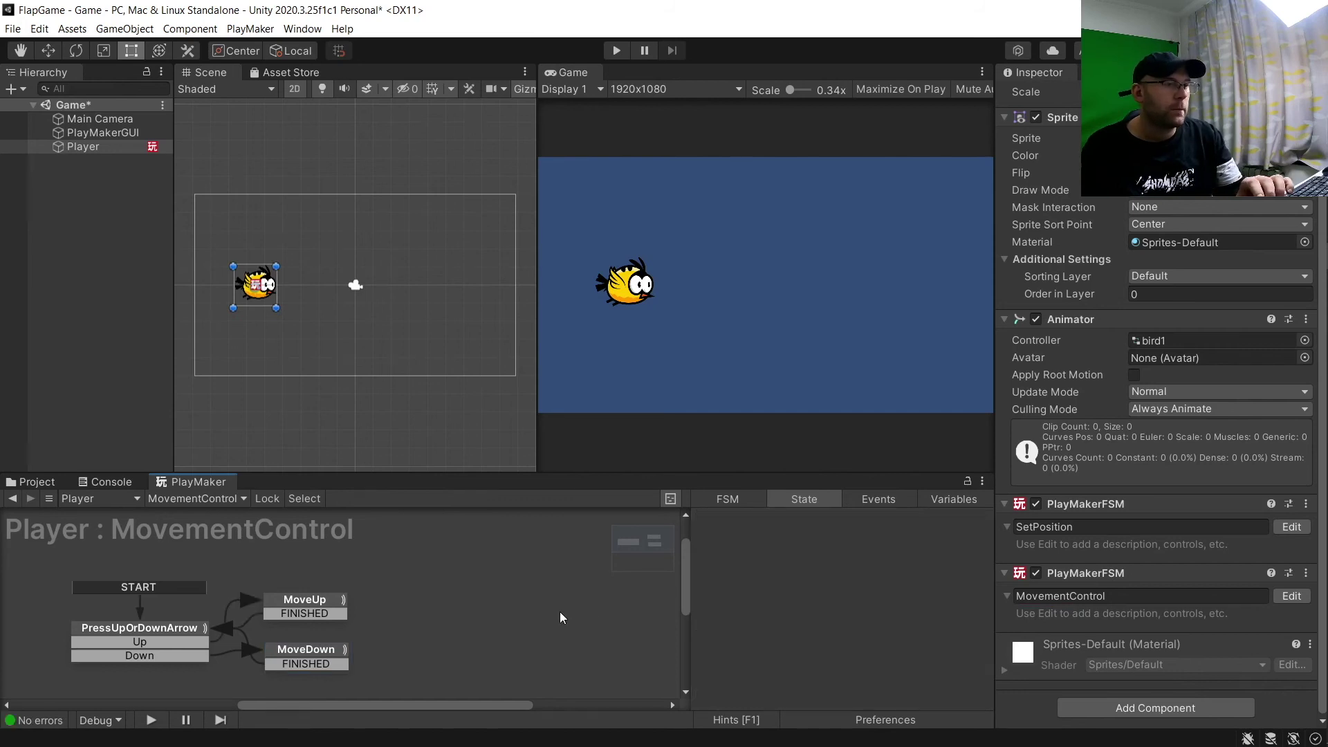
{"action": "left_click", "coordinate": [614, 48]}
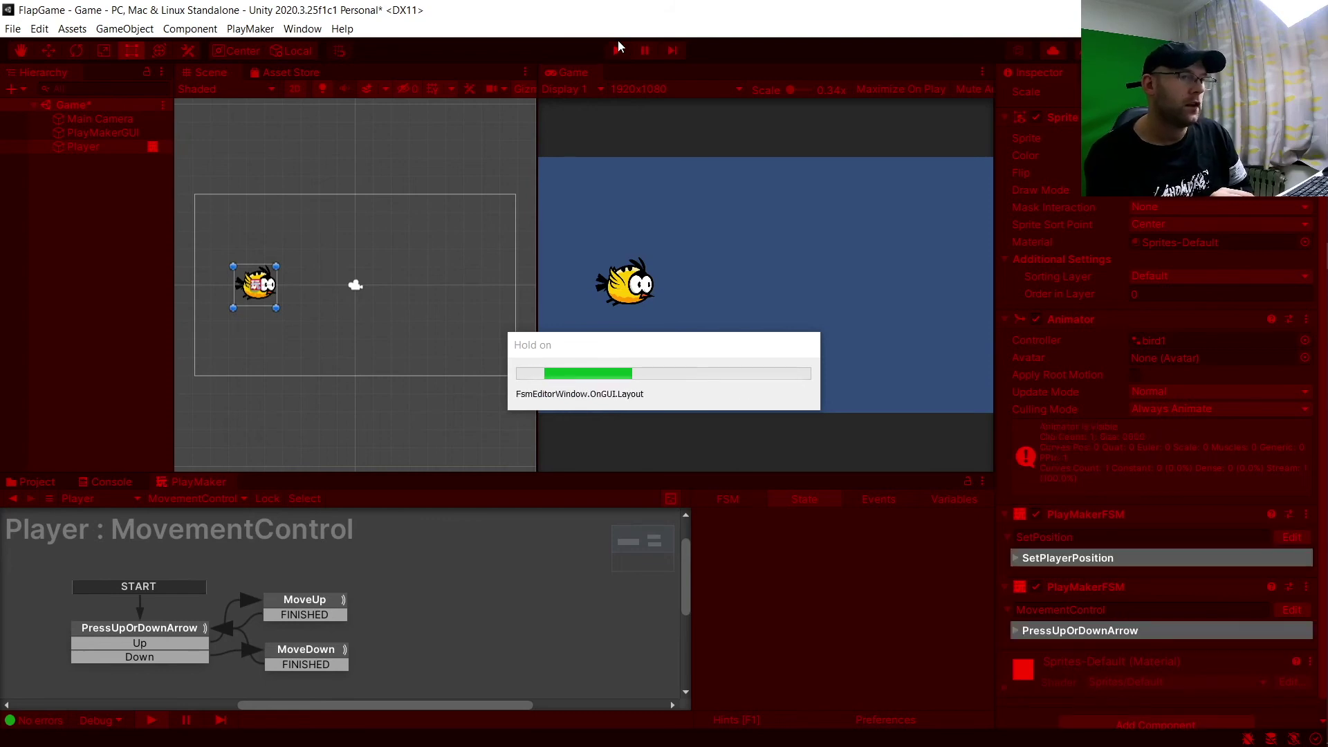
{"action": "key", "text": "Up"}
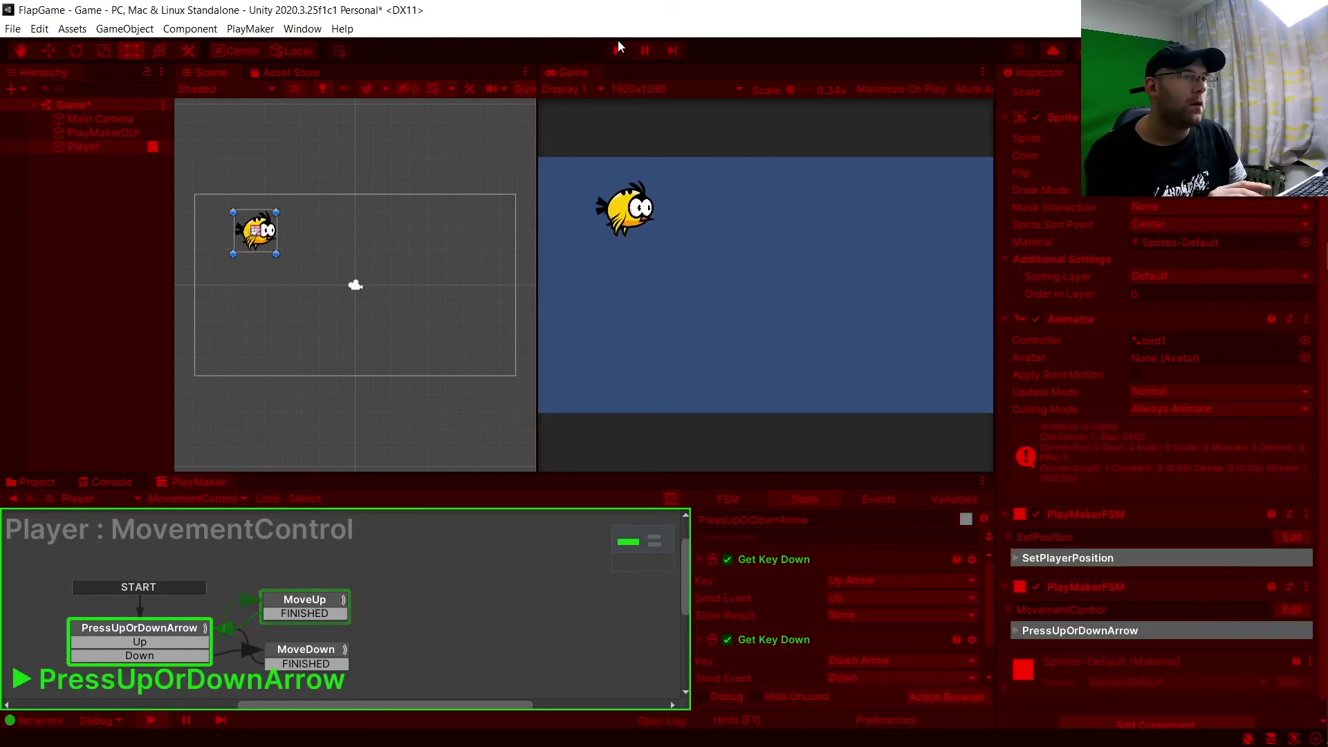
{"action": "key", "text": "Up"}
{"action": "key", "text": "Down"}
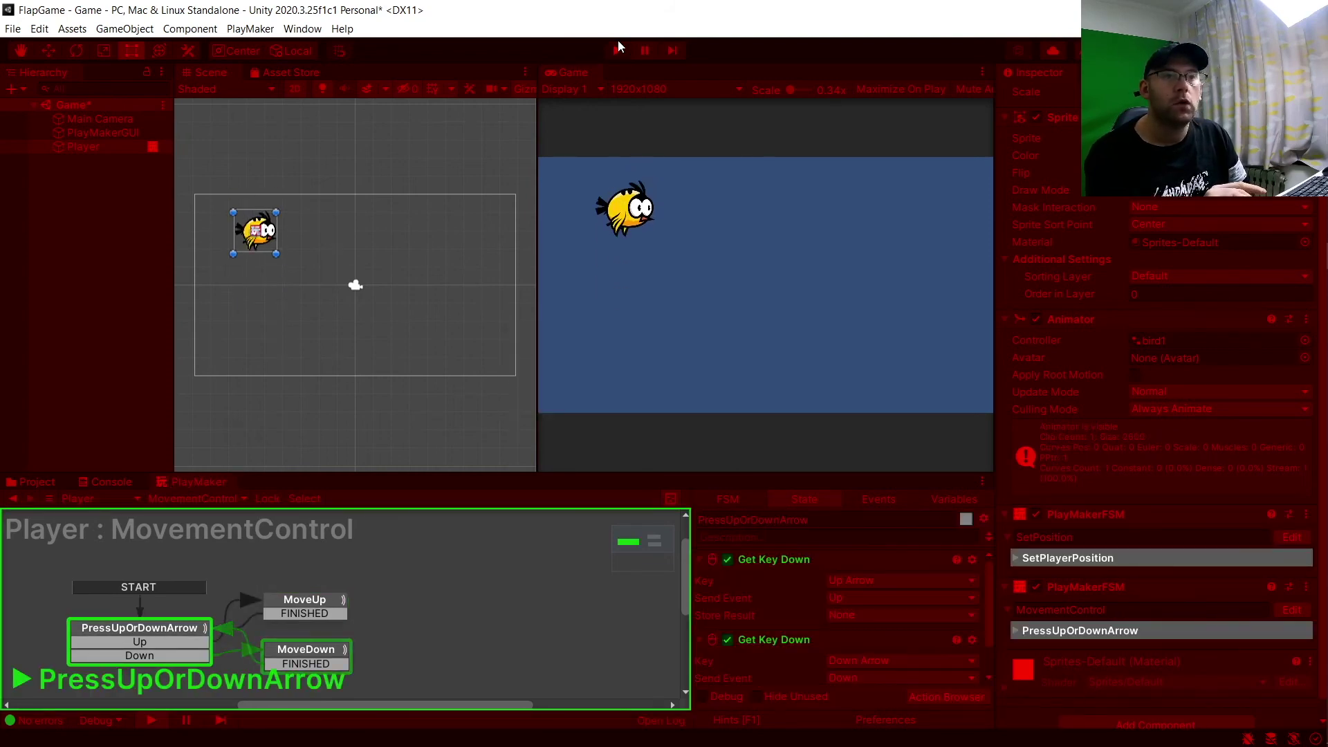
{"action": "key", "text": "Down"}
{"action": "key", "text": "Down"}
{"action": "key", "text": "Up"}
{"action": "key", "text": "Up"}
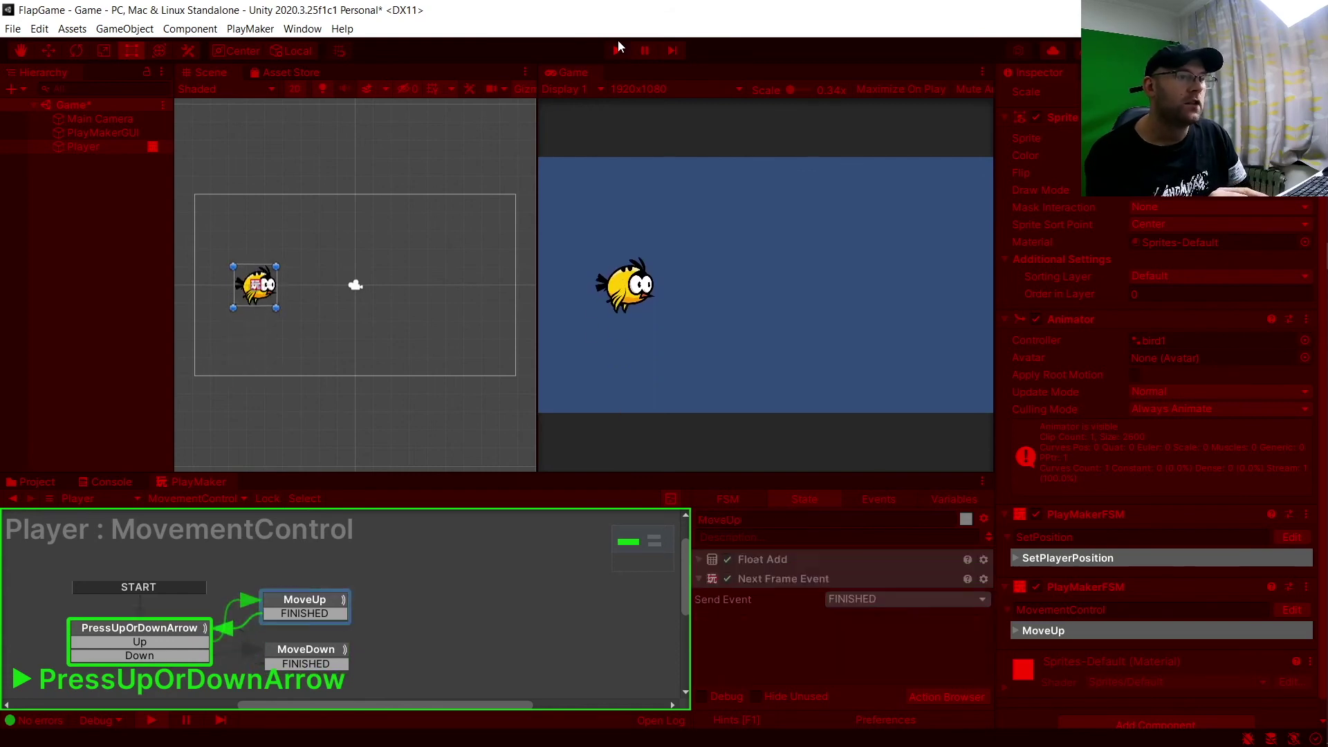
{"action": "key", "text": "Up"}
{"action": "key", "text": "Up"}
{"action": "key", "text": "Up"}
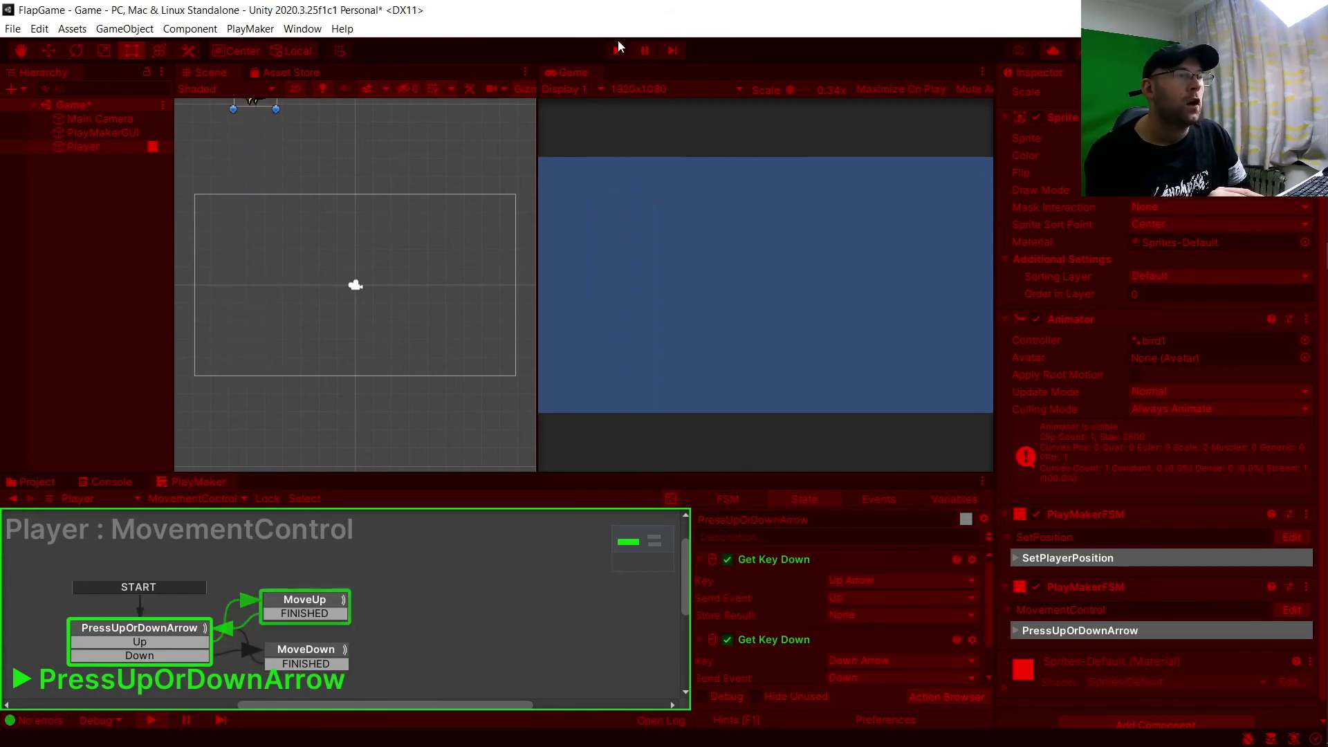
{"action": "left_click", "coordinate": [618, 48]}
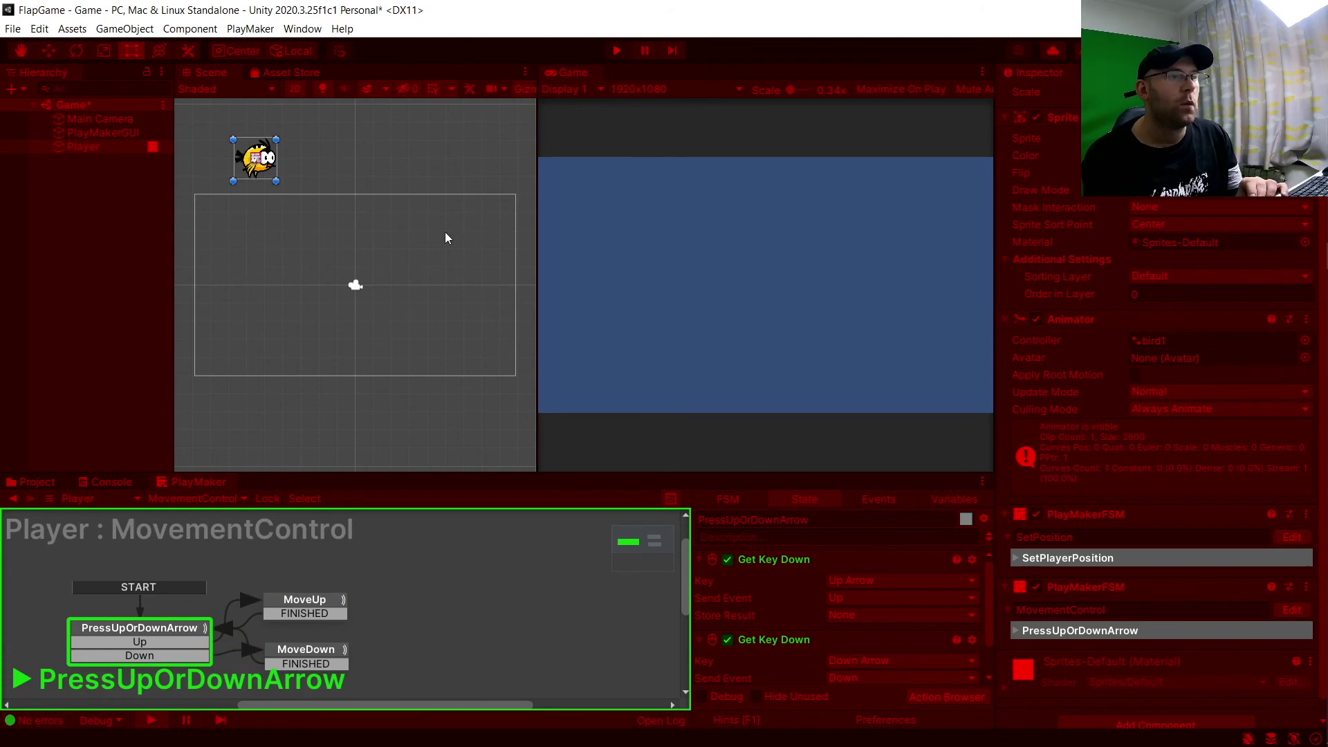
{"action": "key", "text": "Down"}
{"action": "key", "text": "Down"}
{"action": "key", "text": "Down"}
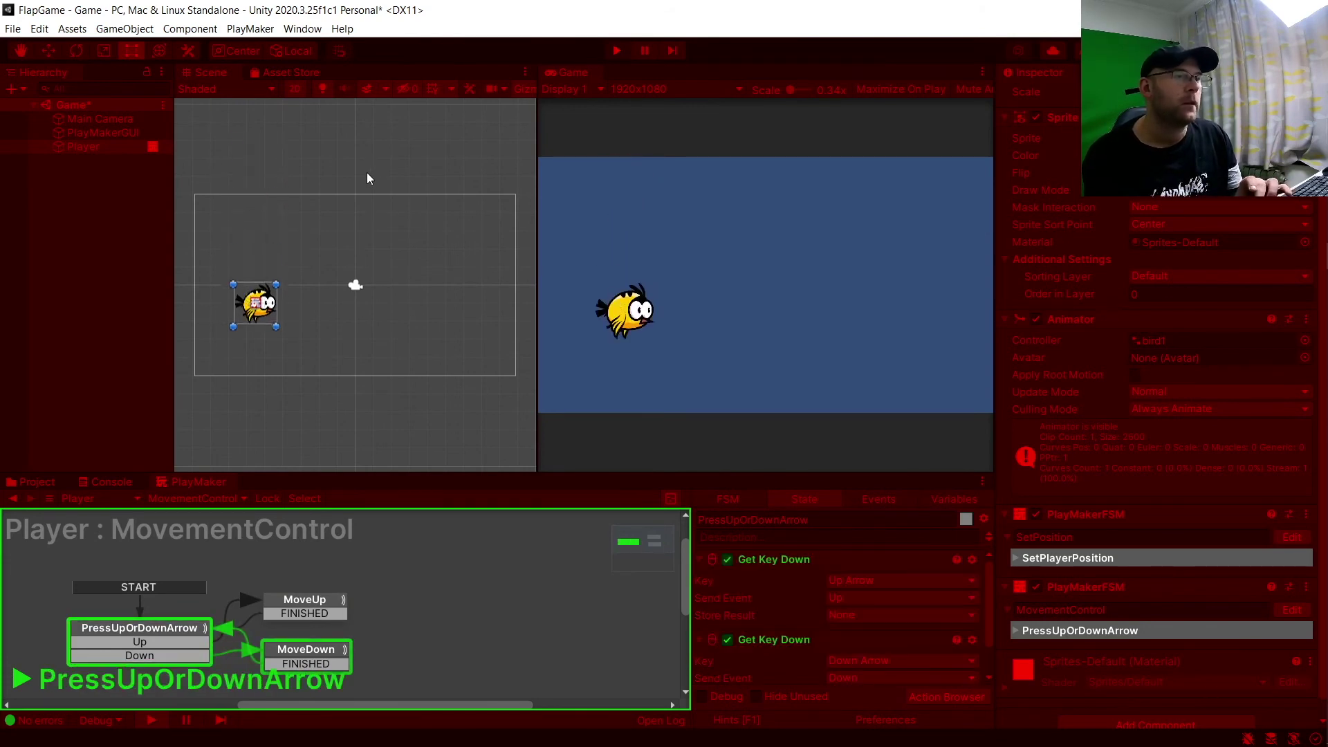
{"action": "key", "text": "Down"}
{"action": "key", "text": "Down"}
{"action": "key", "text": "Up"}
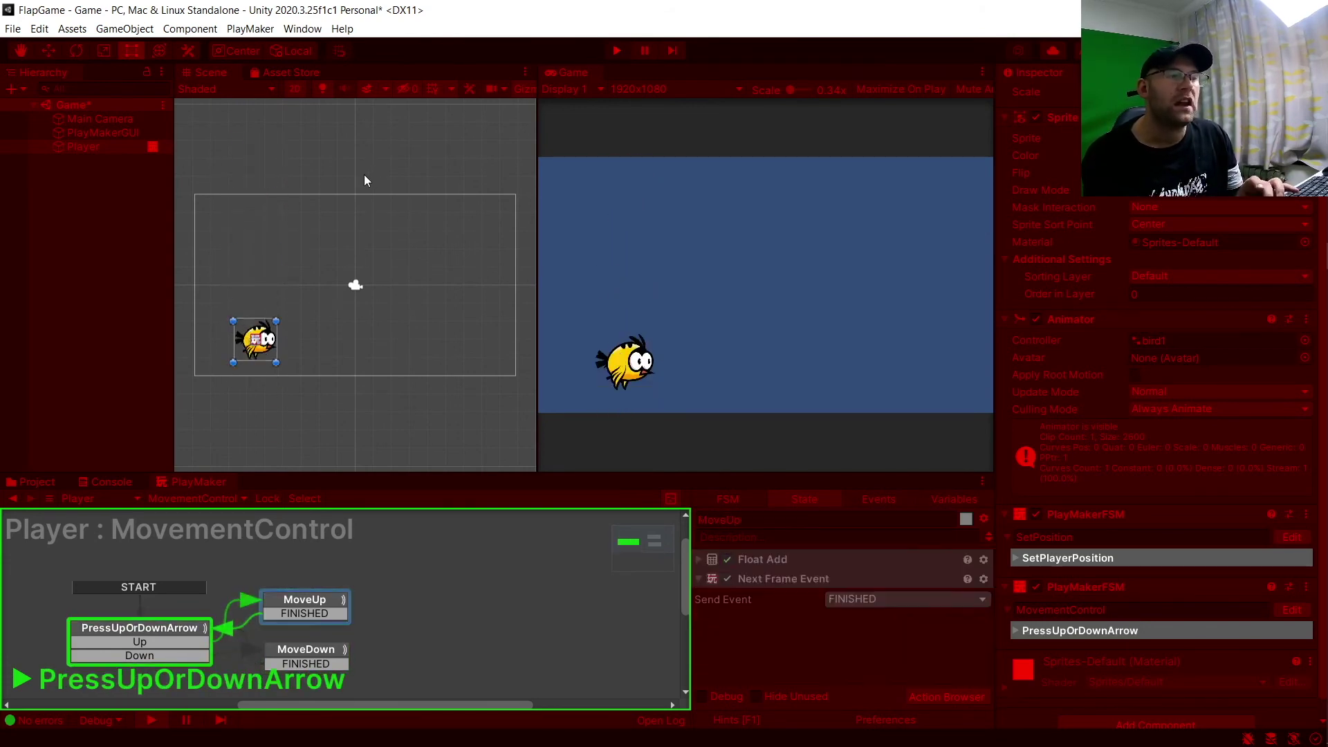
{"action": "key", "text": "Up"}
- Stop the test run and add a new state named LockPosition beside MoveUp and MoveDown
{"action": "left_click", "coordinate": [616, 50]}
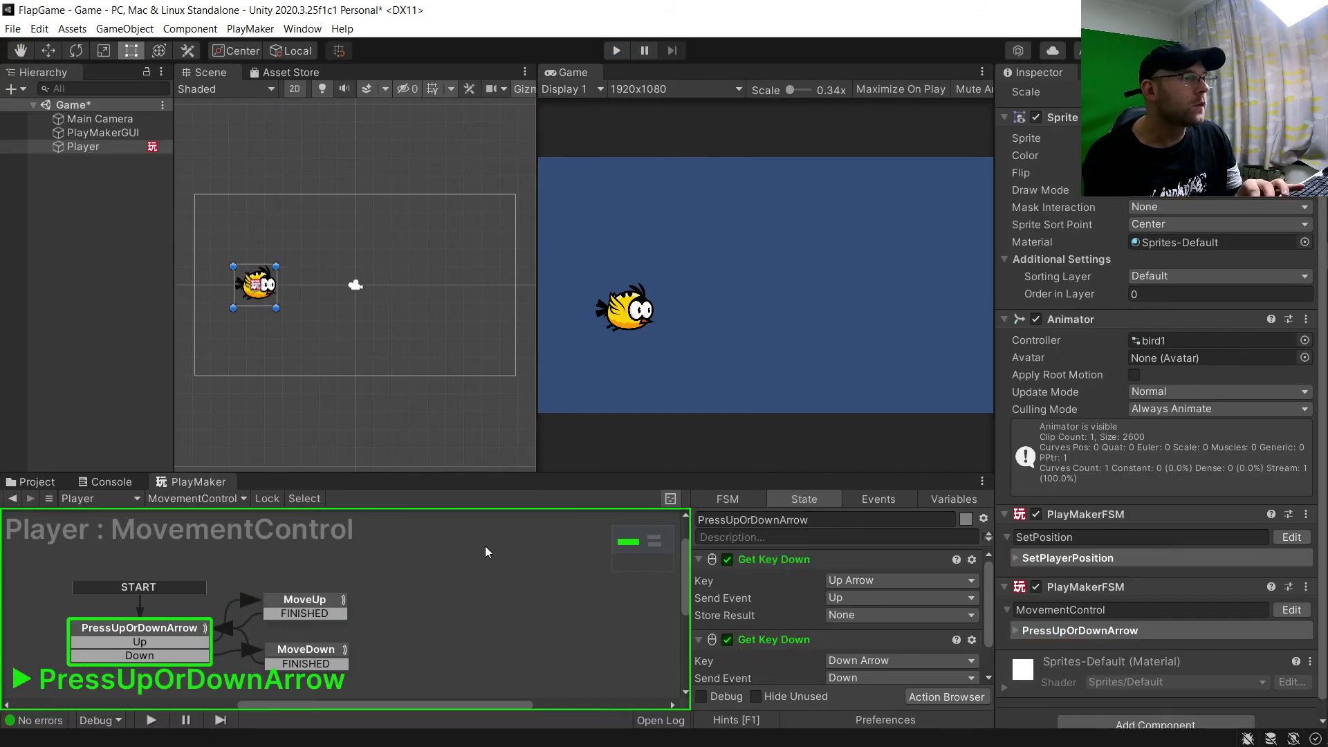
{"action": "right_click", "coordinate": [380, 623]}
{"action": "left_click", "coordinate": [415, 439]}
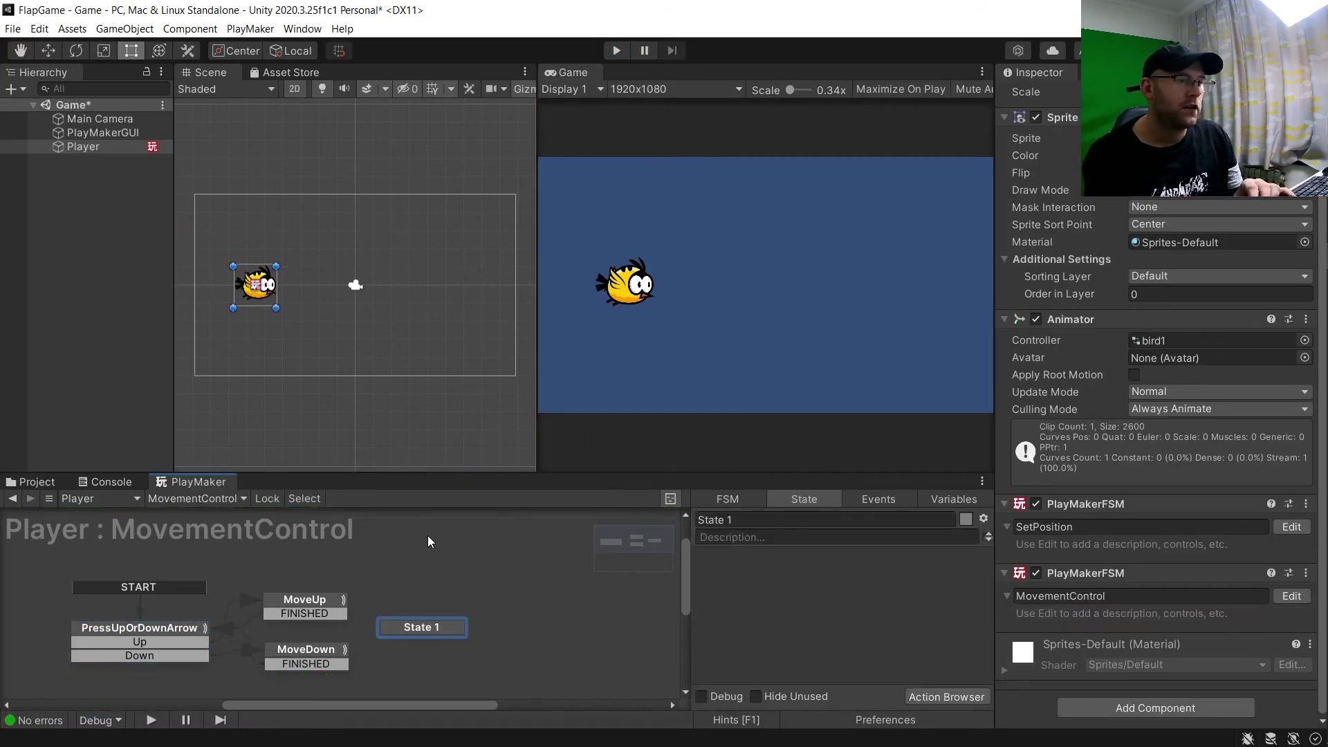
{"action": "left_click_drag", "start_coordinate": [432, 636], "coordinate": [448, 620]}
{"action": "left_click", "coordinate": [737, 520]}
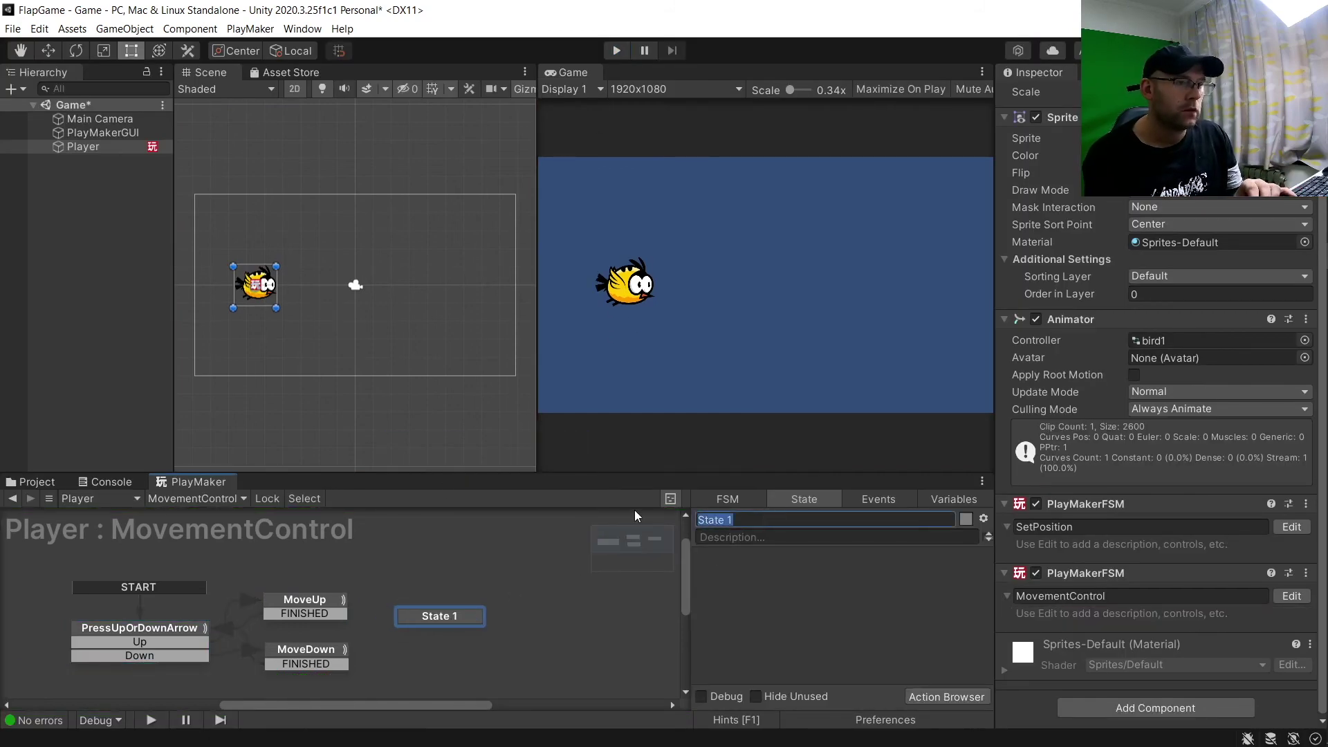
{"action": "type", "text": "LockPo"}
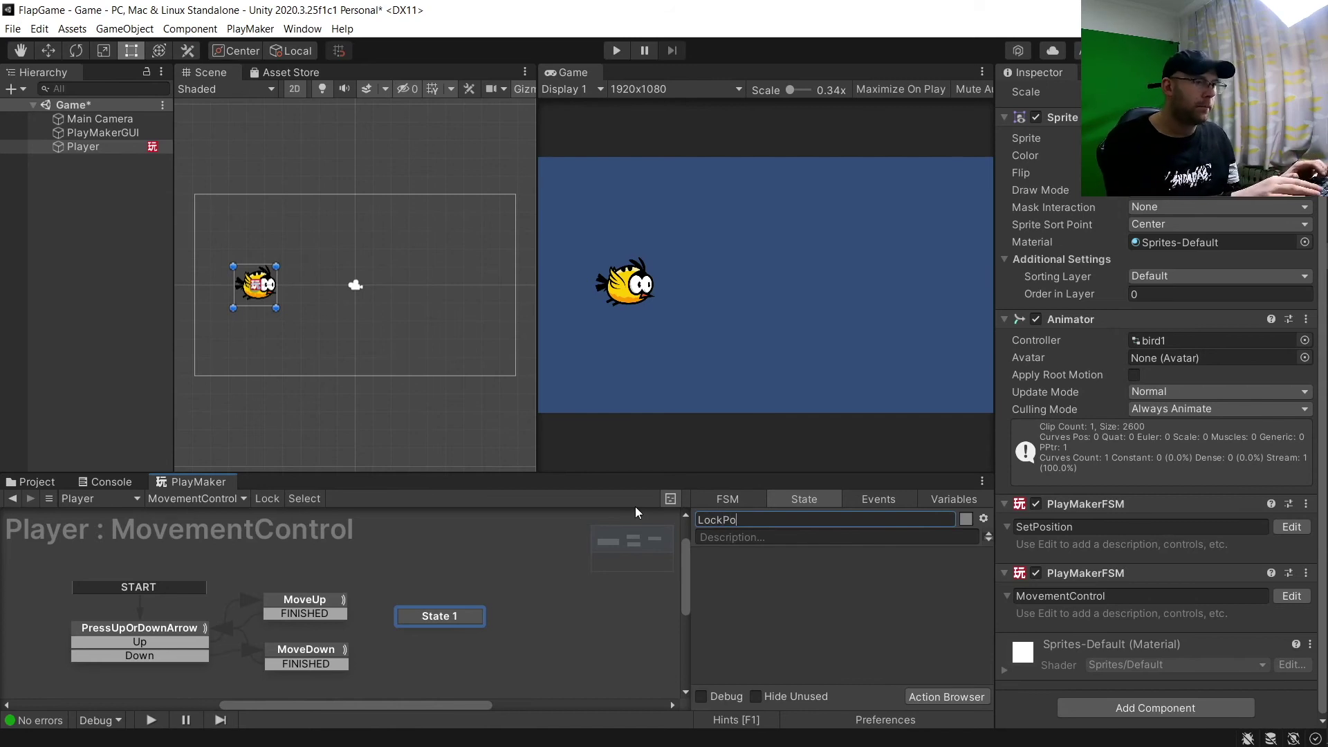
{"action": "type", "text": "sition"}
{"action": "key", "text": "Return"}
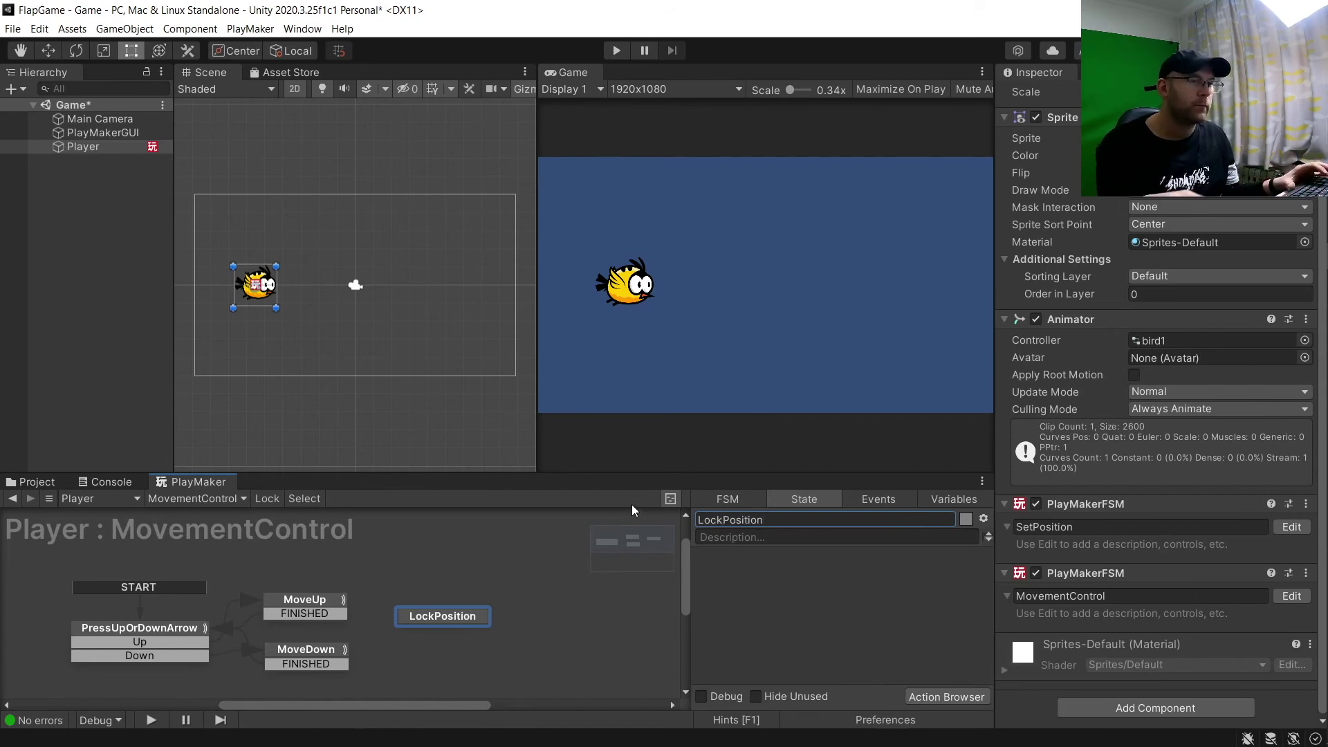
- Route MoveUp and MoveDown FINISHED into LockPosition, and its FINISHED back to PressUpOrDownArrow
{"action": "left_click_drag", "start_coordinate": [269, 617], "coordinate": [413, 618]}
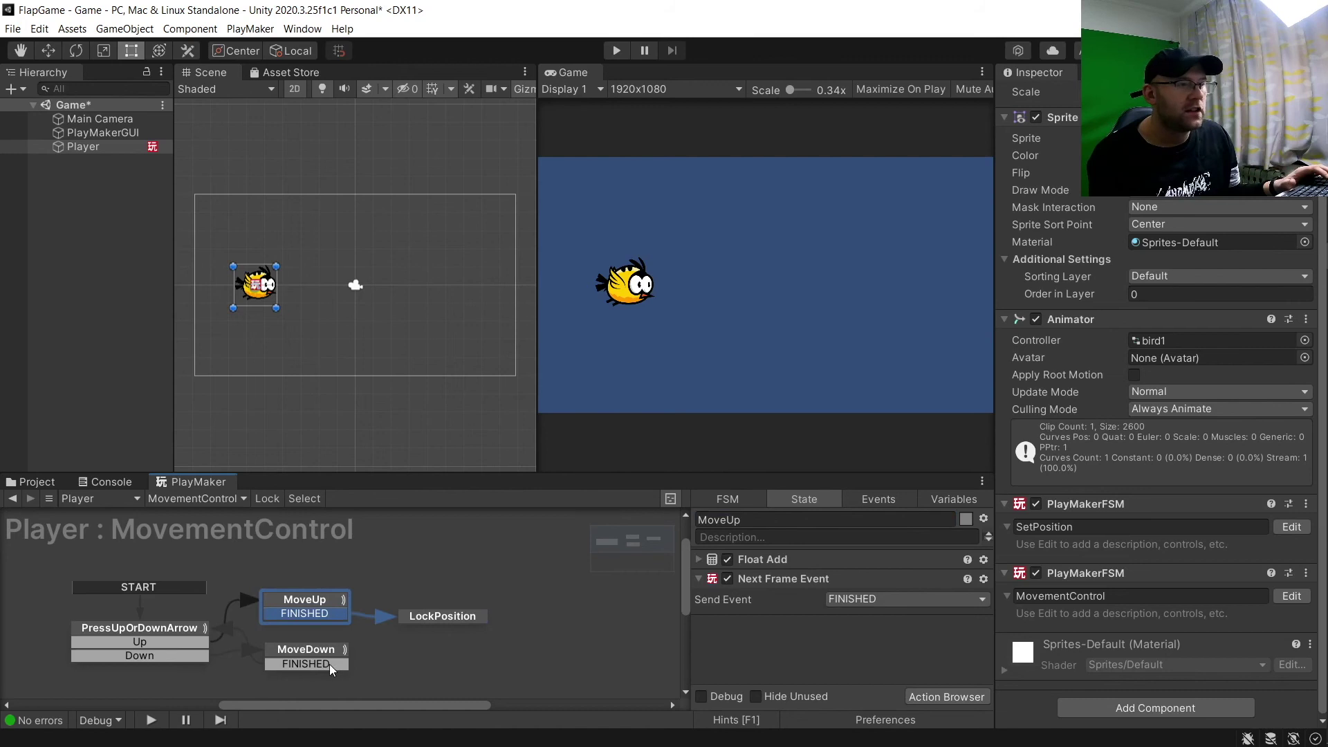
{"action": "left_click_drag", "start_coordinate": [329, 664], "coordinate": [434, 625]}
{"action": "right_click", "coordinate": [435, 617]}
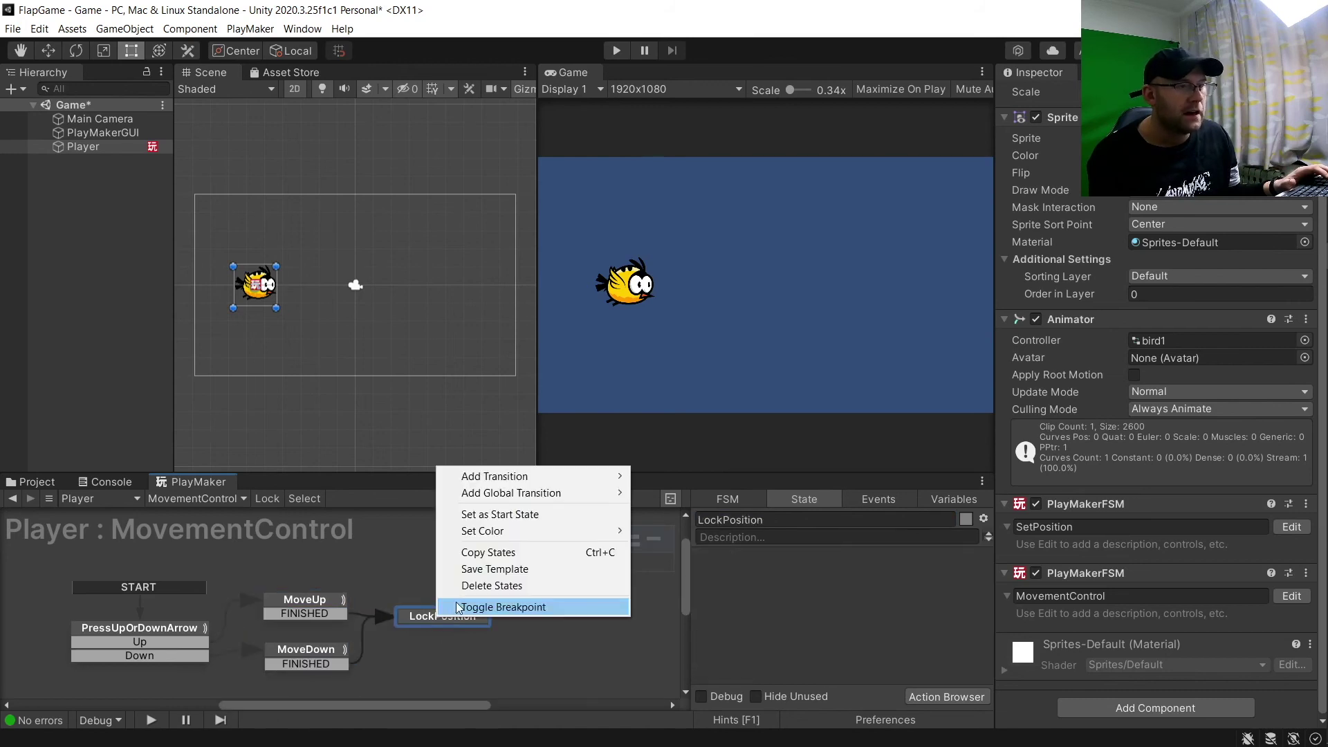
{"action": "mouse_move", "coordinate": [544, 478]}
{"action": "mouse_move", "coordinate": [675, 526]}
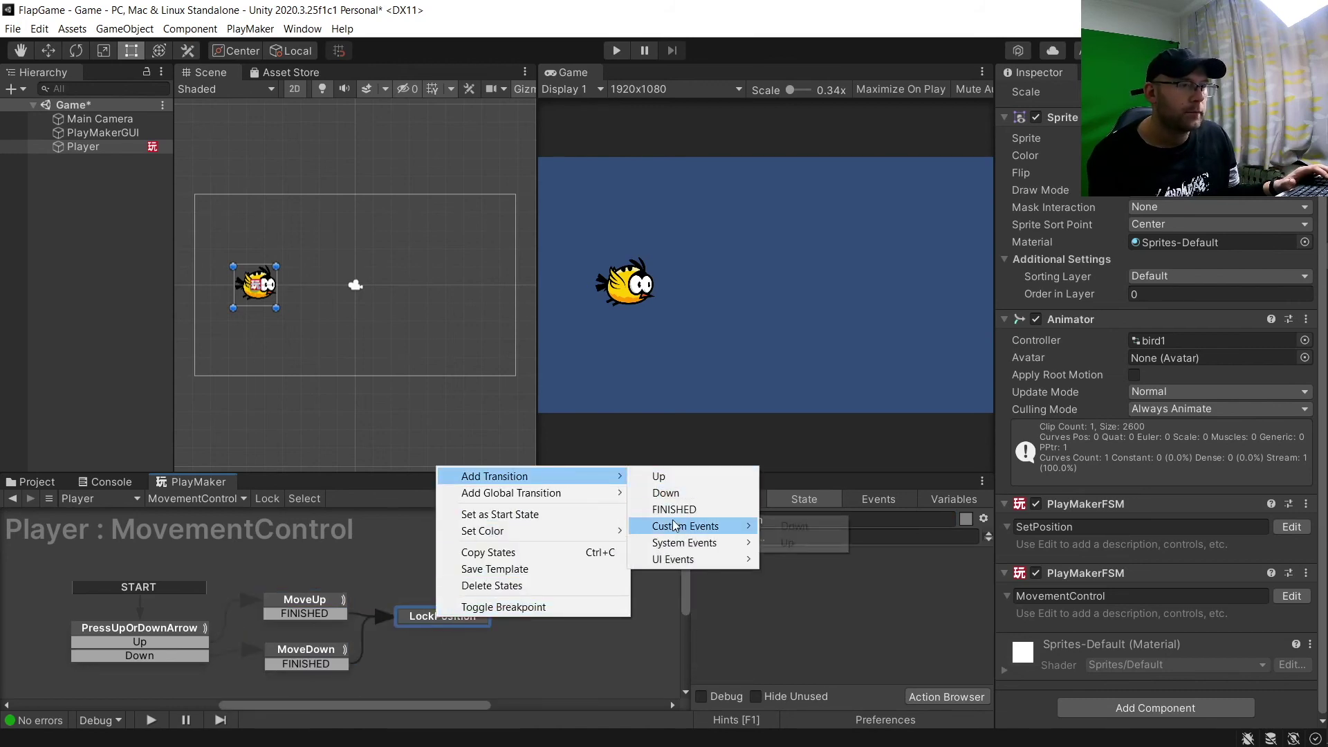
{"action": "left_click", "coordinate": [674, 510]}
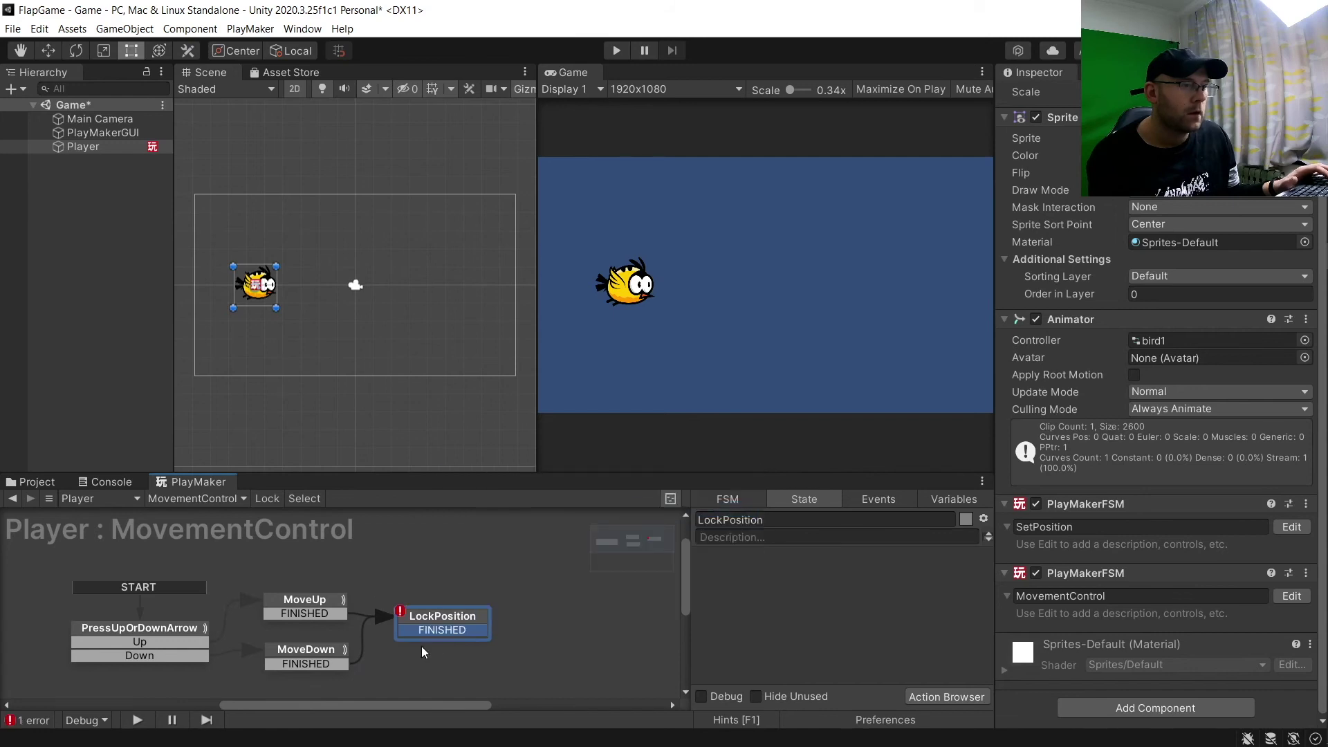
{"action": "left_click_drag", "start_coordinate": [438, 632], "coordinate": [230, 634]}
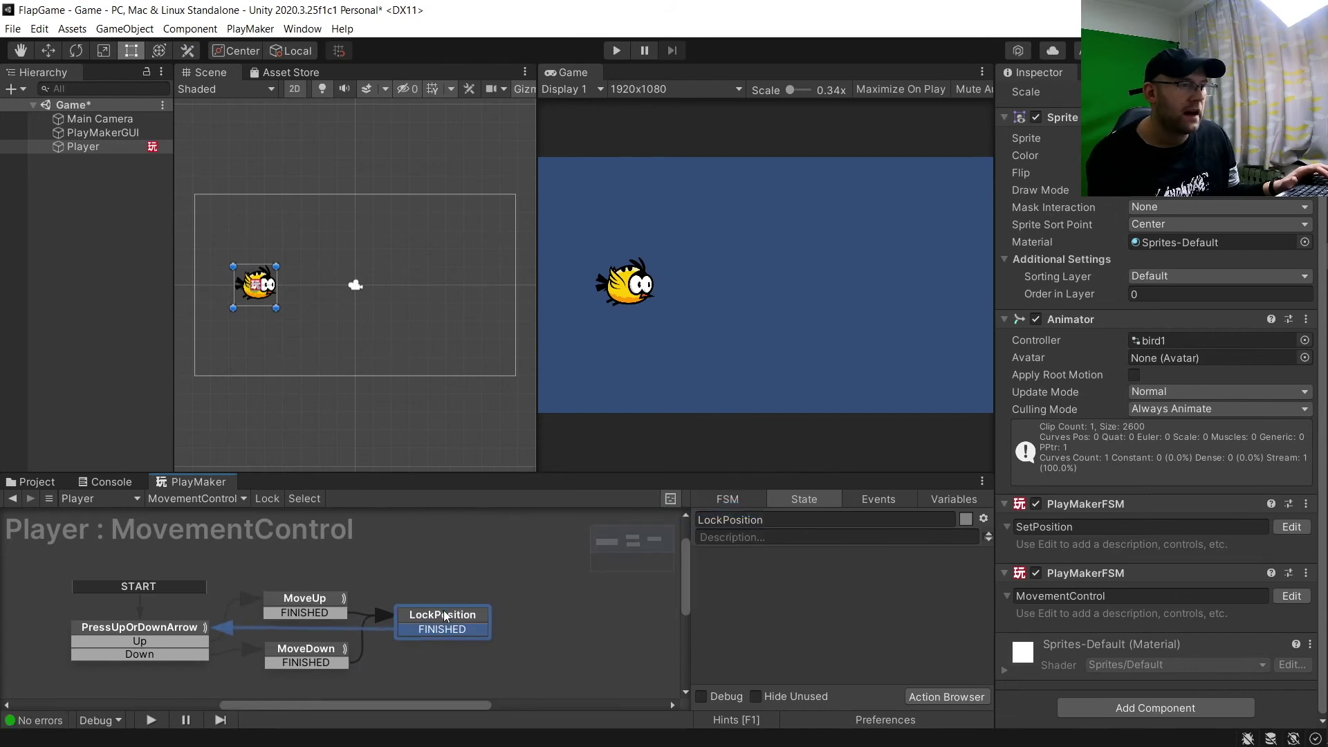
{"action": "left_click_drag", "start_coordinate": [442, 615], "coordinate": [479, 613]}
{"action": "left_click", "coordinate": [959, 696]}
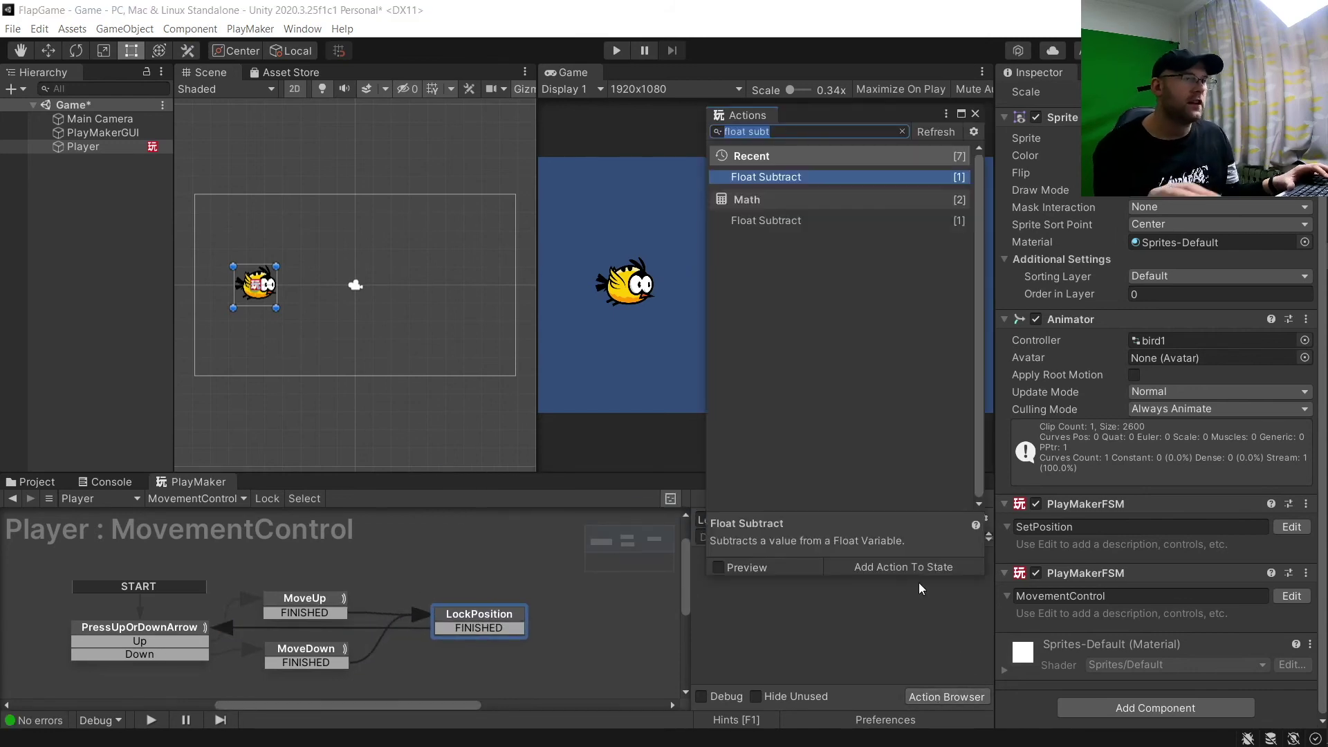
- Search for and add Next Frame Event and Float Clamp actions to LockPosition
{"action": "type", "text": "next frame"}
{"action": "key", "text": "Return"}
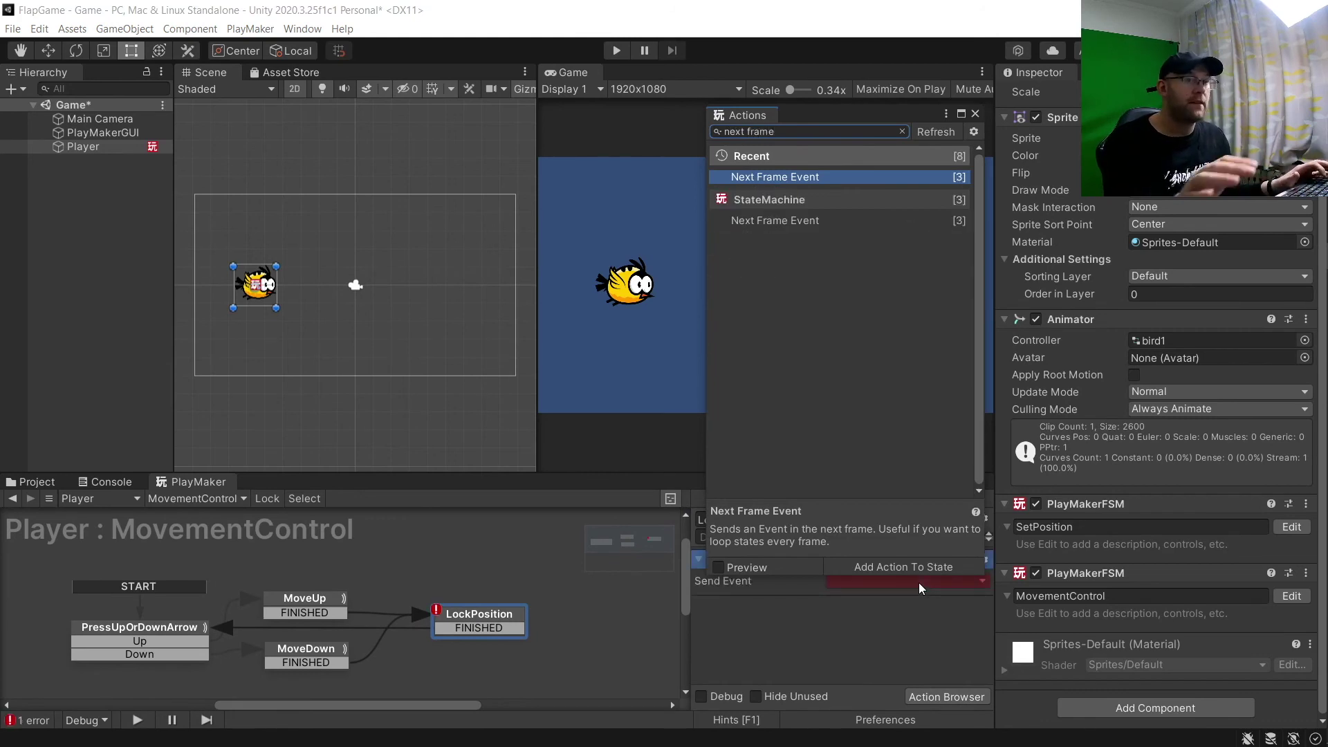
{"action": "left_click", "coordinate": [847, 135]}
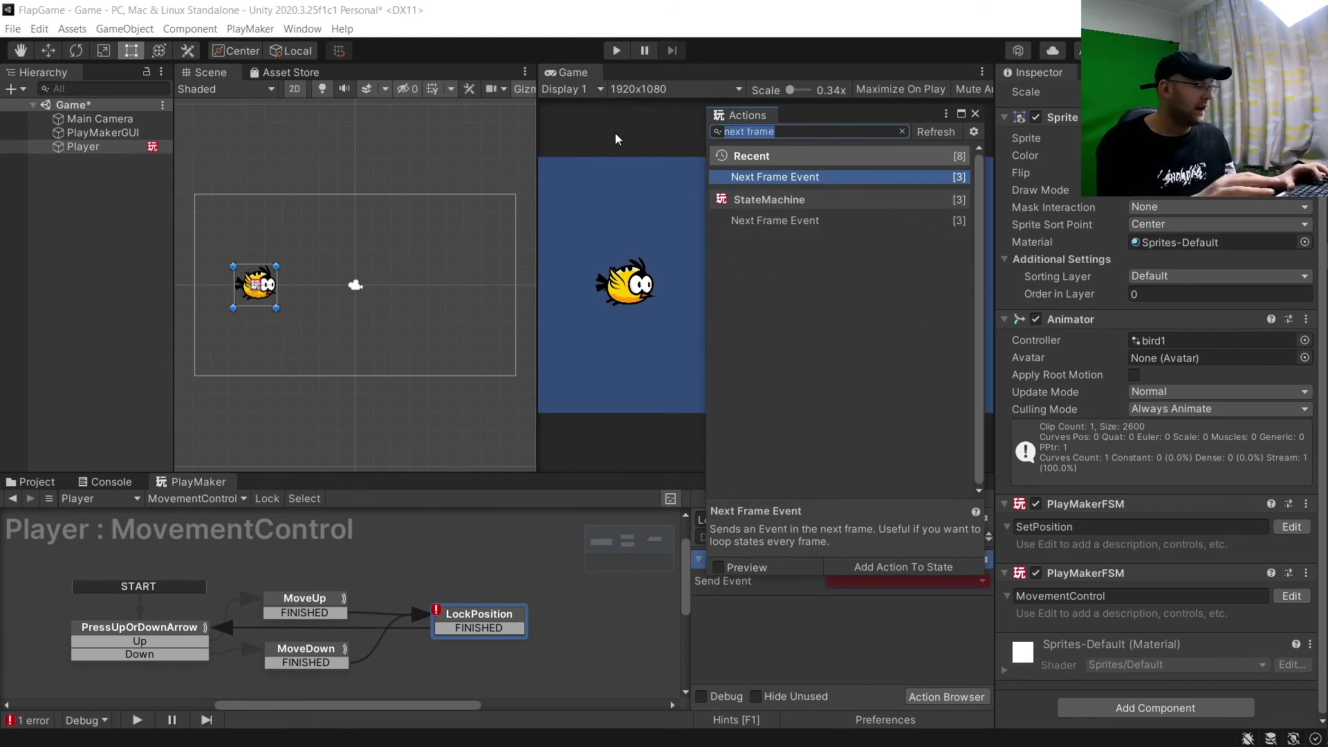
{"action": "type", "text": "float clamp"}
{"action": "key", "text": "Return"}
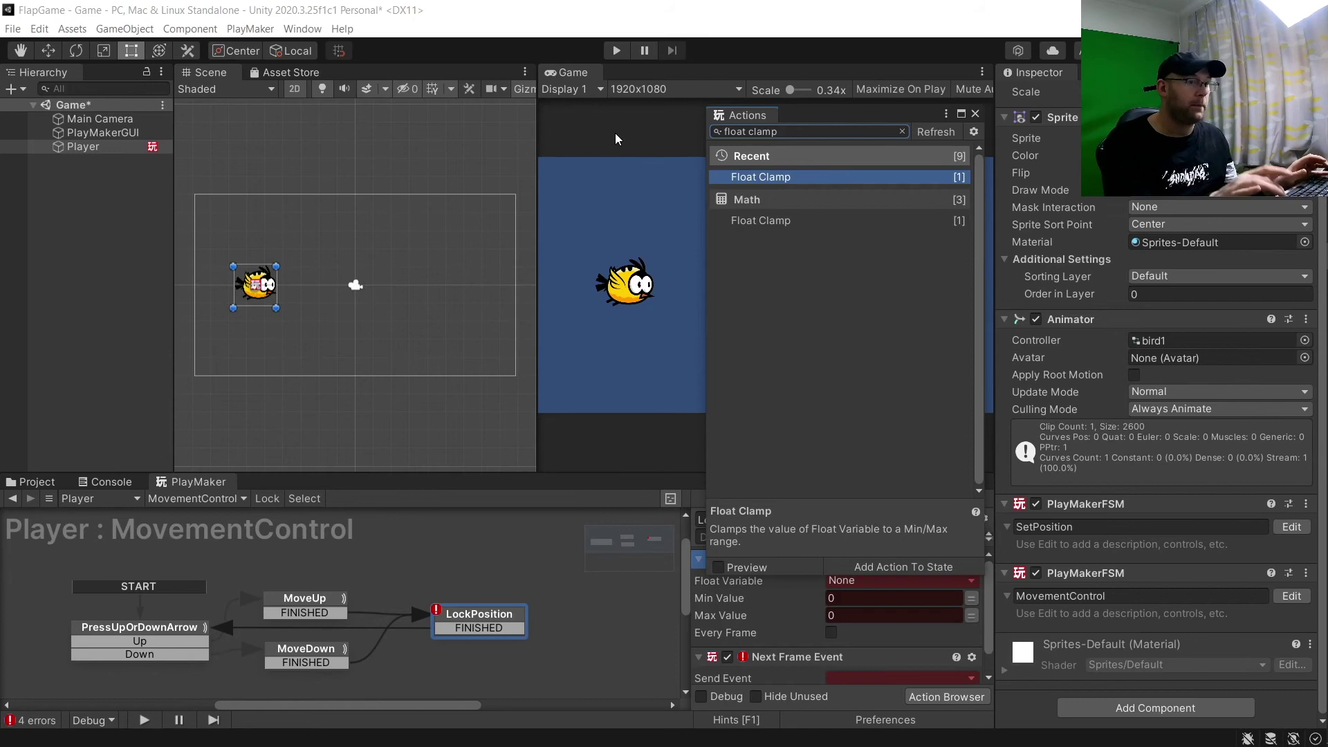
{"action": "left_click", "coordinate": [975, 113]}
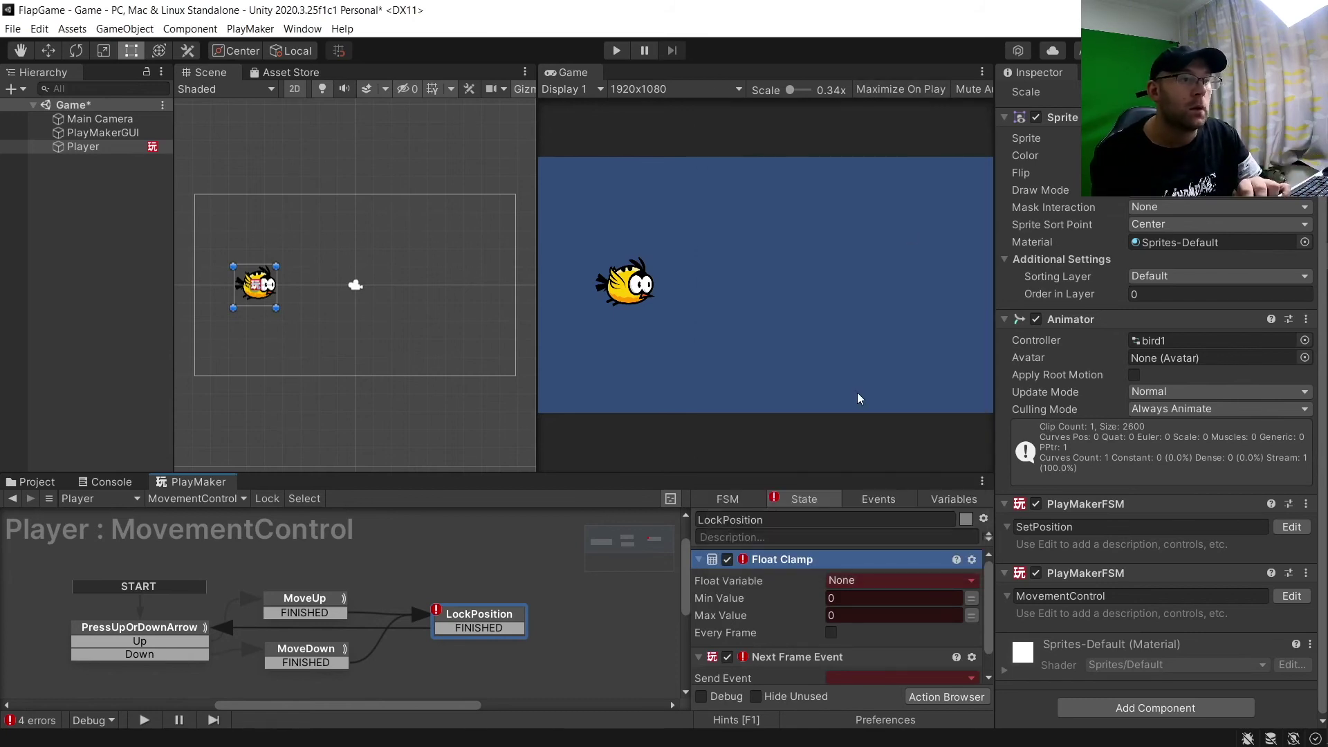
{"action": "left_click", "coordinate": [862, 584]}
- Clamp global PlayerY between -4 and 4, send FINISHED next frame, then start Play mode
{"action": "mouse_move", "coordinate": [871, 617]}
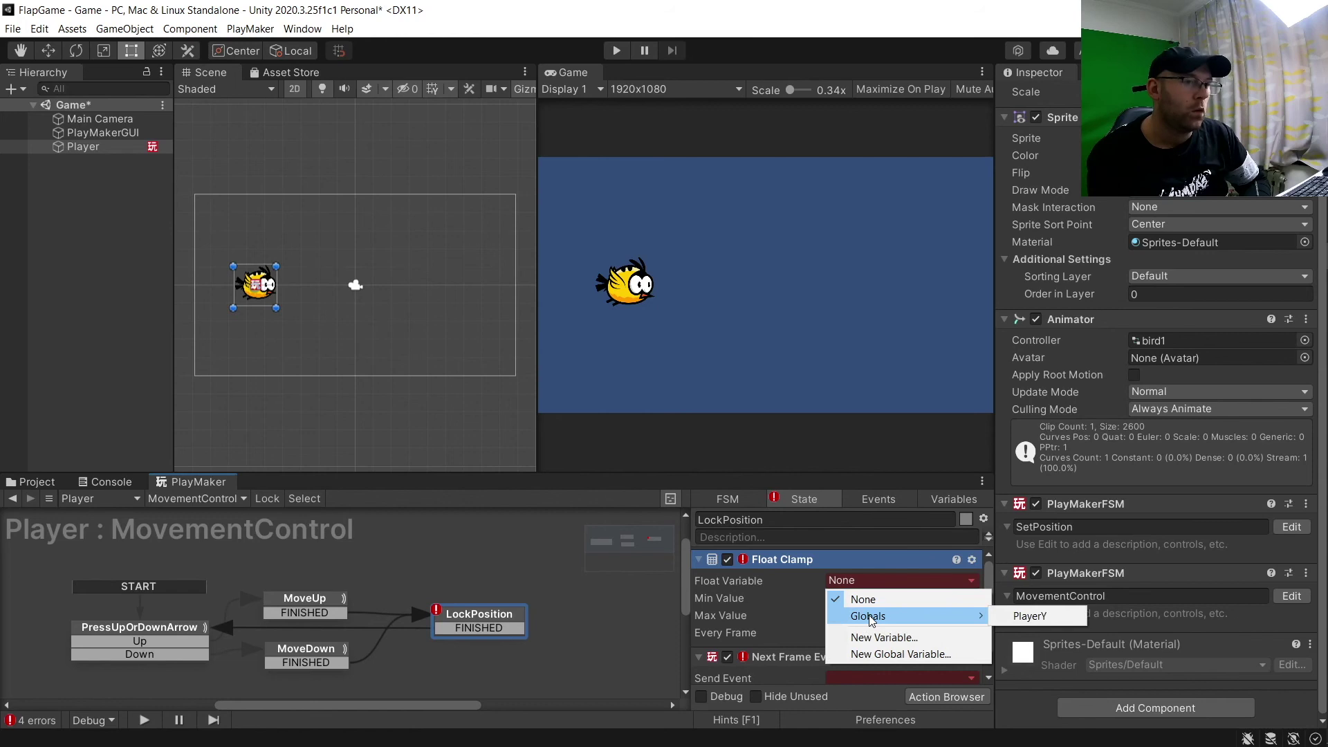
{"action": "left_click", "coordinate": [1031, 616]}
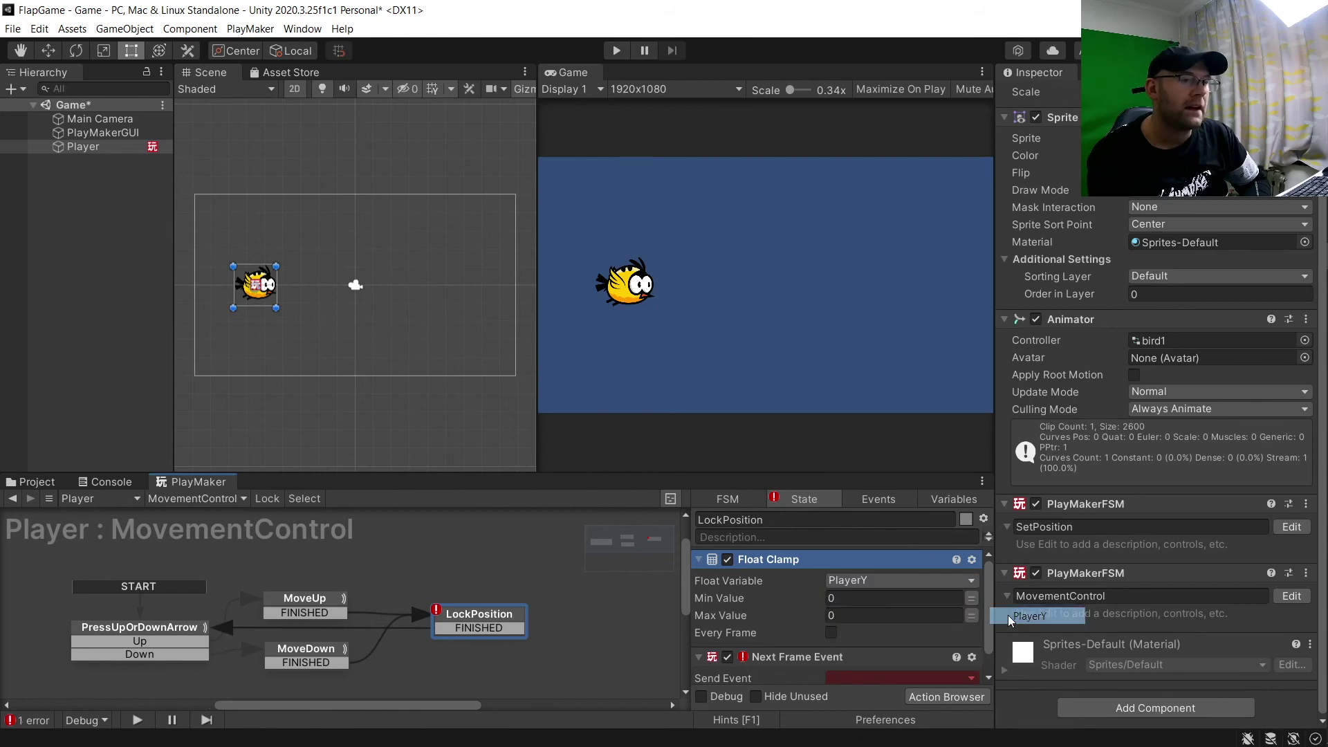
{"action": "left_click", "coordinate": [863, 599]}
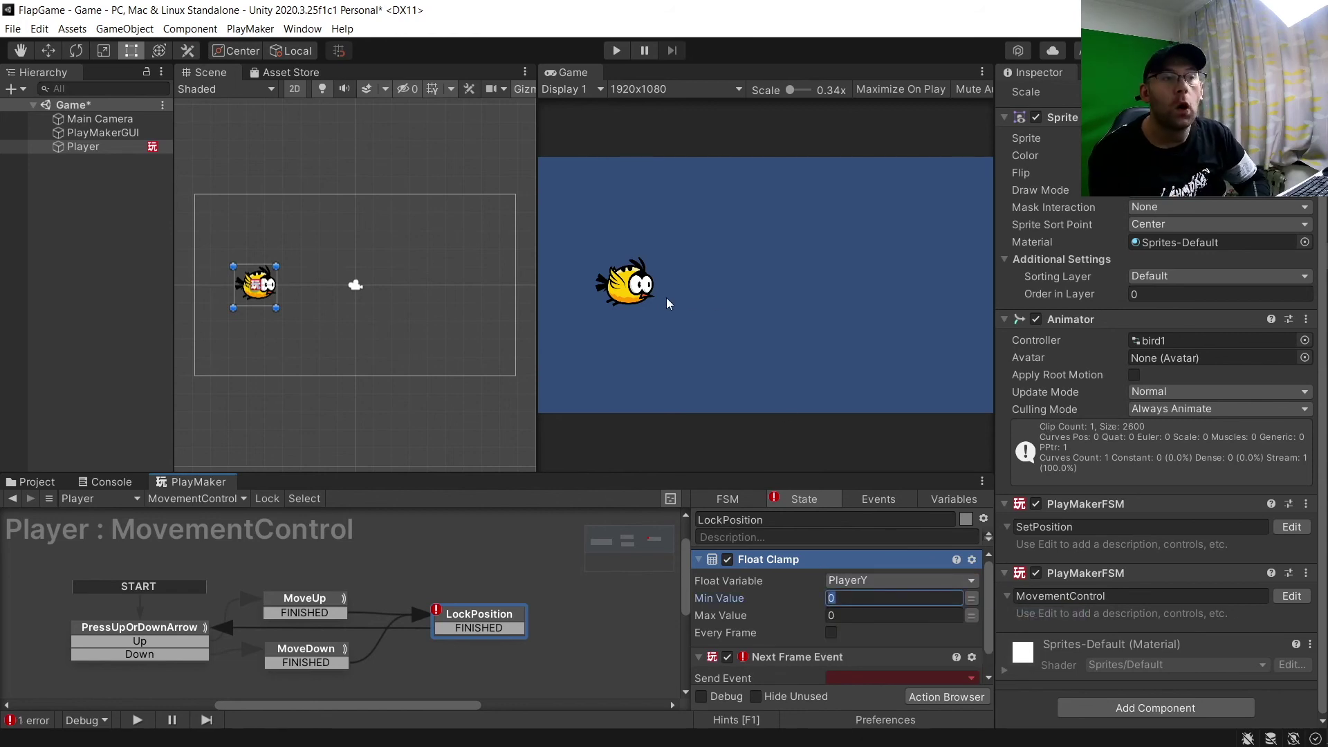
{"action": "type", "text": "-4"}
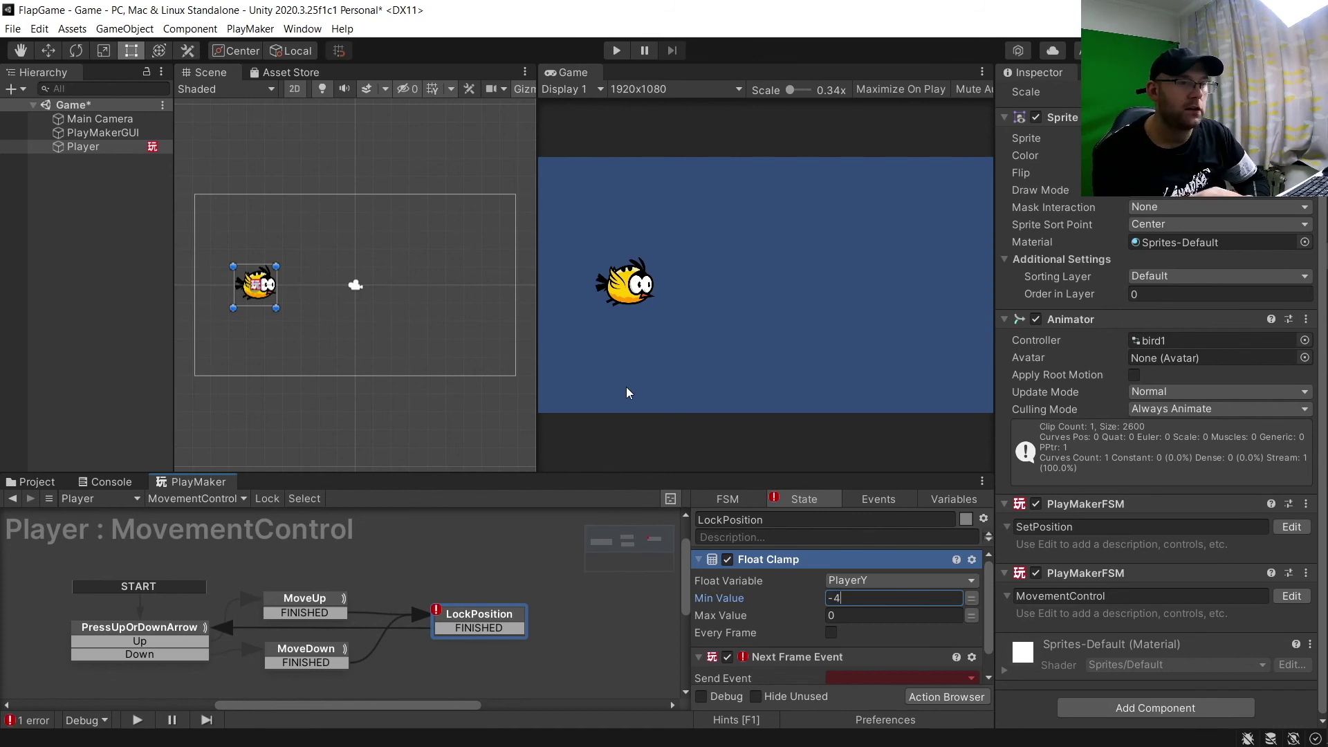
{"action": "left_click", "coordinate": [865, 615]}
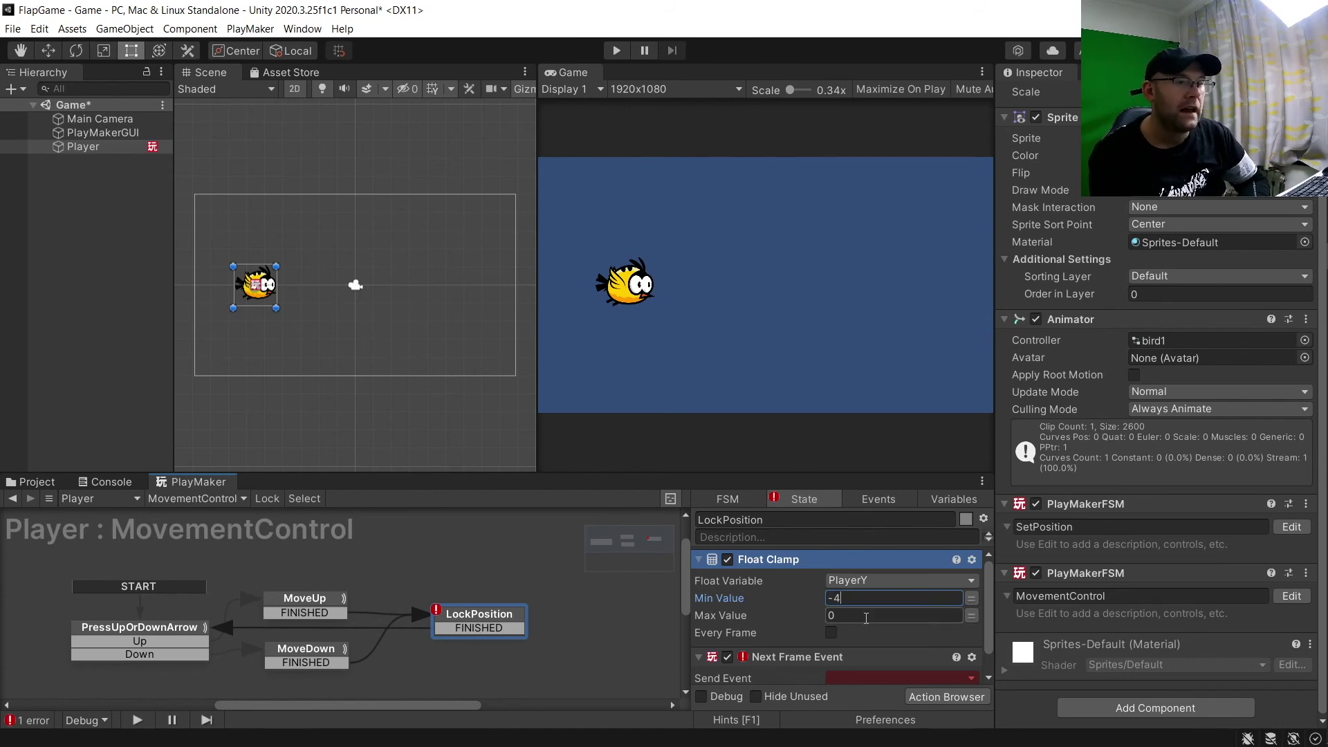
{"action": "left_click", "coordinate": [876, 676]}
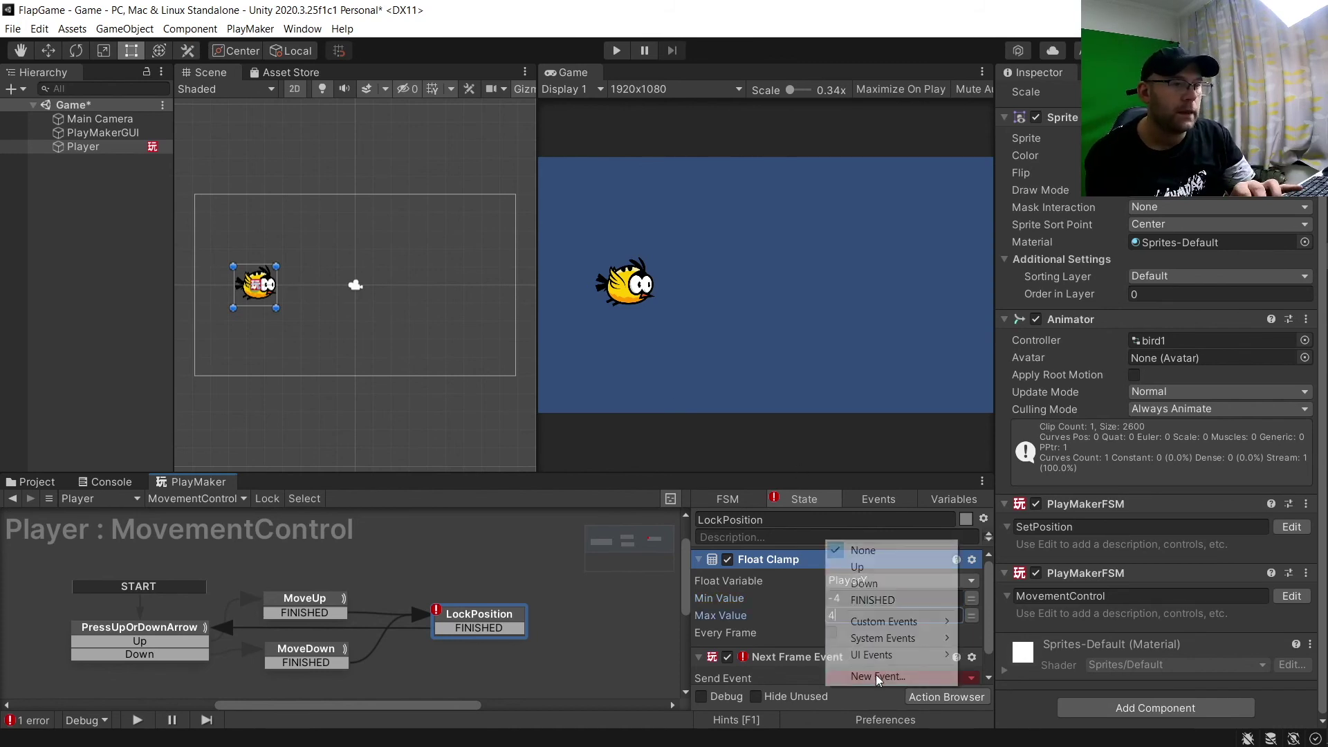
{"action": "left_click", "coordinate": [874, 600]}
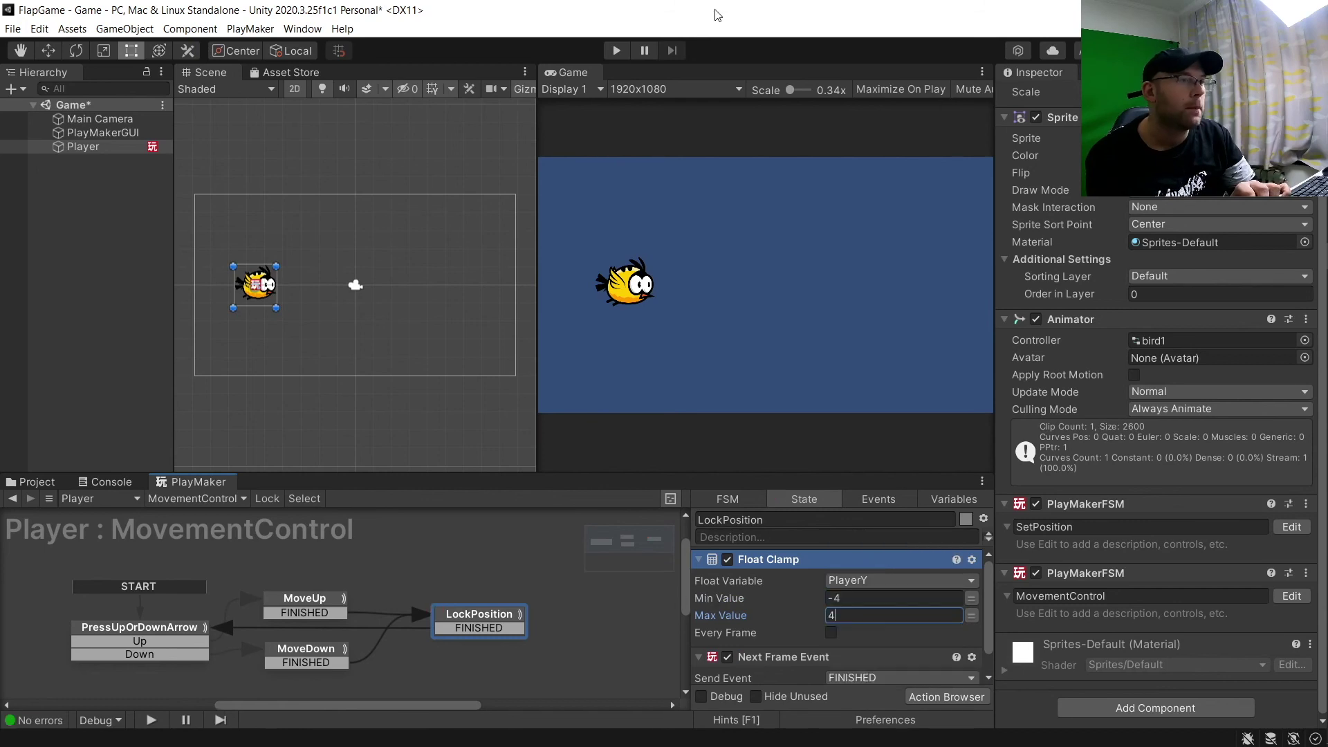
{"action": "left_click", "coordinate": [616, 51]}
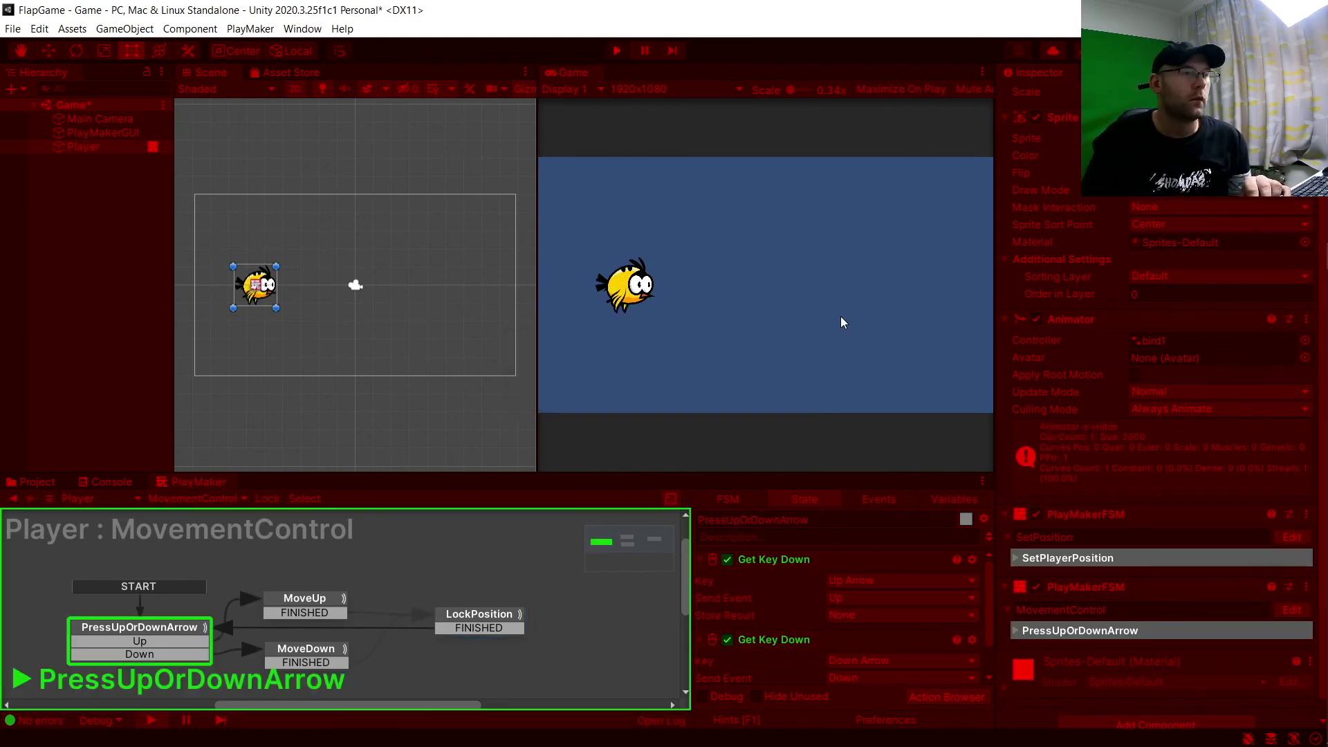
- Move the bird with Up and Down arrows to check it stays within limits, then stop play
{"action": "key", "text": "Up"}
{"action": "key", "text": "Up"}
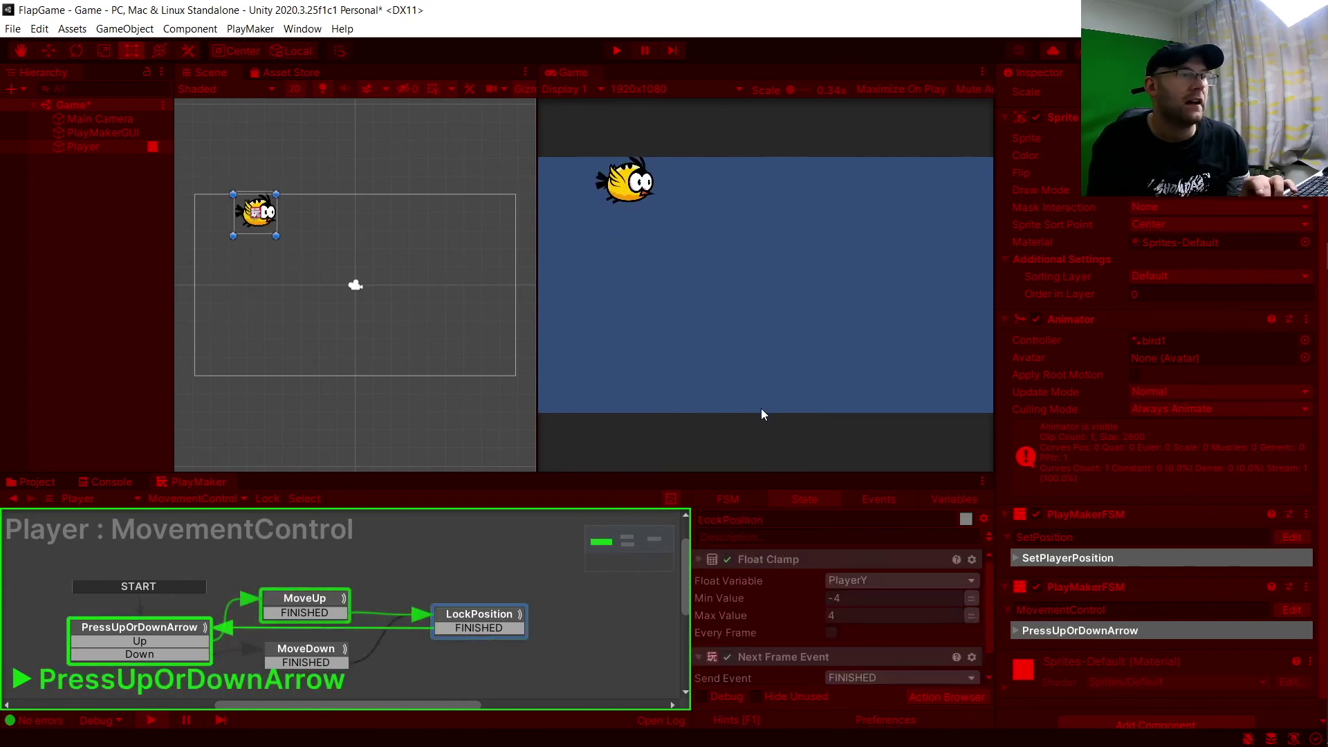
{"action": "key", "text": "Down"}
{"action": "key", "text": "Up"}
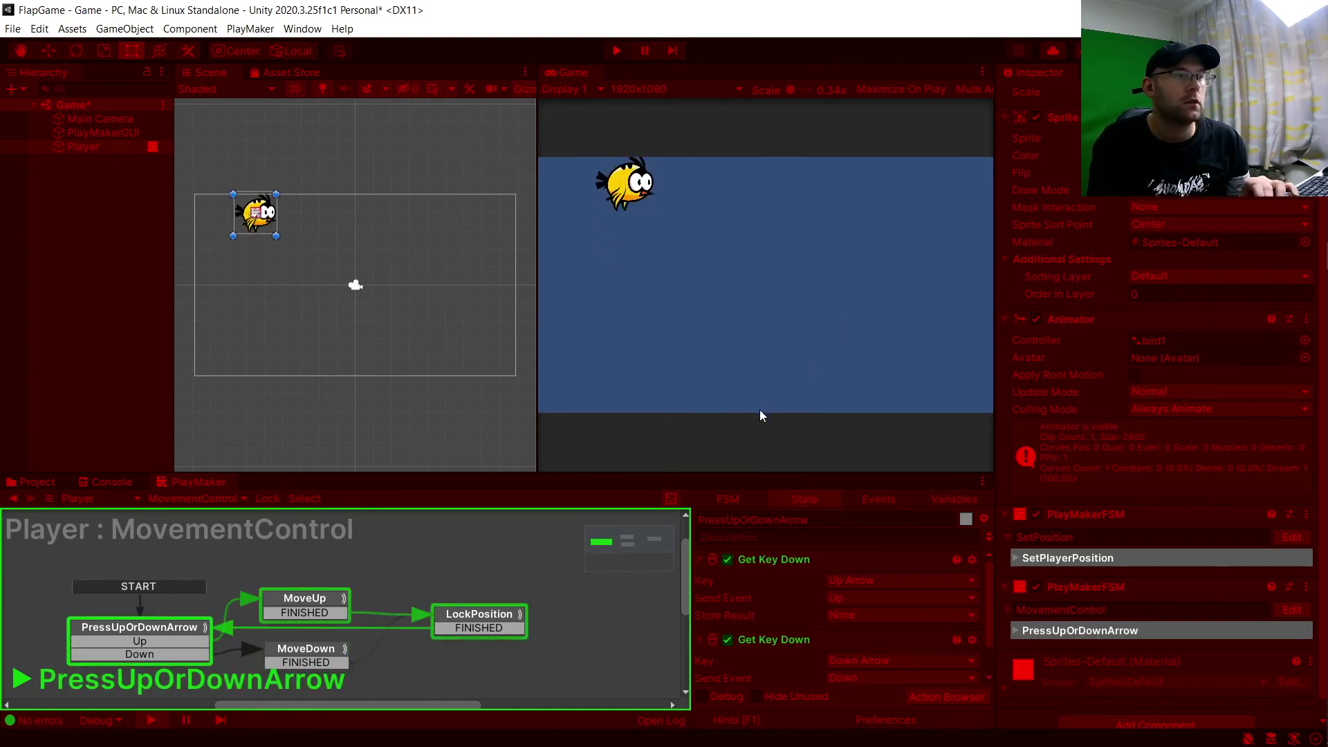
{"action": "key", "text": "Down"}
{"action": "key", "text": "Down"}
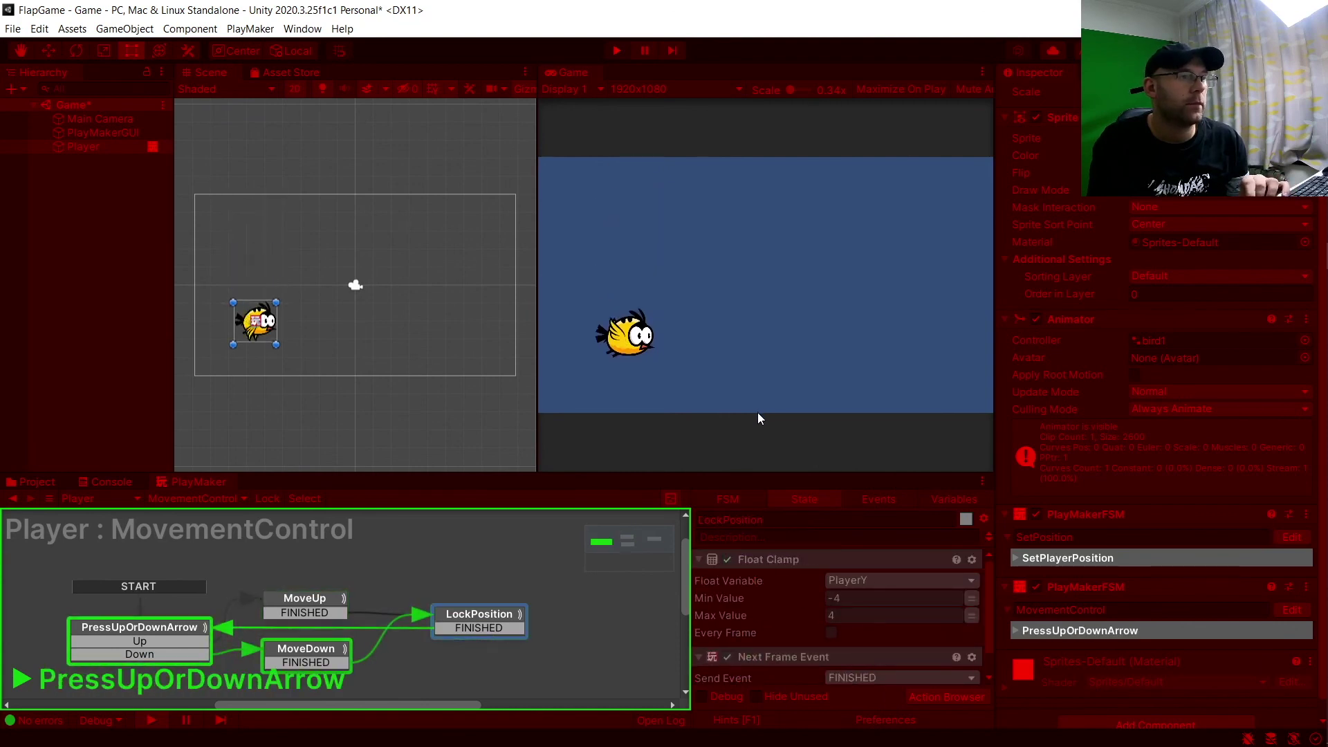
{"action": "key", "text": "Up"}
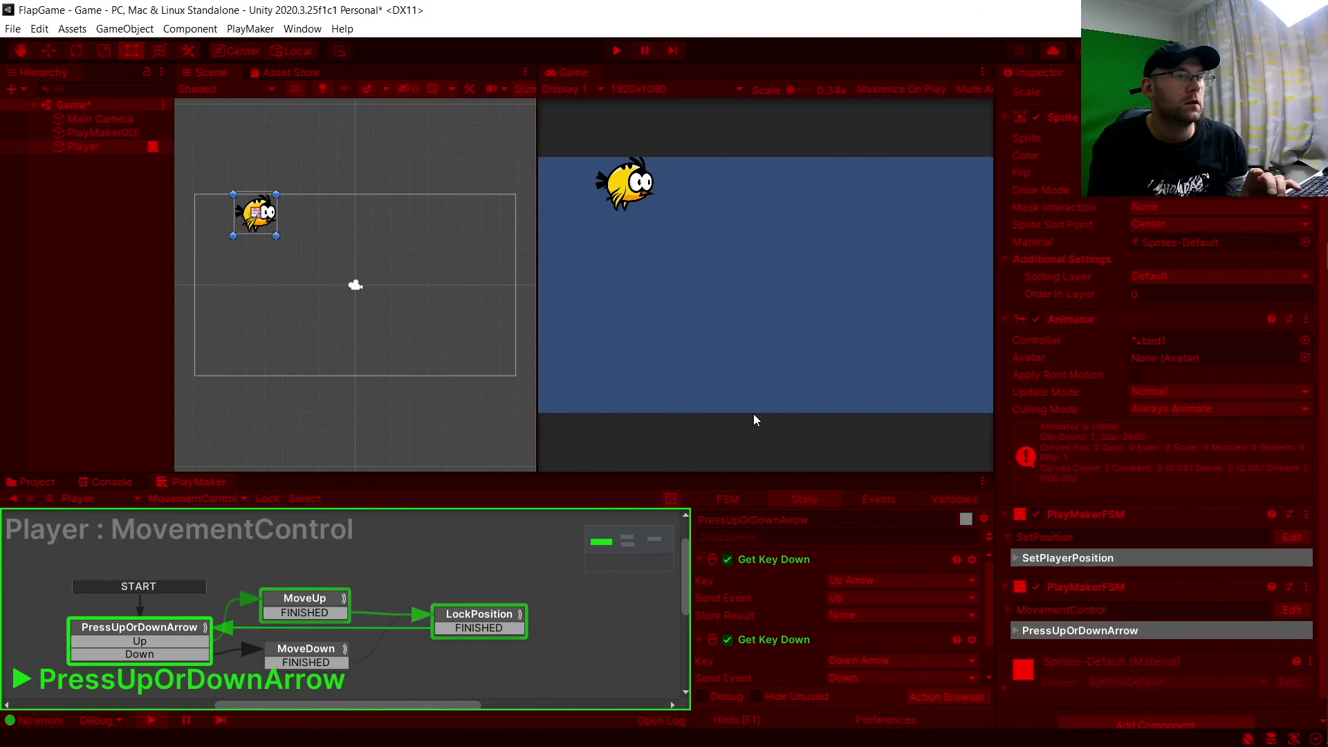
{"action": "key", "text": "Up"}
{"action": "key", "text": "Down"}
{"action": "key", "text": "Up"}
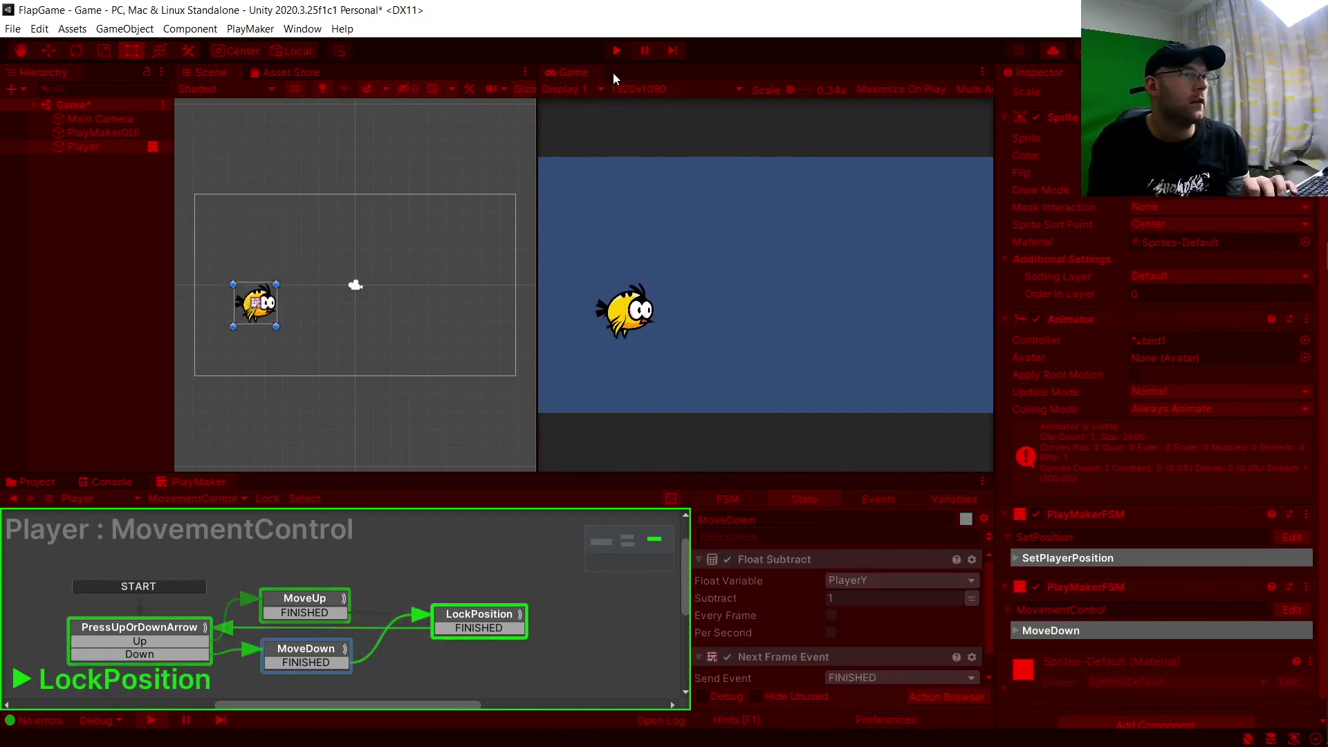
{"action": "left_click", "coordinate": [617, 51]}
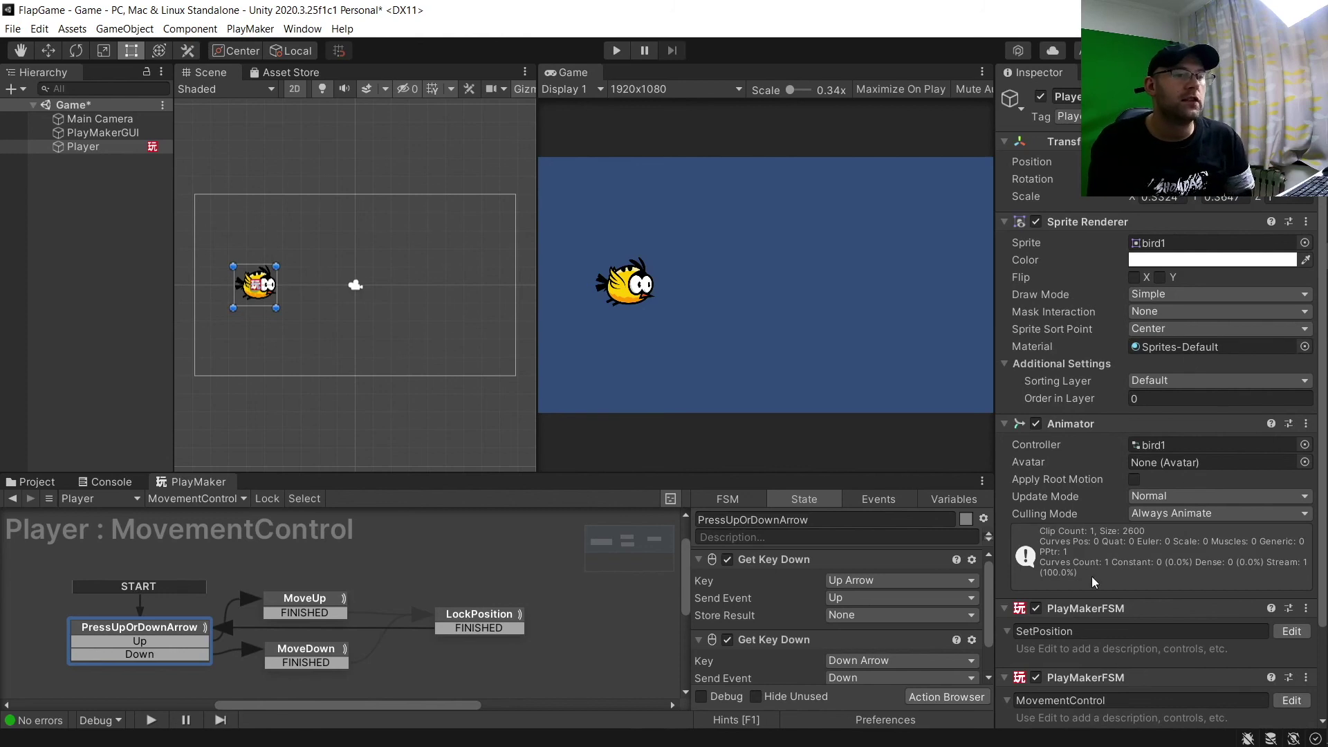
- Add a Polygon Collider 2D component to the Player by searching 'poly' in Add Component
{"action": "scroll", "coordinate": [1103, 505], "scroll_direction": "down", "scroll_amount": 3}
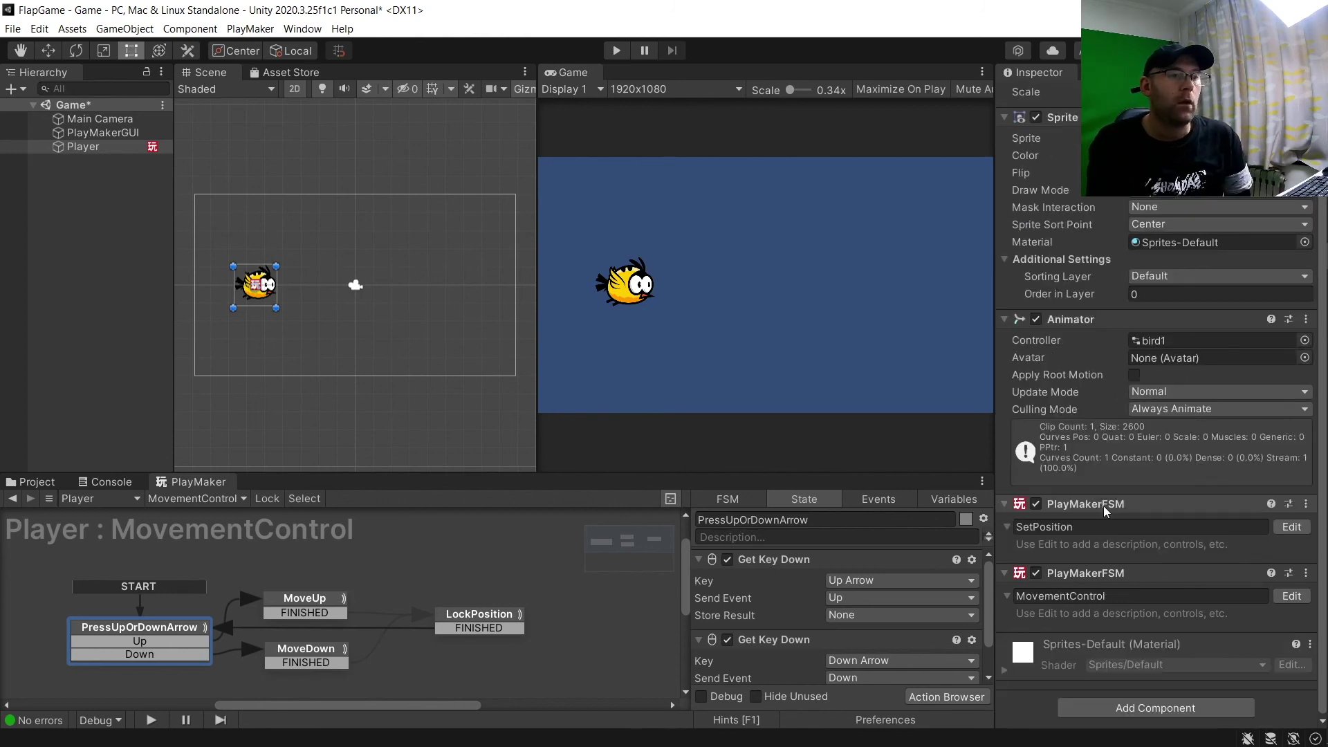
{"action": "left_click", "coordinate": [1136, 700]}
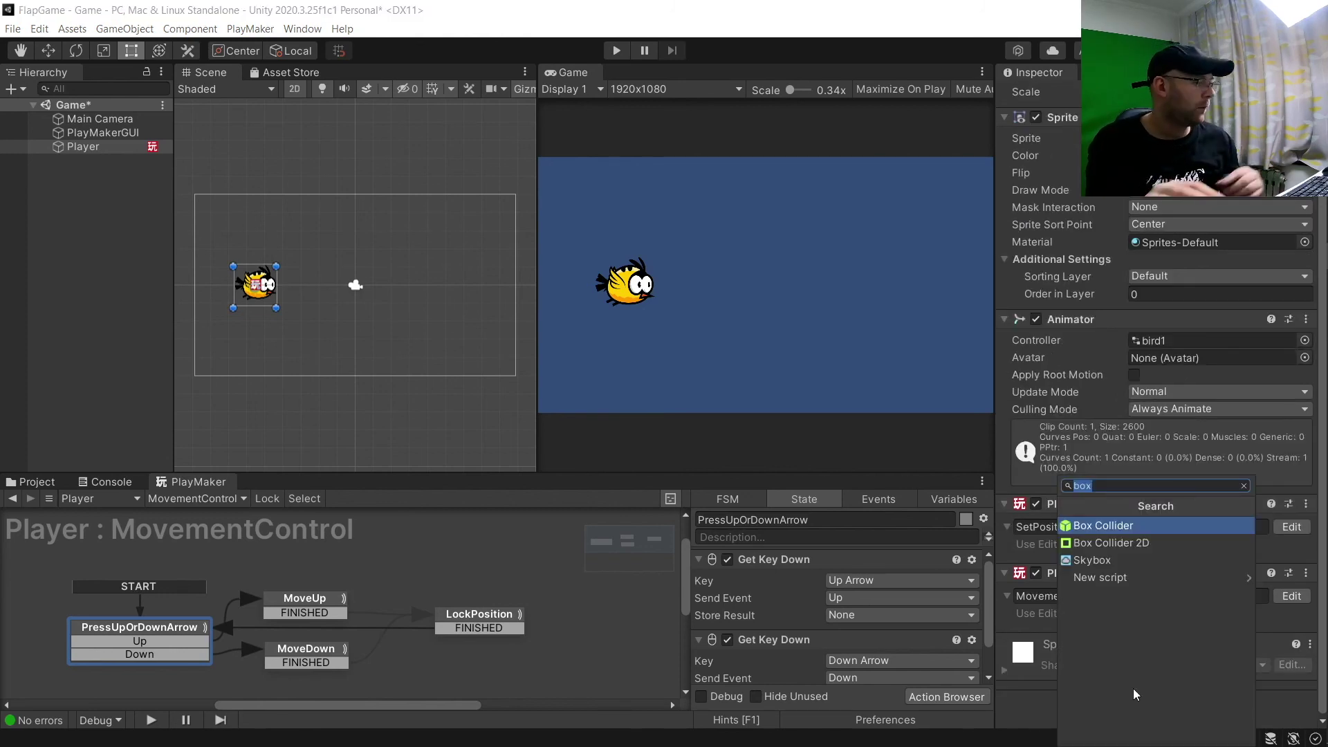
{"action": "type", "text": "poly"}
{"action": "key", "text": "Return"}
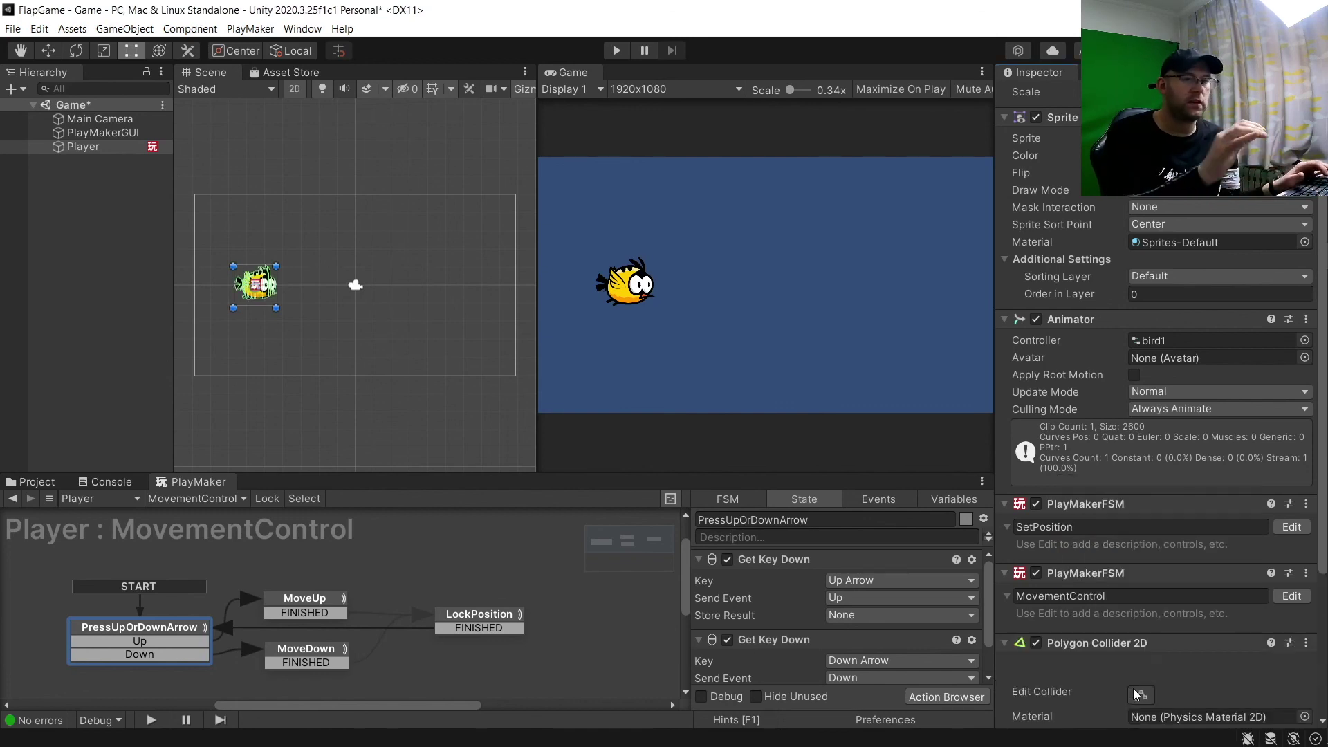
{"action": "scroll", "coordinate": [1121, 622], "scroll_direction": "down", "scroll_amount": 5}
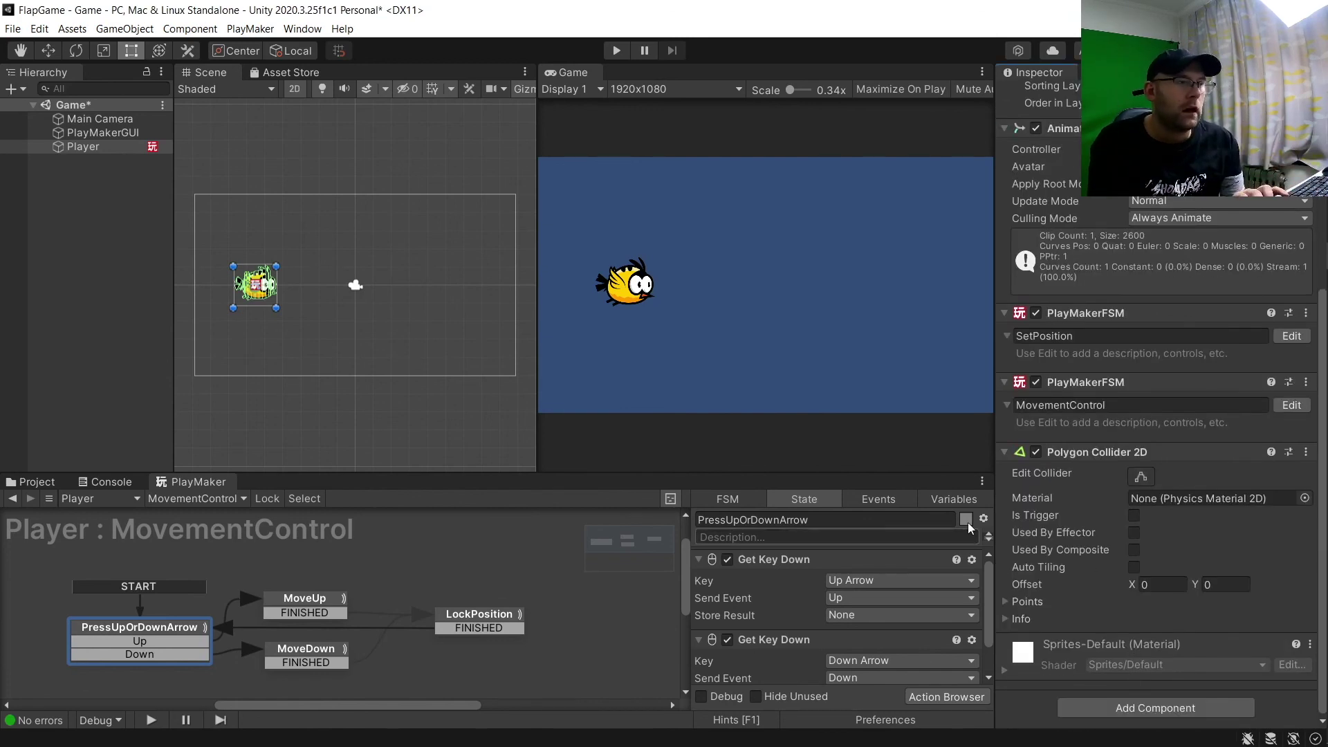
{"action": "left_click", "coordinate": [491, 156]}
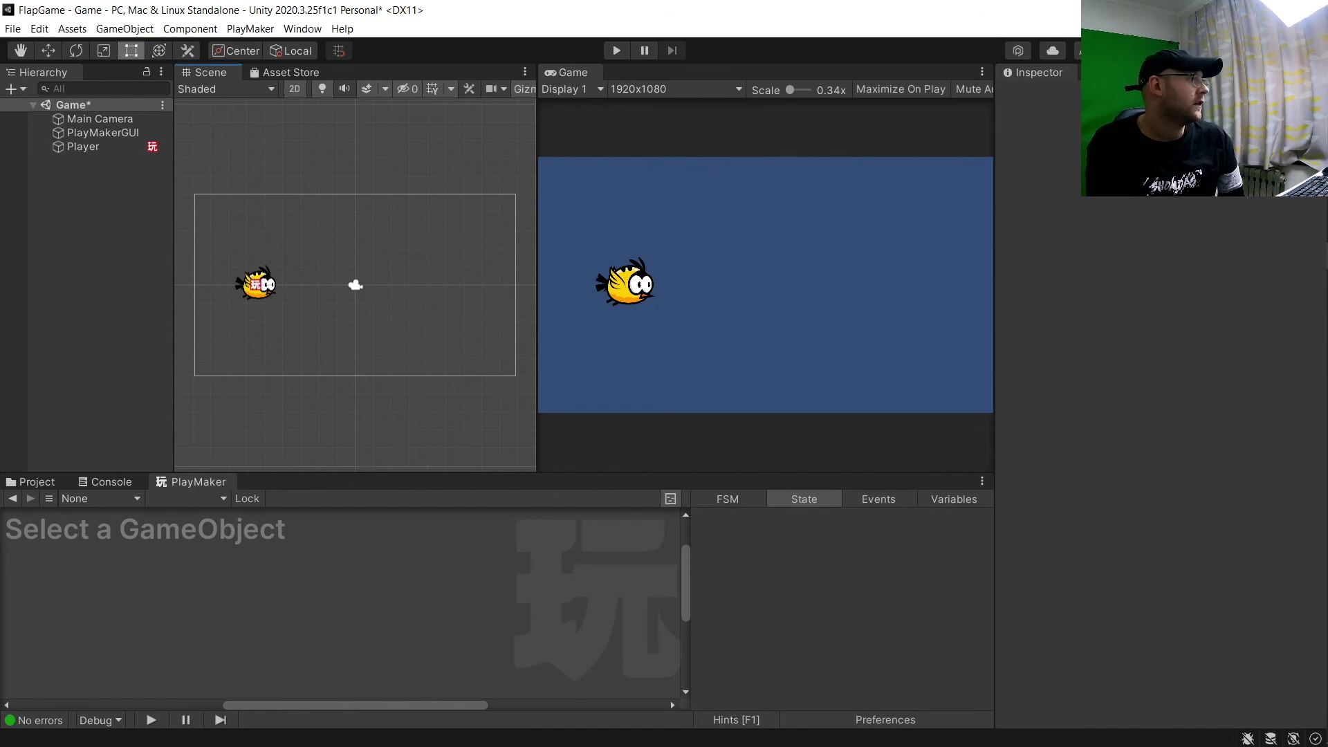